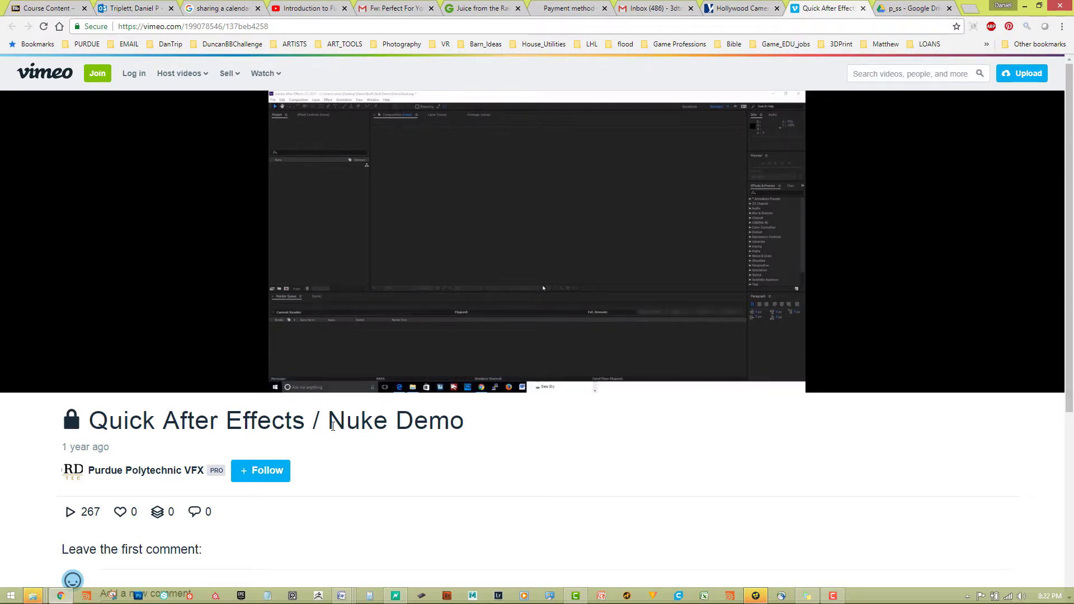
left_click_drag(327, 423, 463, 426)
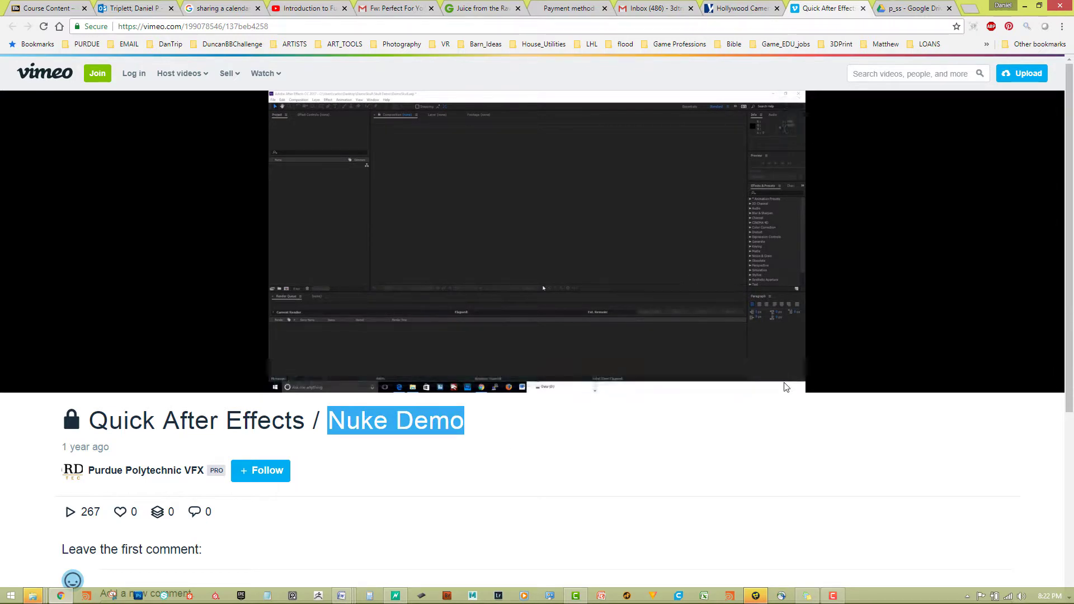
left_click(273, 27)
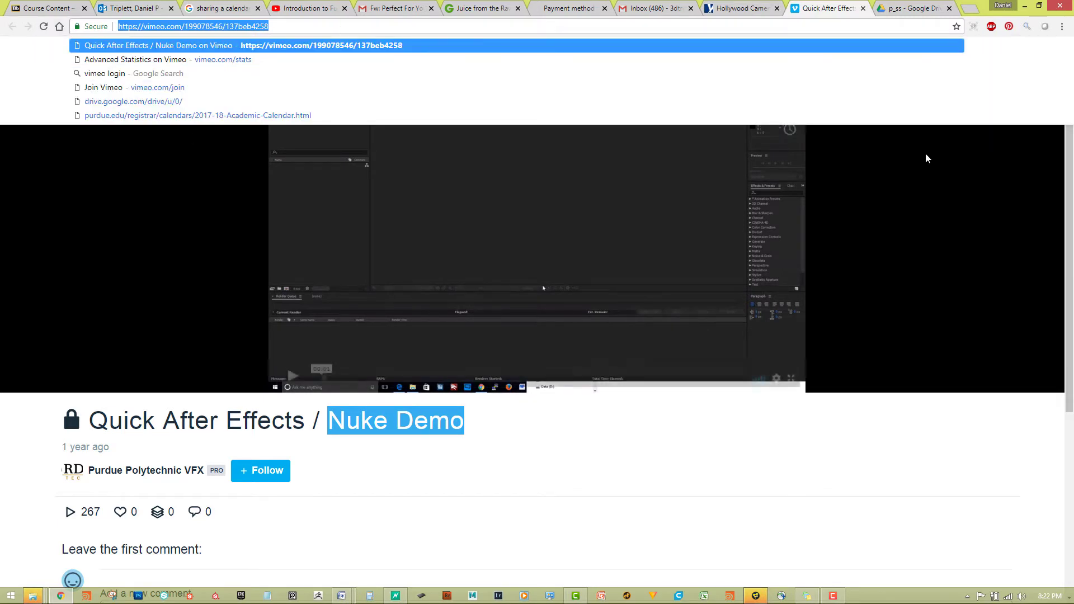
left_click(718, 512)
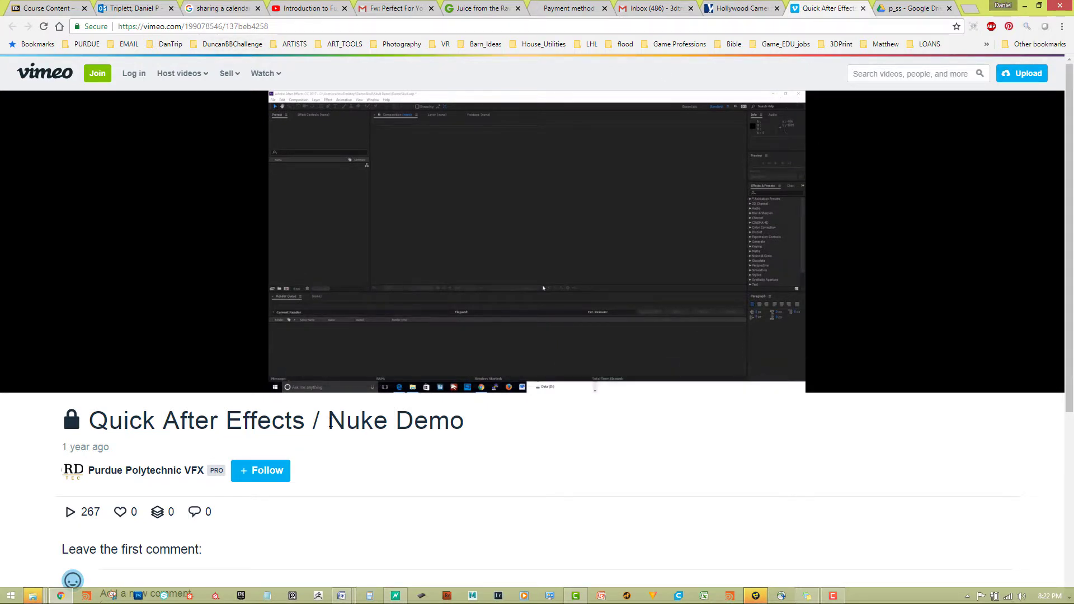
left_click_drag(328, 421, 473, 435)
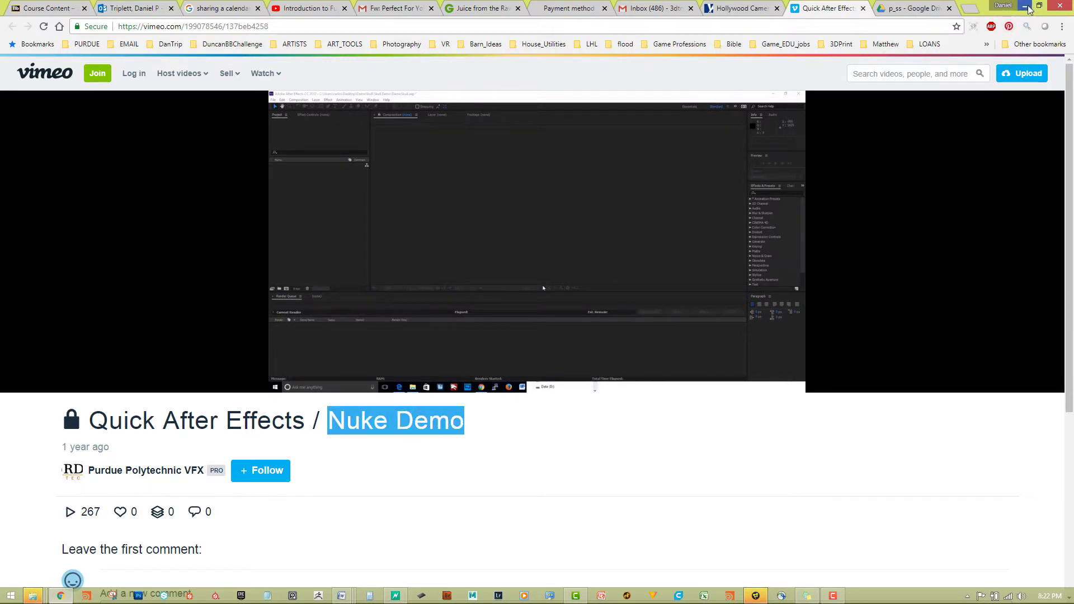
Switch to Fusion Studio, play the finished Skull_Head clip to preview the effect, and close the player
left_click(756, 596)
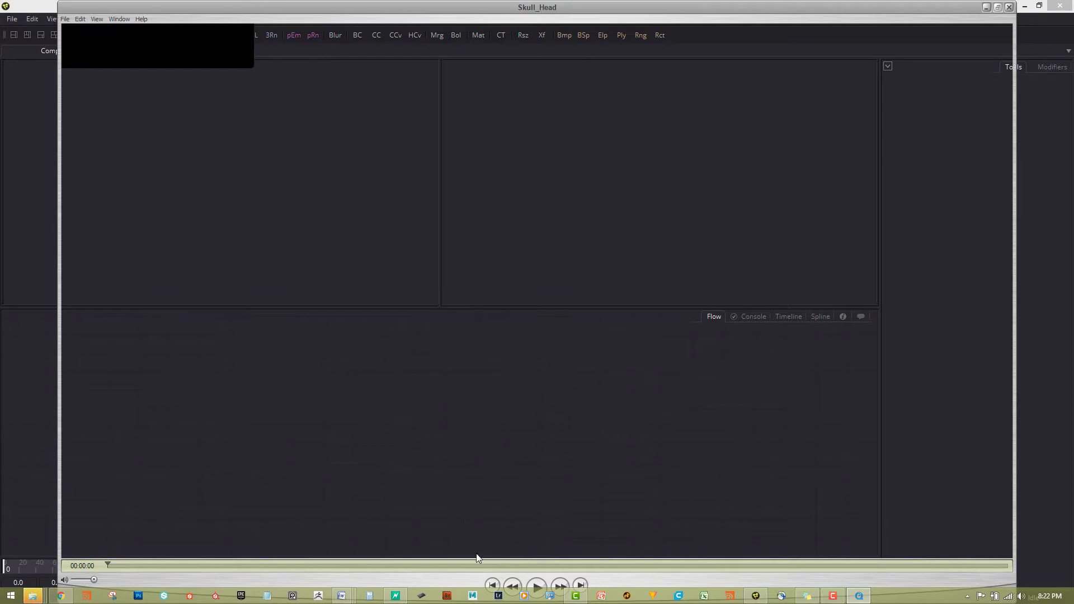
left_click(538, 587)
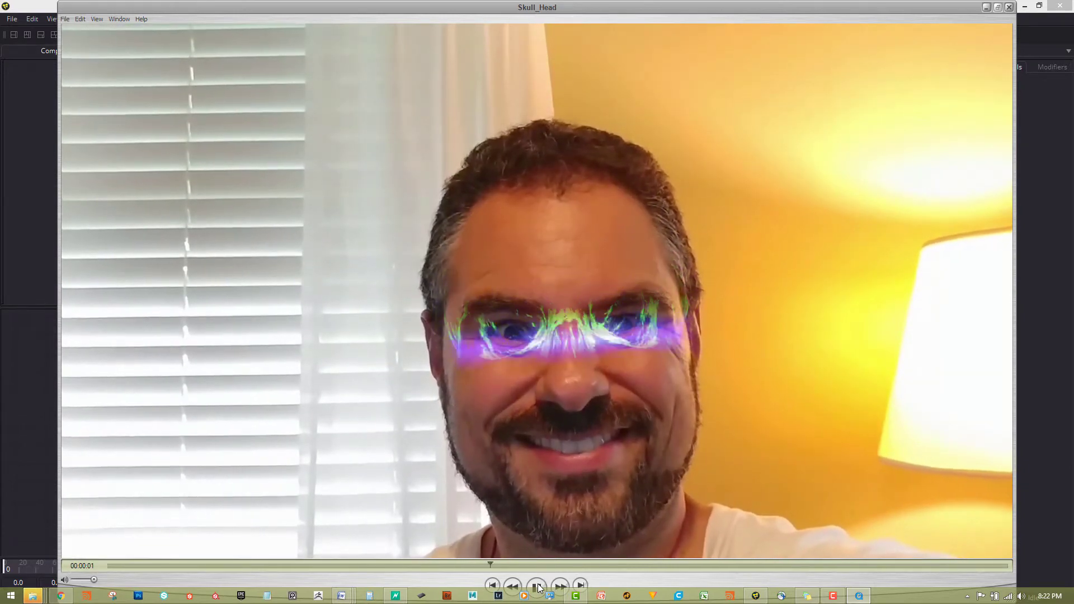
left_click(539, 587)
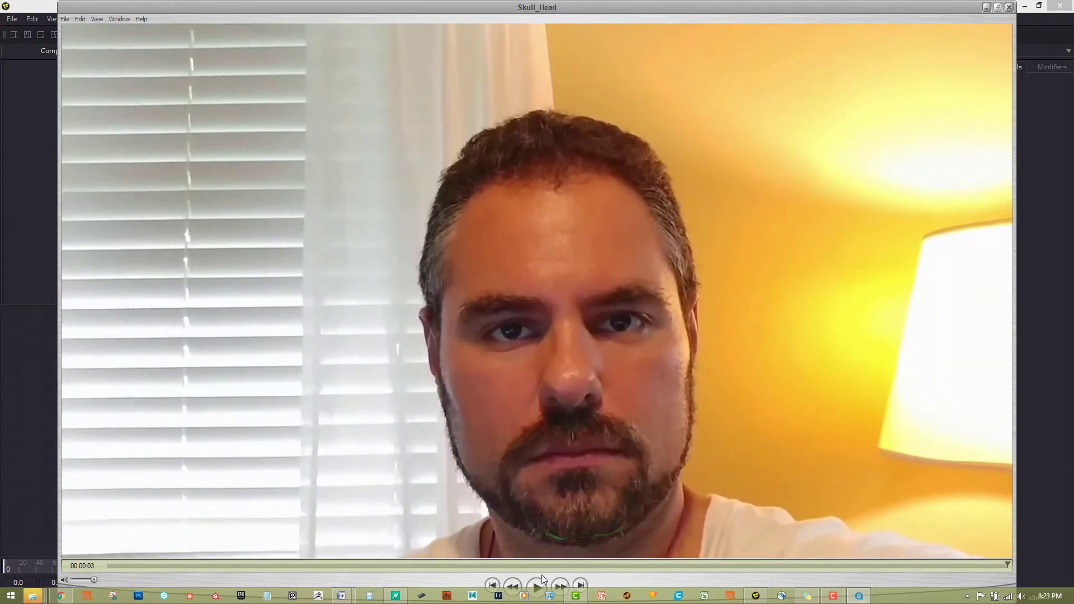
left_click(1010, 7)
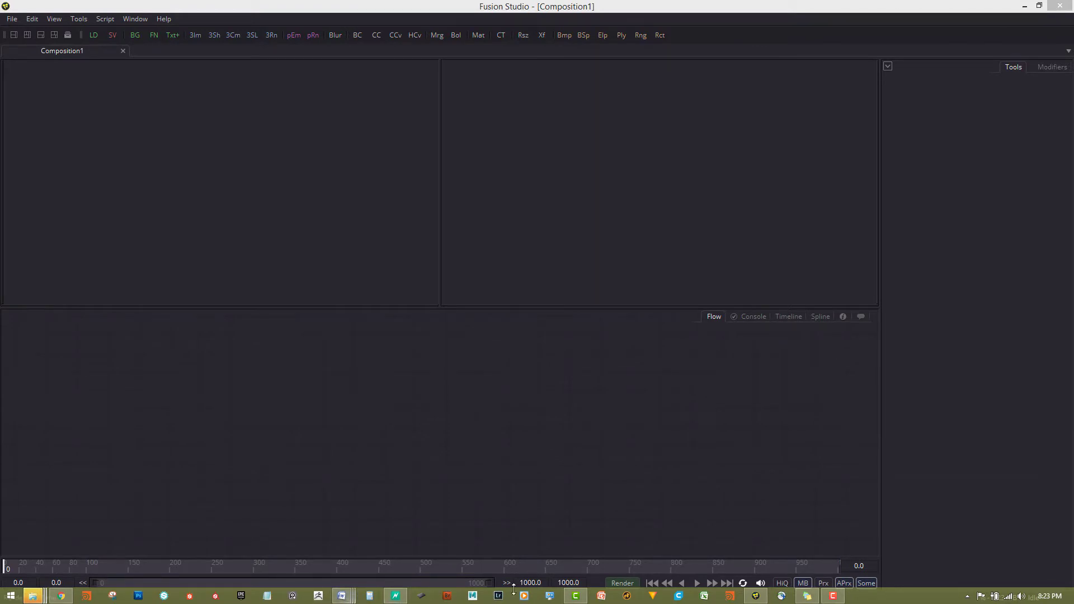
Switch to Photoshop and create a new document from the Film & Video preset at size HDTV 1080p/29.97
left_click(138, 596)
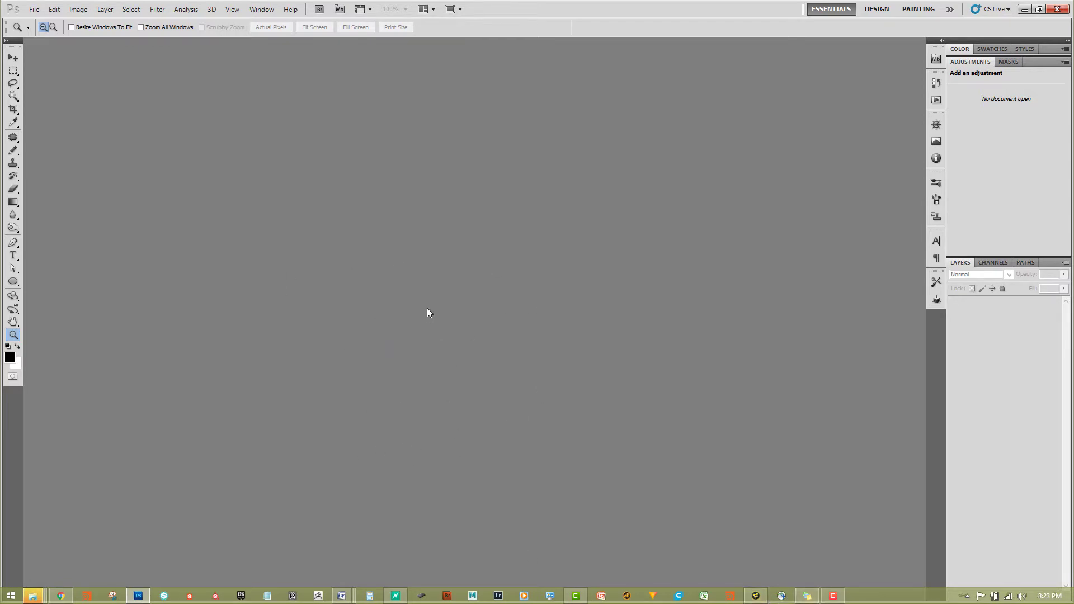
key("ctrl+n")
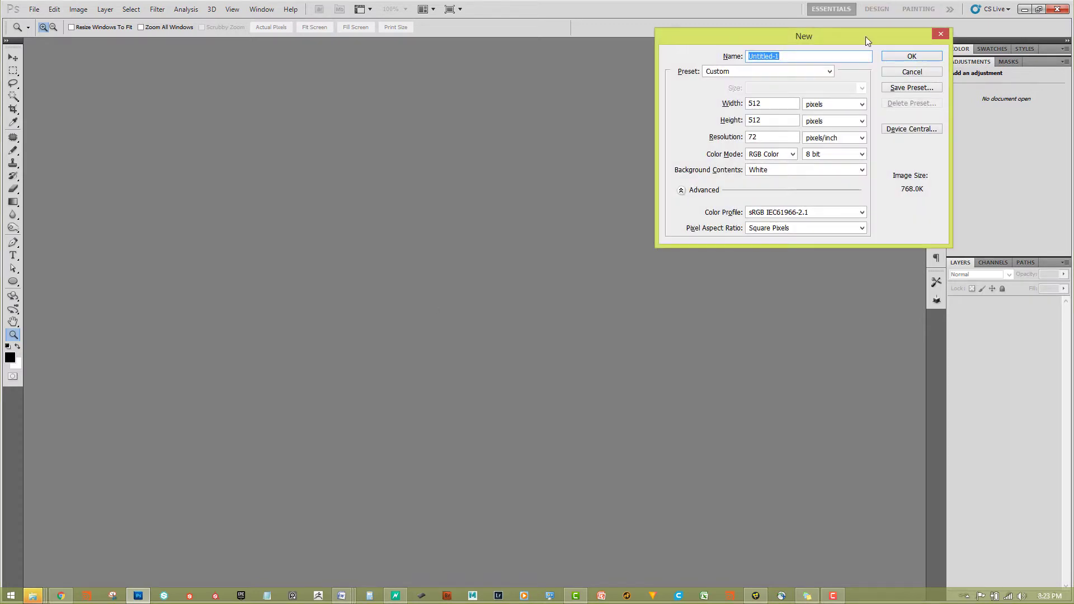
left_click_drag(792, 35, 615, 55)
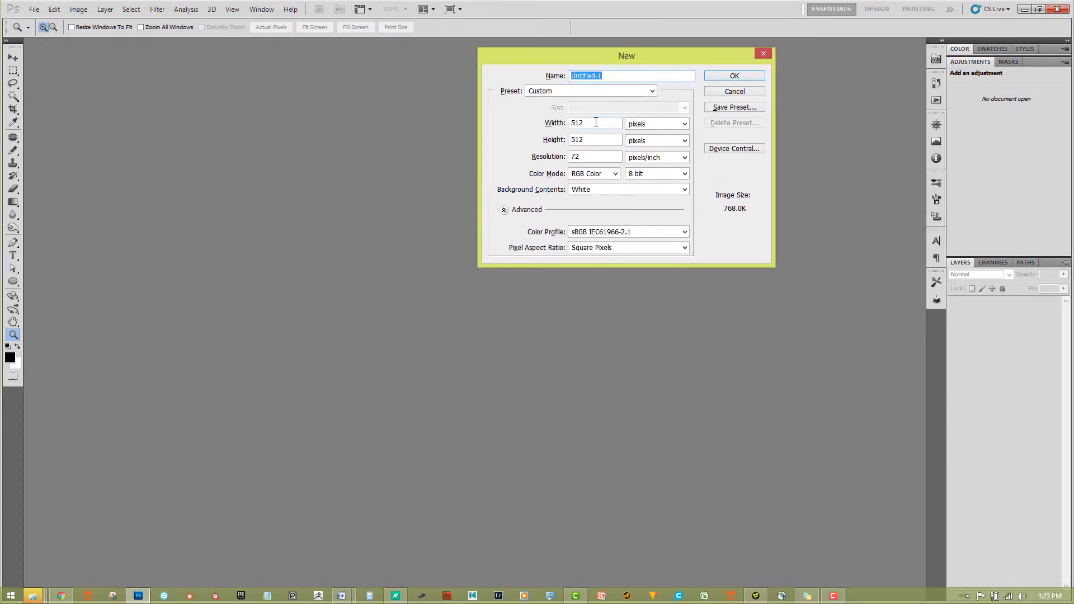
left_click(596, 122)
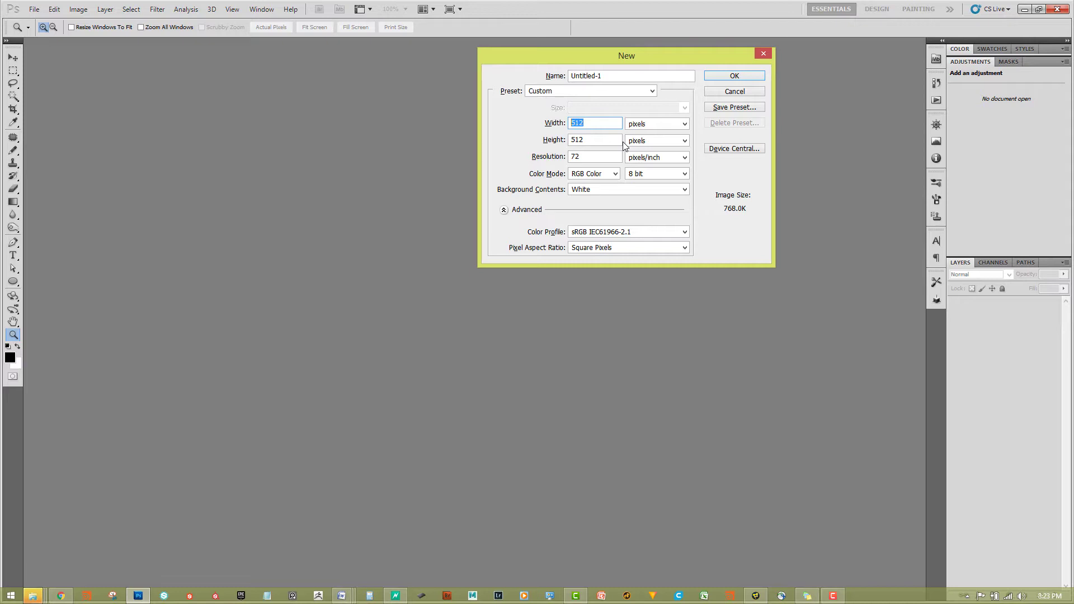
left_click(650, 90)
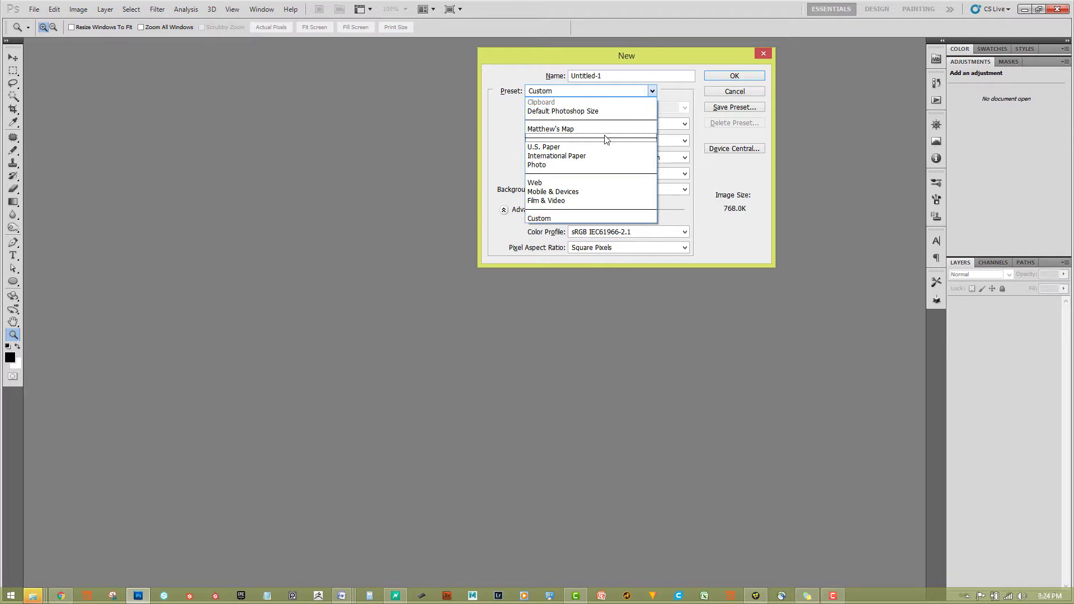
left_click(563, 200)
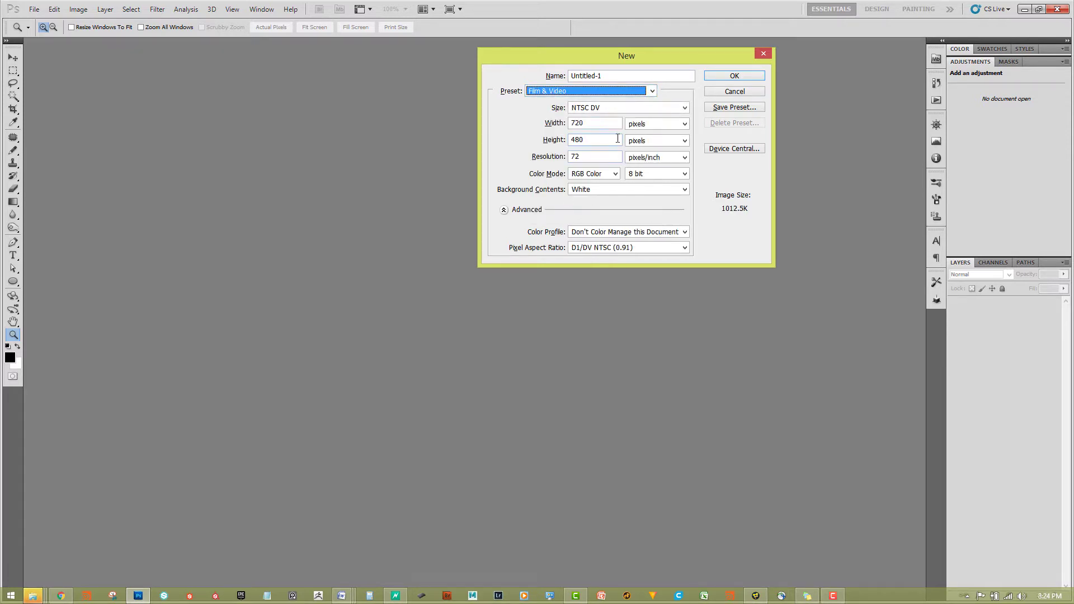
left_click(684, 108)
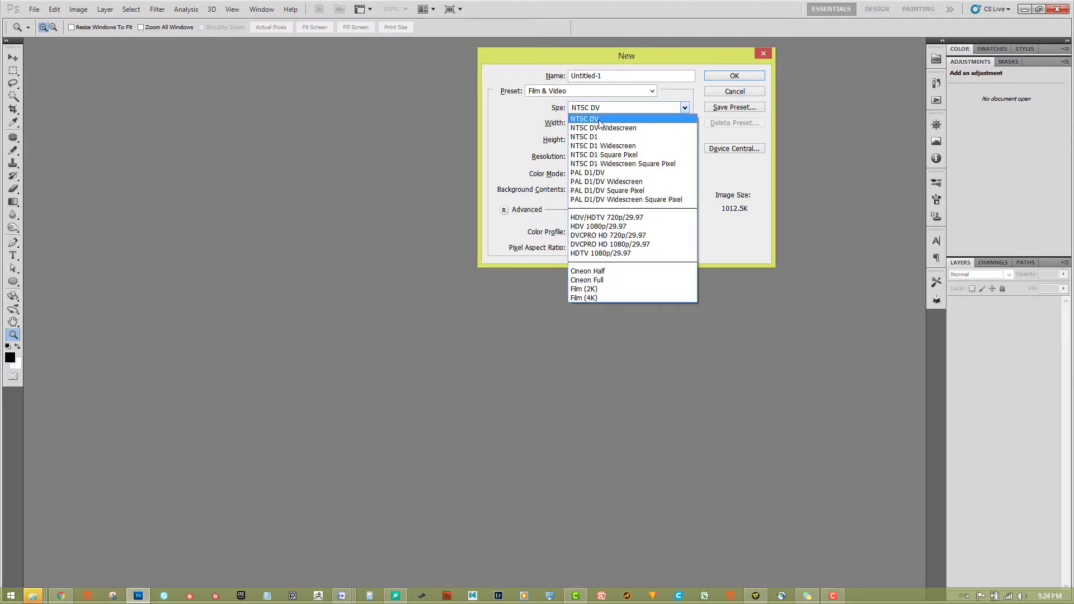
left_click(613, 255)
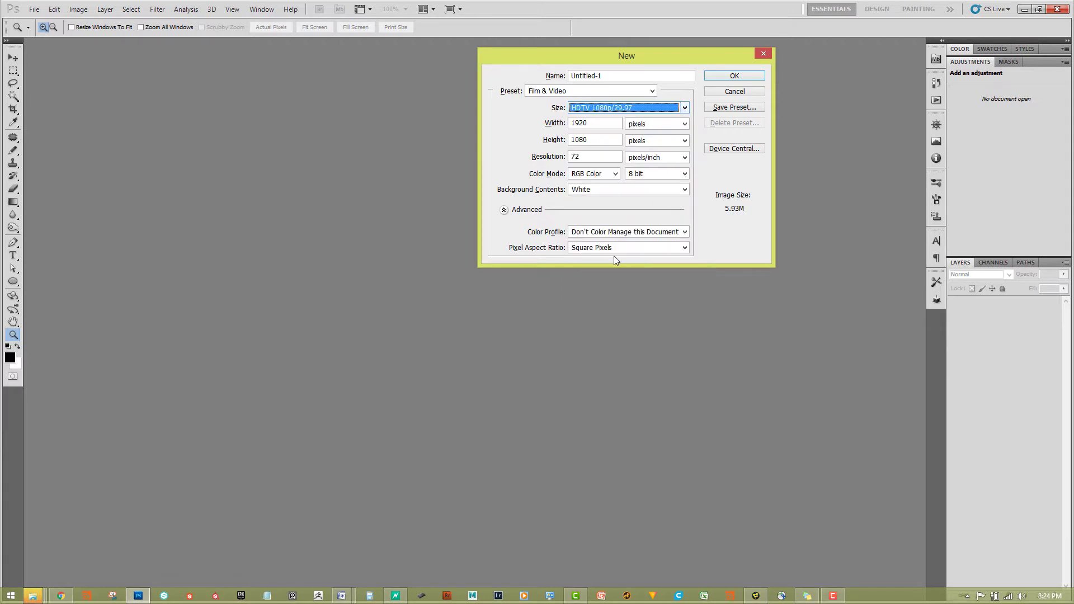
left_click(735, 77)
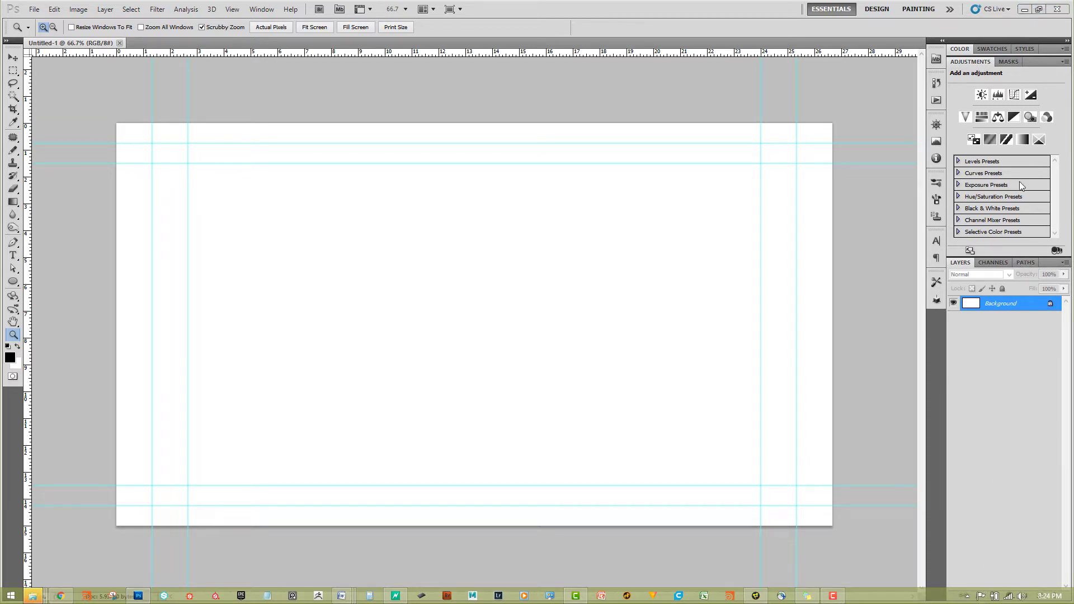
Add a new layer above the background and place a horizontal guide across the middle of the canvas
left_click_drag(1050, 266, 1043, 240)
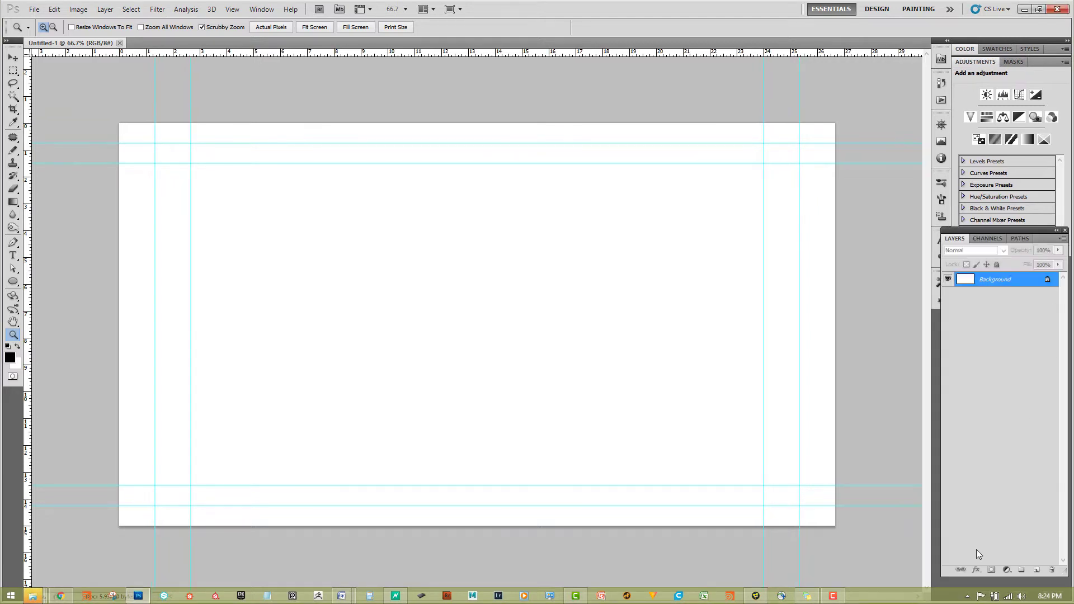
left_click(1034, 571)
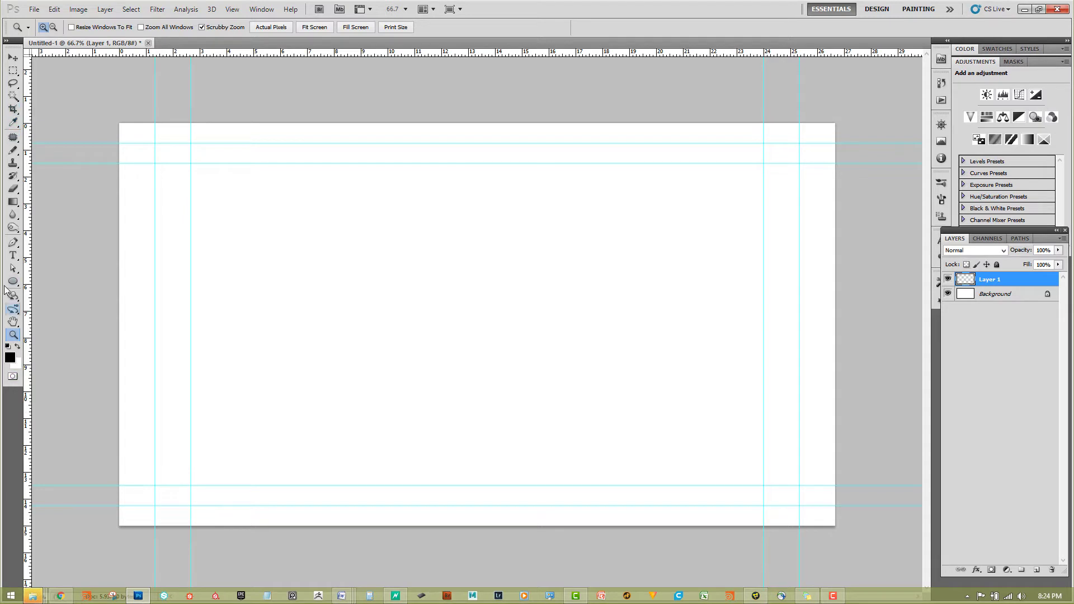
left_click(13, 202)
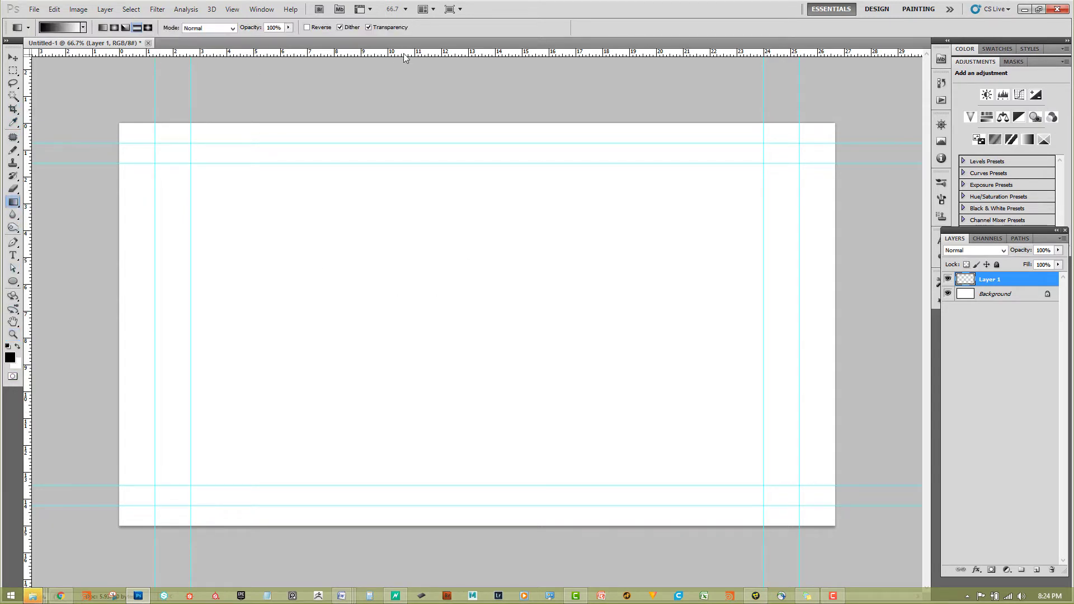
left_click_drag(429, 54, 463, 122)
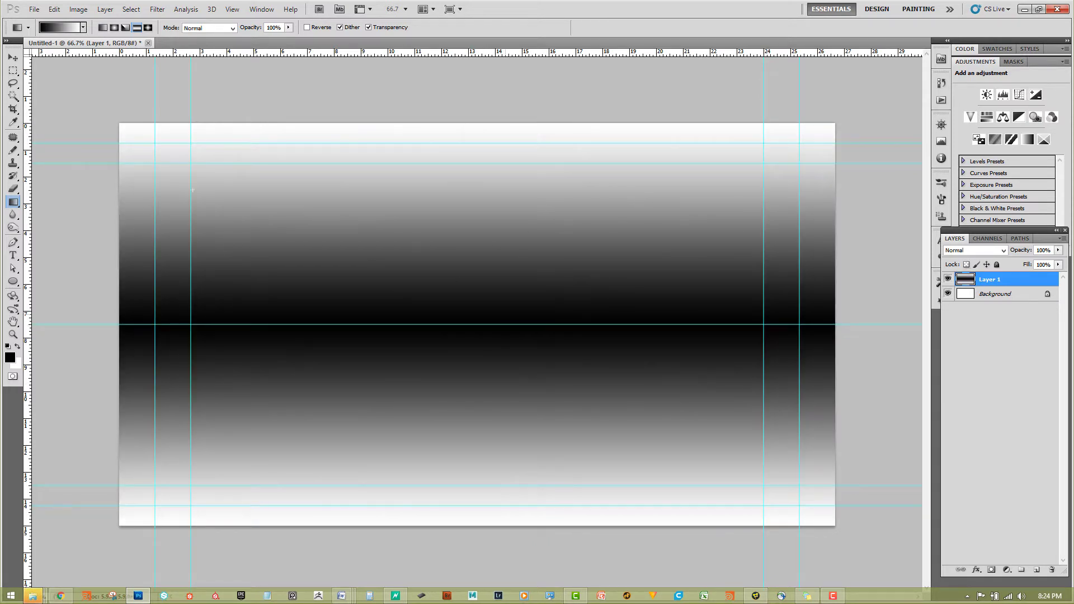
Fill the new layer with a reflected gradient from white at the middle guide to black at the upper and lower canvas edges
left_click(17, 347)
left_click_drag(436, 325, 429, 123)
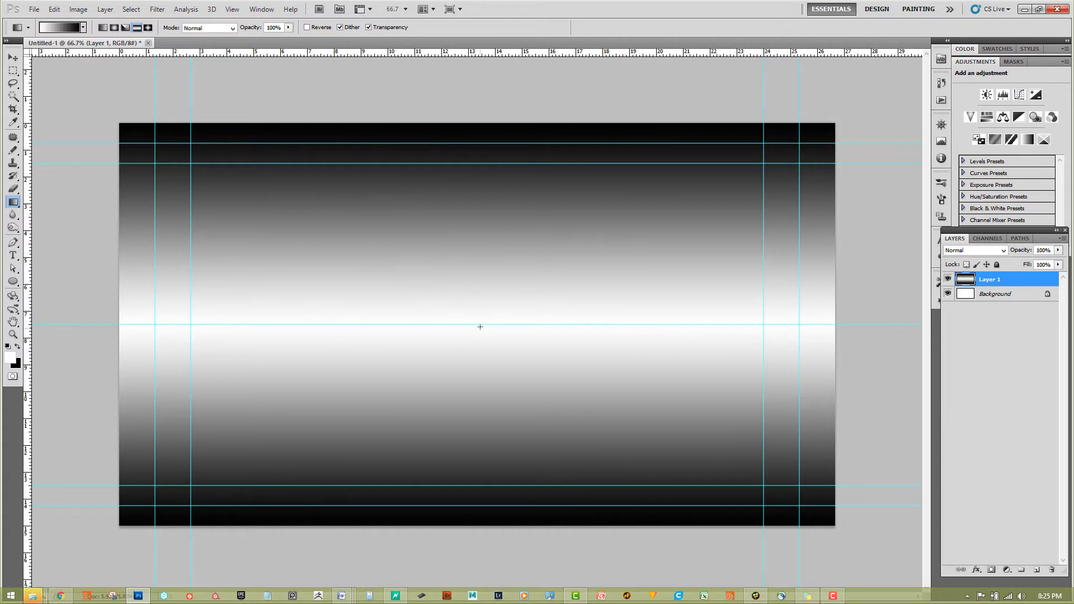
left_click_drag(480, 325, 479, 161)
left_click_drag(479, 130, 479, 129)
Save the image as a Targa copy named Gradient in the Week01 folder at 24 bits/pixel
key("ctrl+s")
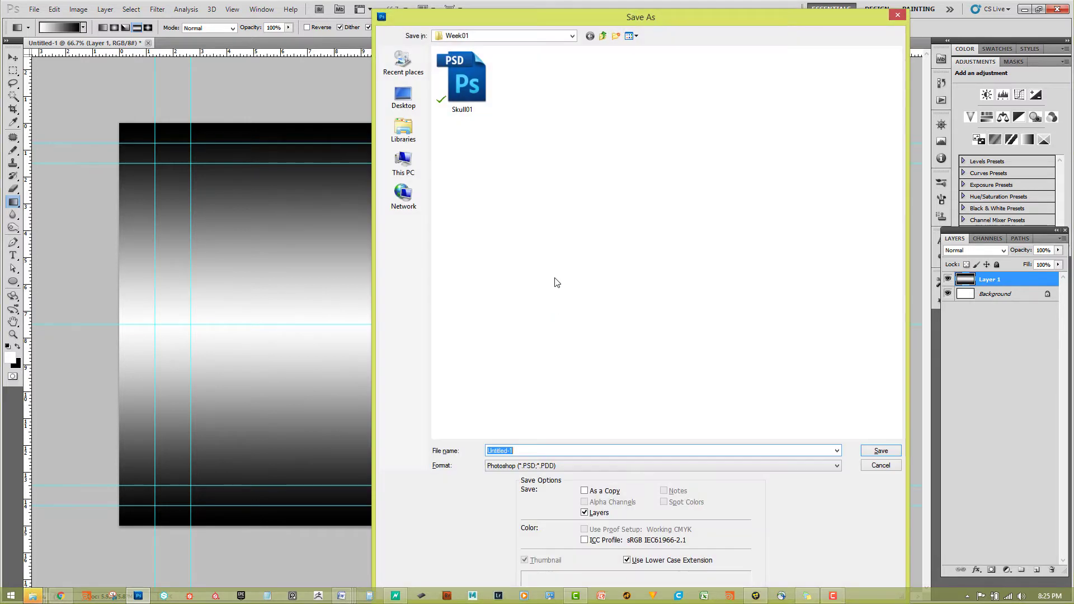
left_click(546, 467)
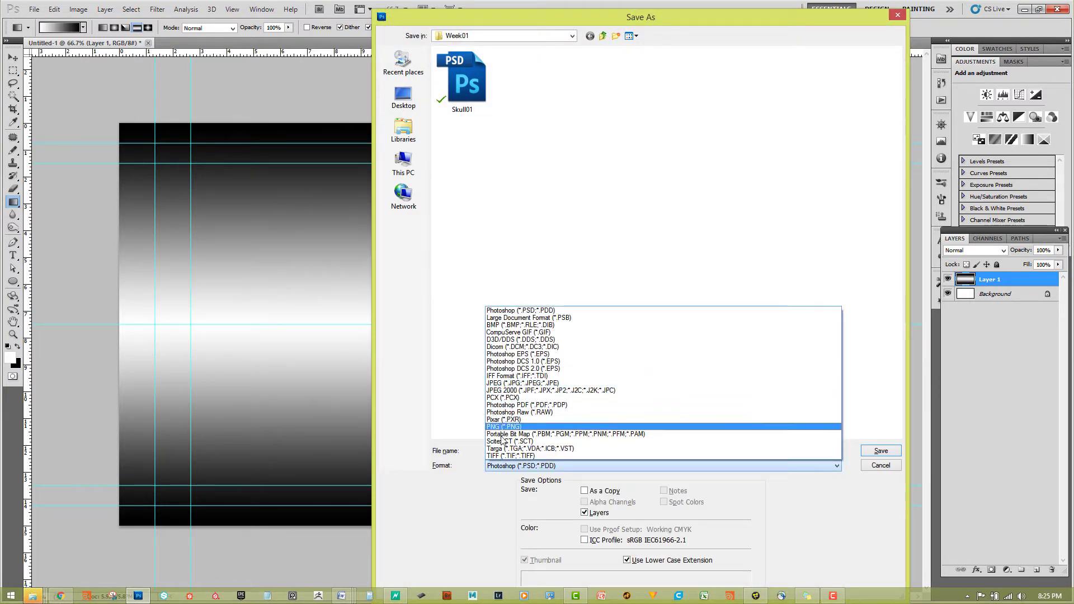
left_click(502, 449)
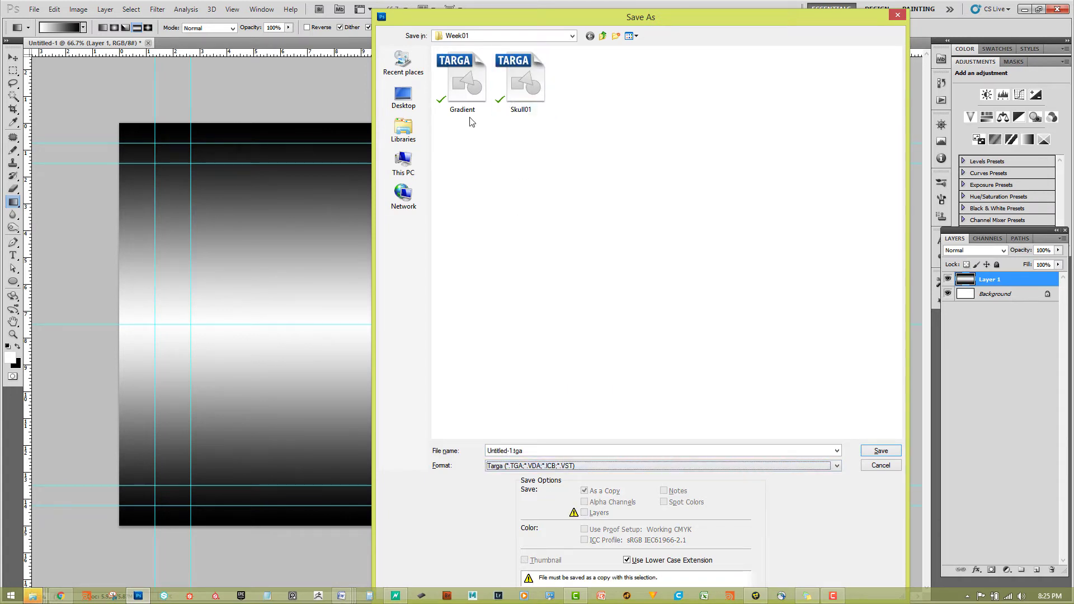
left_click(482, 94)
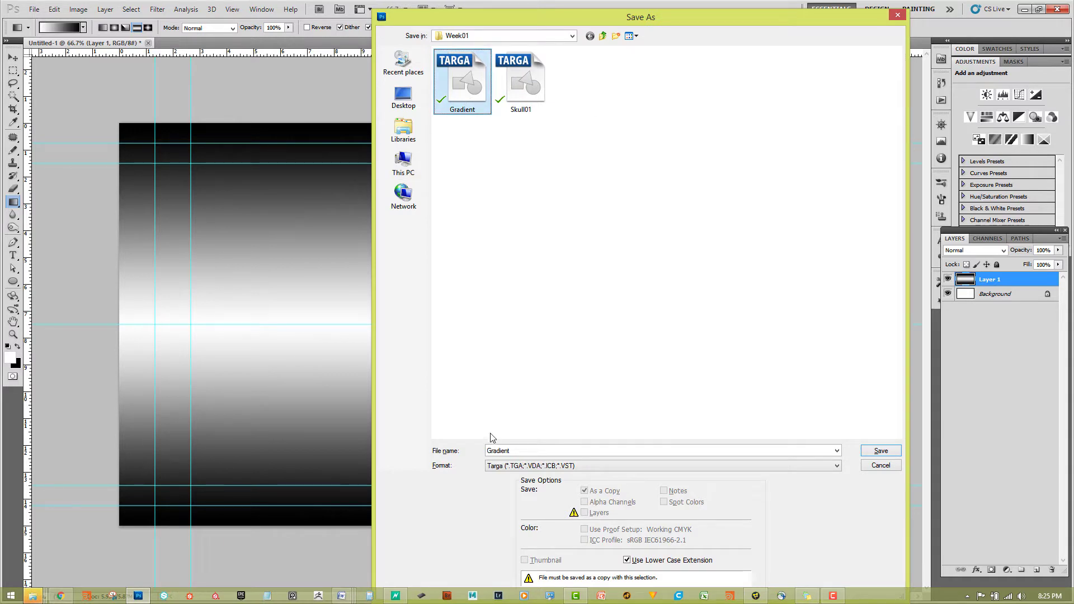
double_click(519, 448)
left_click(517, 451)
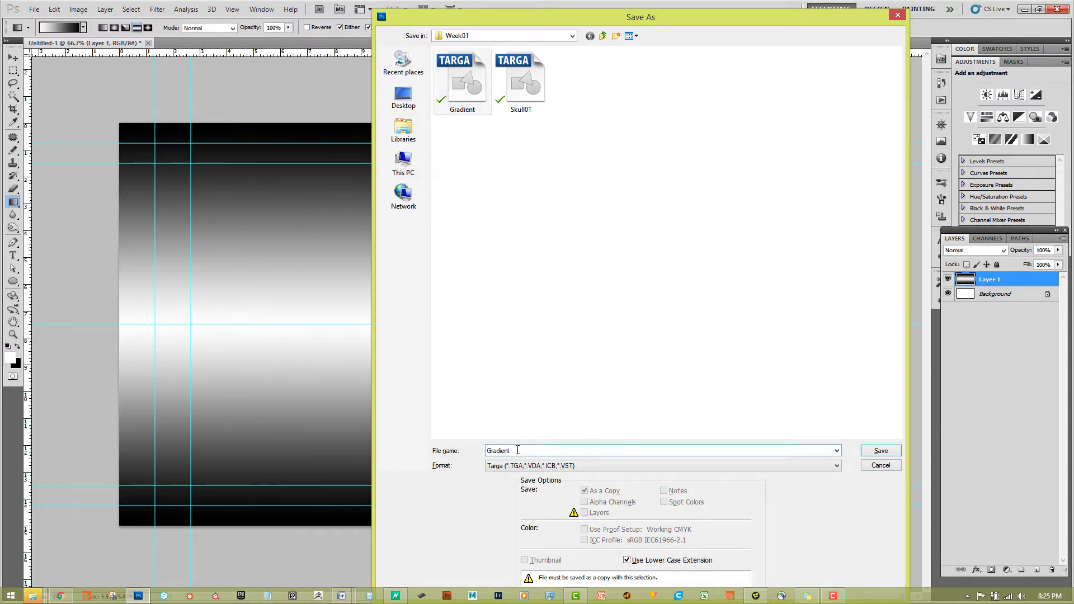
left_click(881, 451)
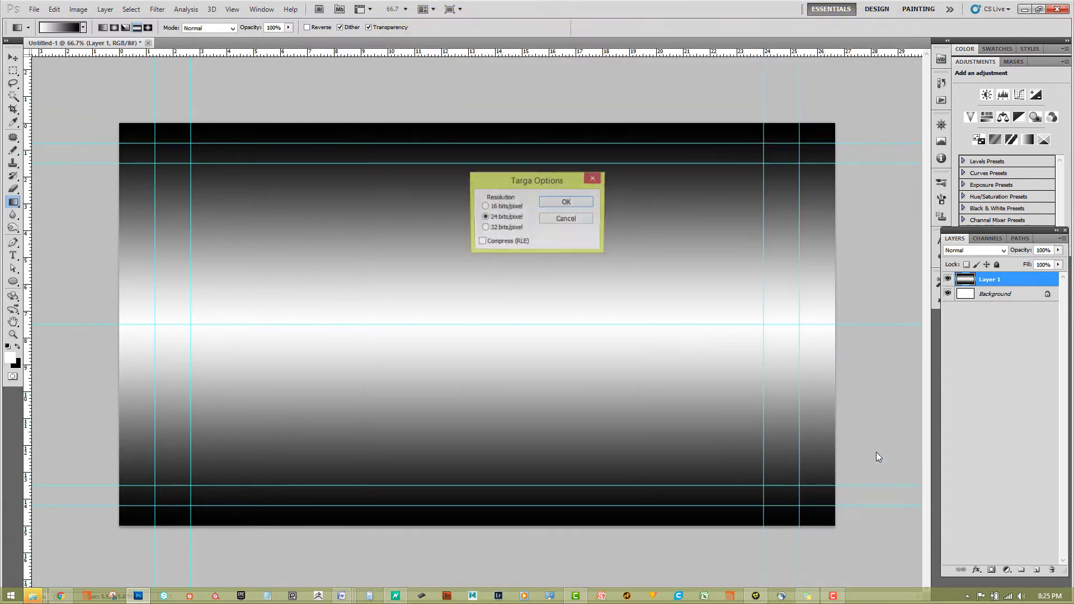
left_click(564, 206)
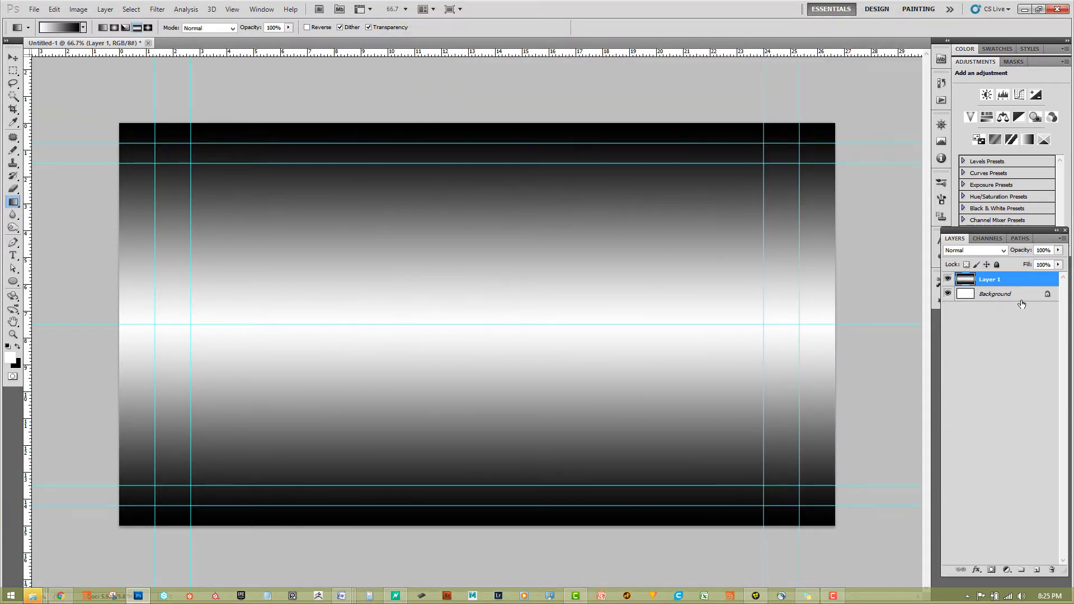
View the gradient image's colour channels and return to its layer list
left_click(988, 239)
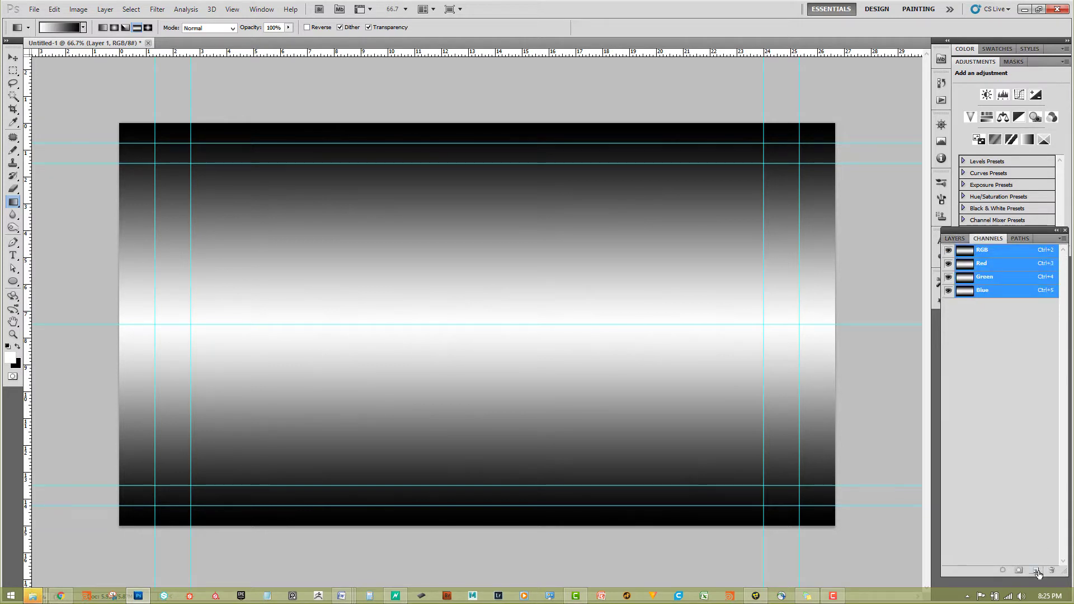
left_click(955, 238)
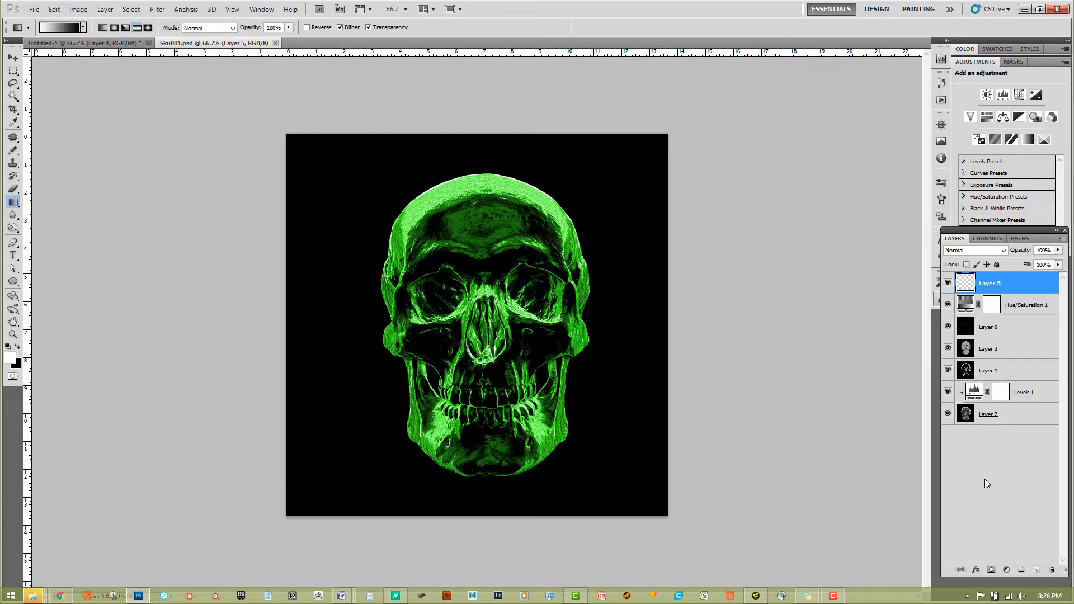
Find ZBrush 2018 on the computer, pin it to the taskbar, and launch it with the LightBox project browser hidden
mouse_move(1072, 599)
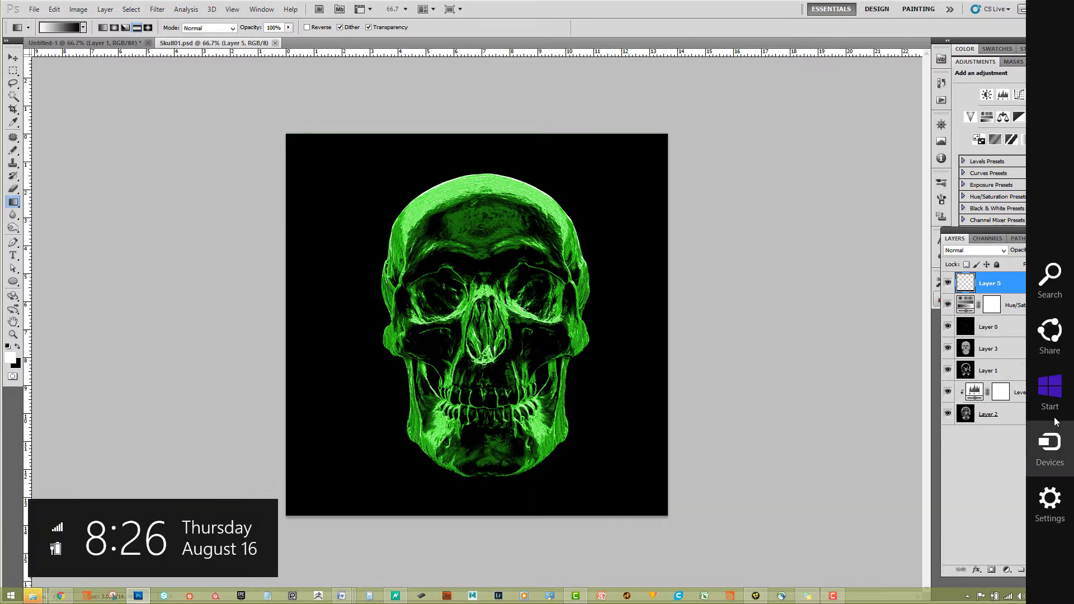
left_click(1048, 276)
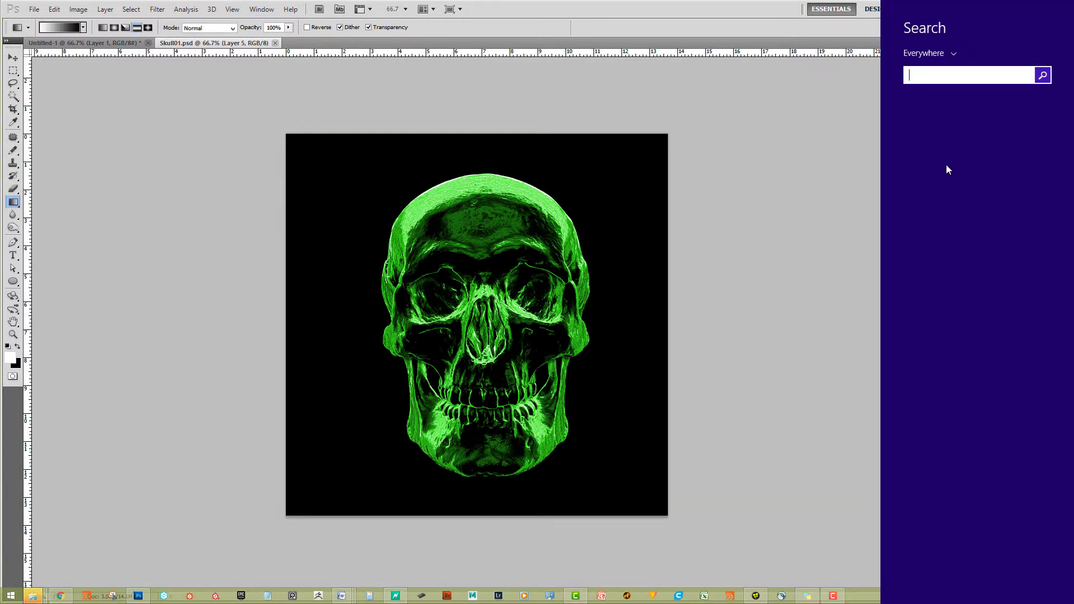
type("zBrush 4R8")
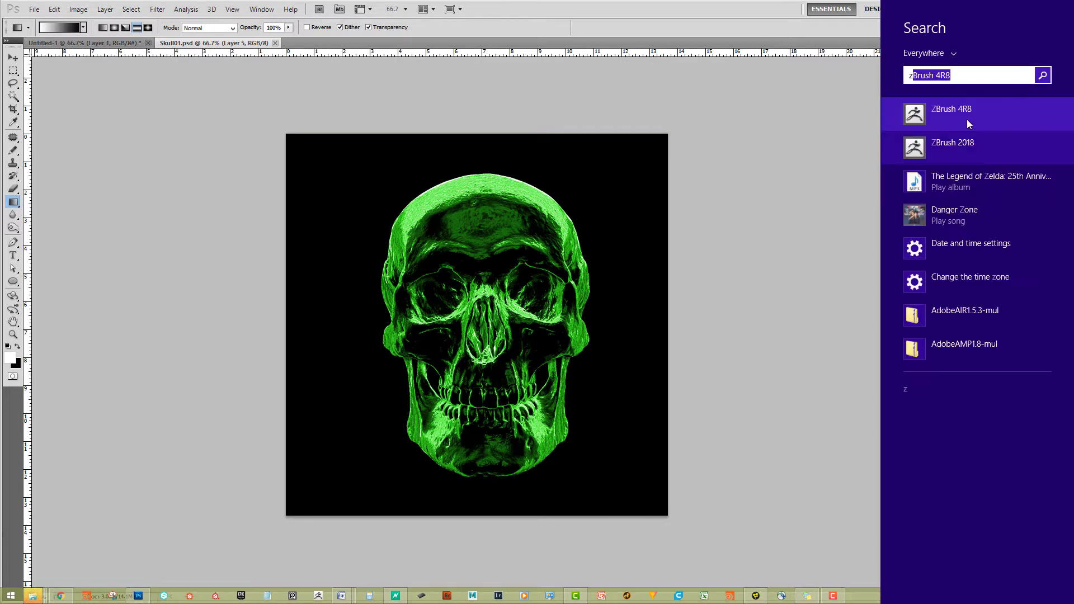
right_click(965, 145)
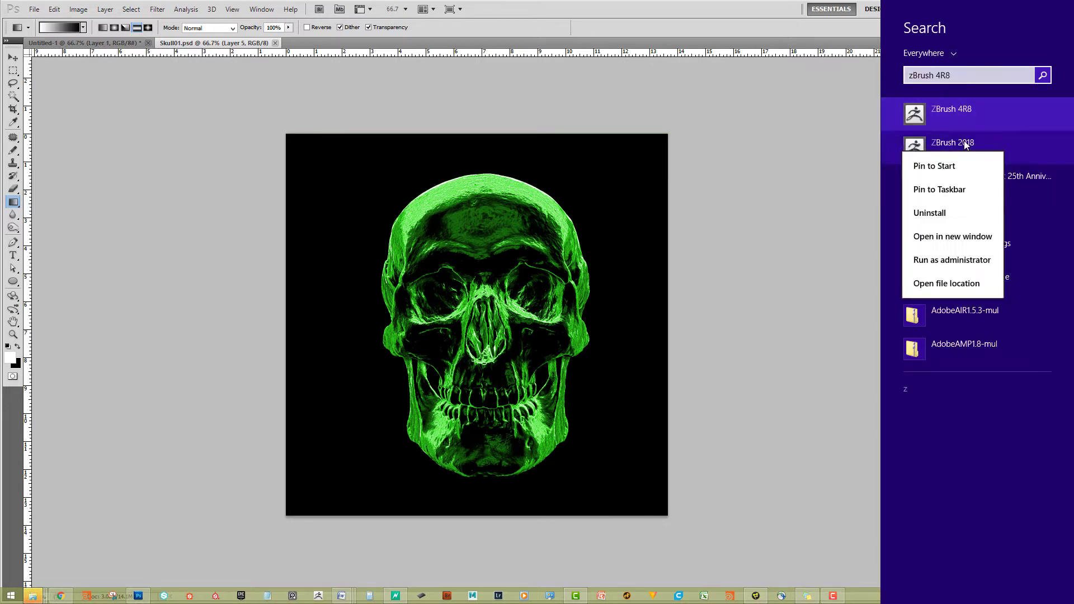
left_click(961, 189)
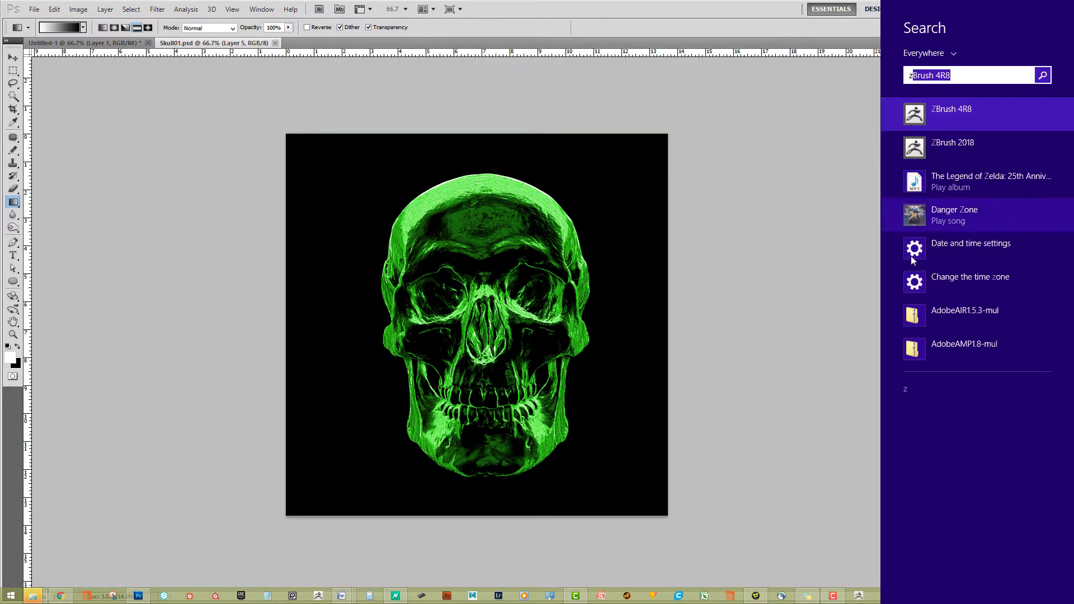
left_click(859, 596)
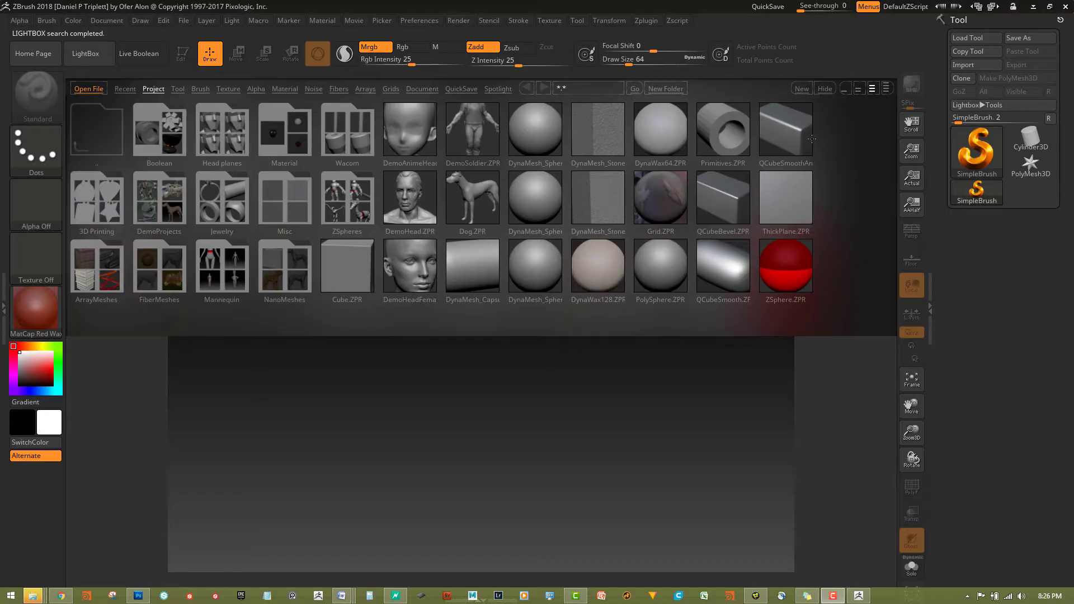
left_click(825, 89)
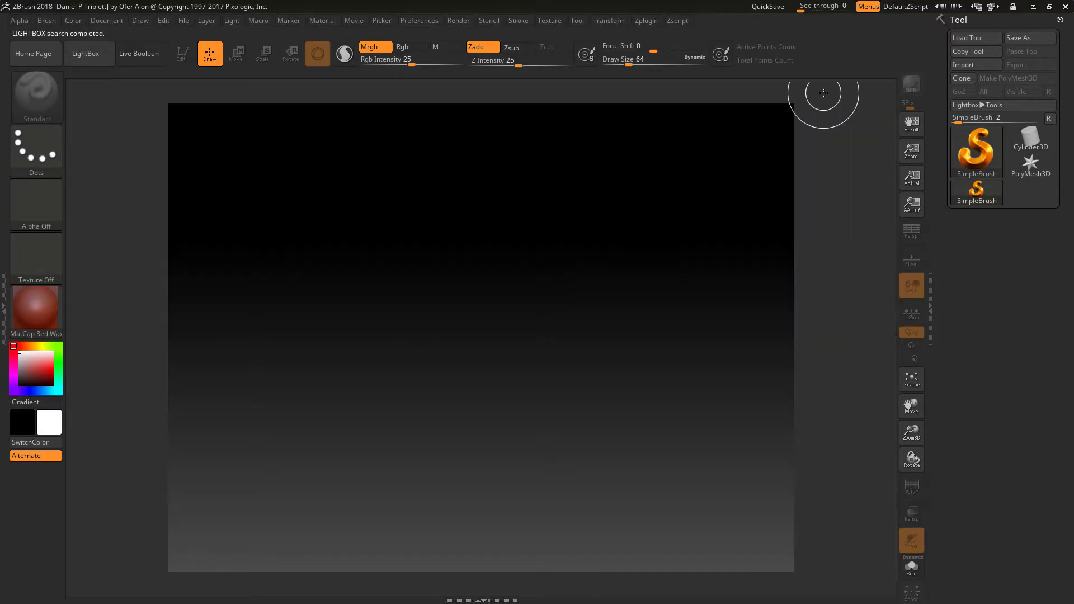
Import the Skull_750k OBJ mesh from the Google Drive > Anatomy > Skull folder on drive D
left_click(972, 65)
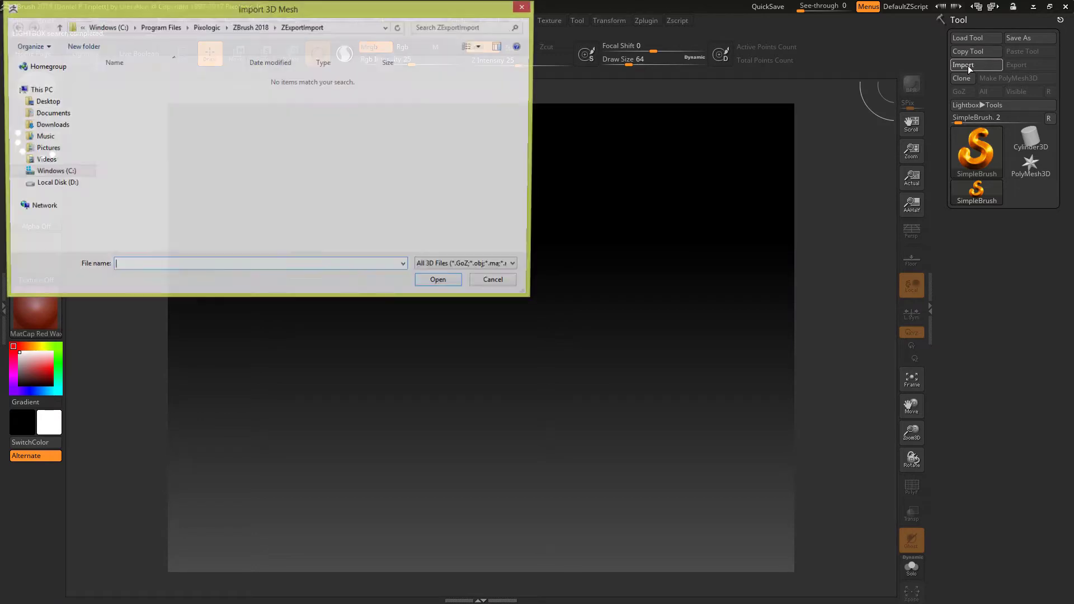
left_click(56, 185)
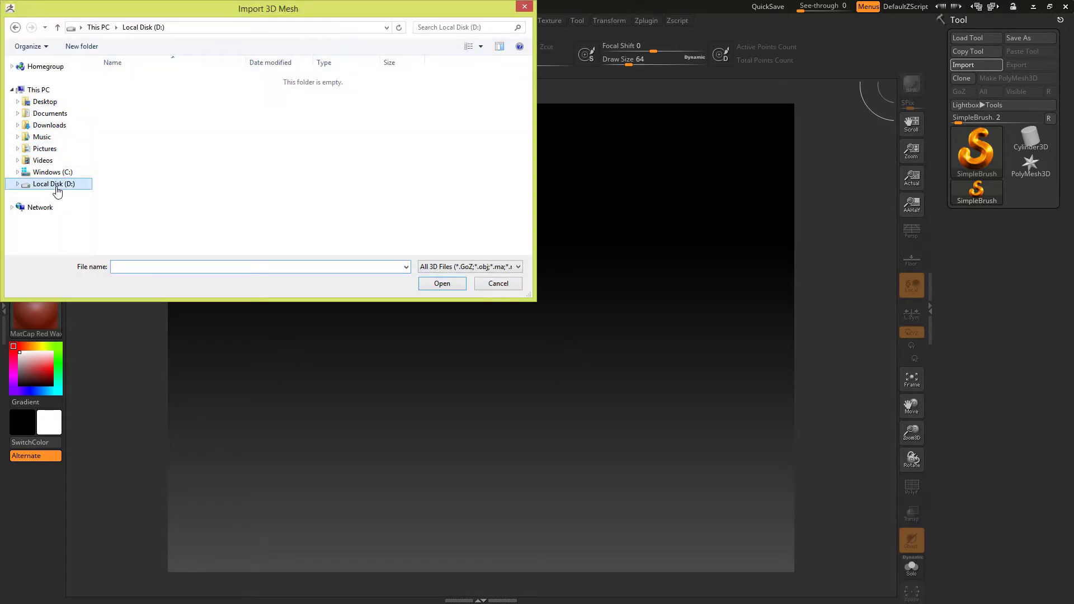
scroll(151, 187, "down", 2)
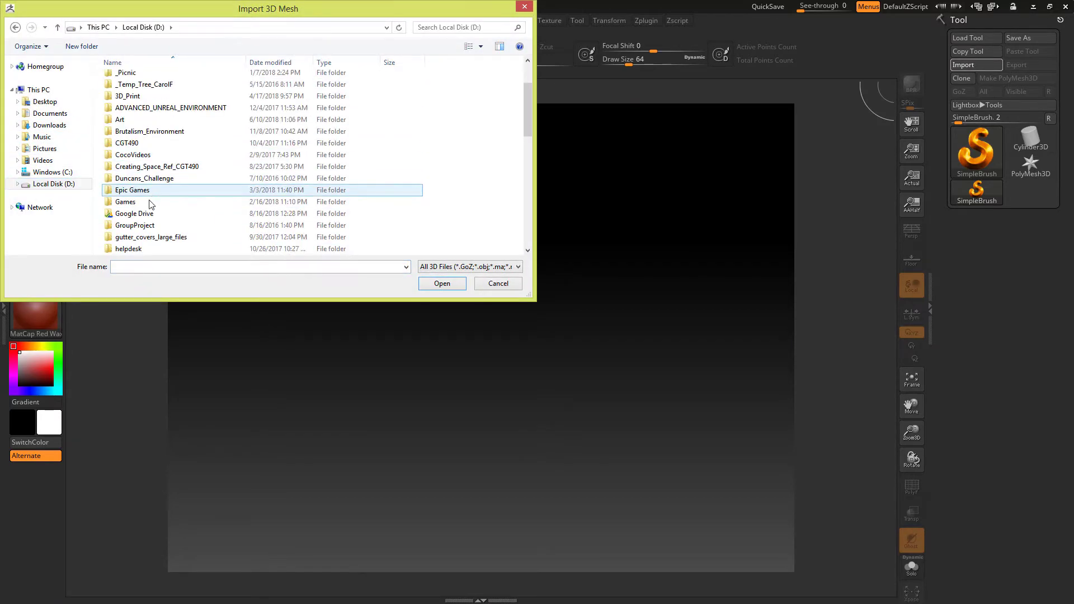
double_click(139, 214)
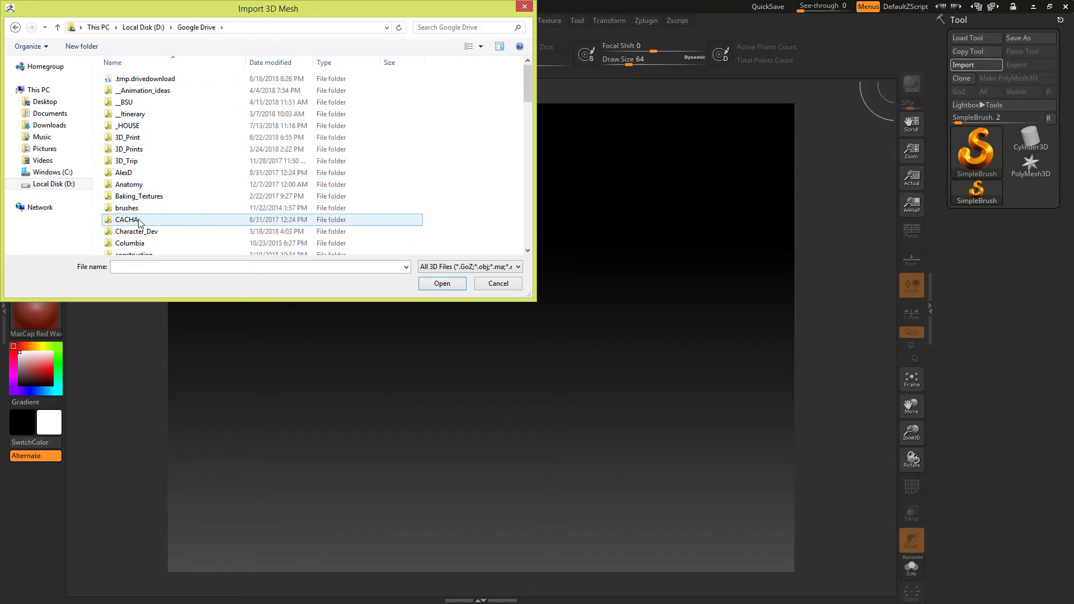
left_click(137, 173)
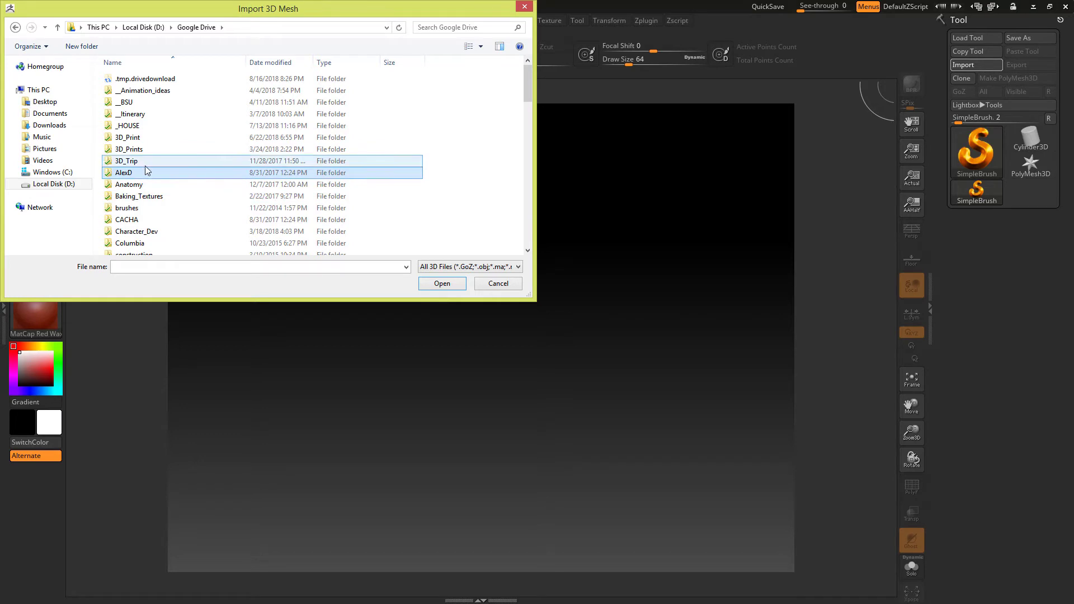
double_click(148, 185)
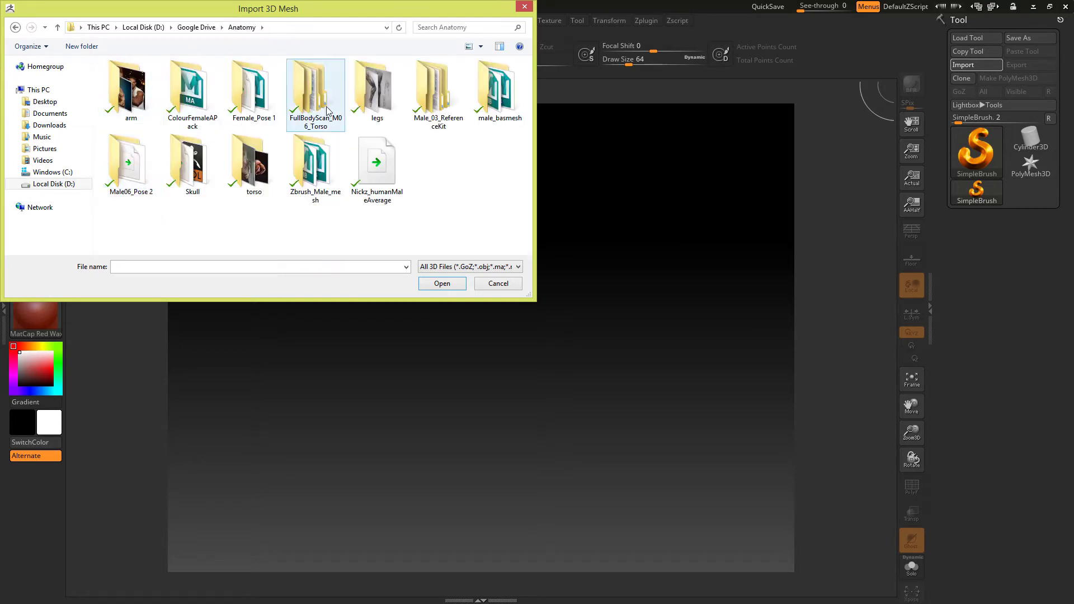
double_click(212, 156)
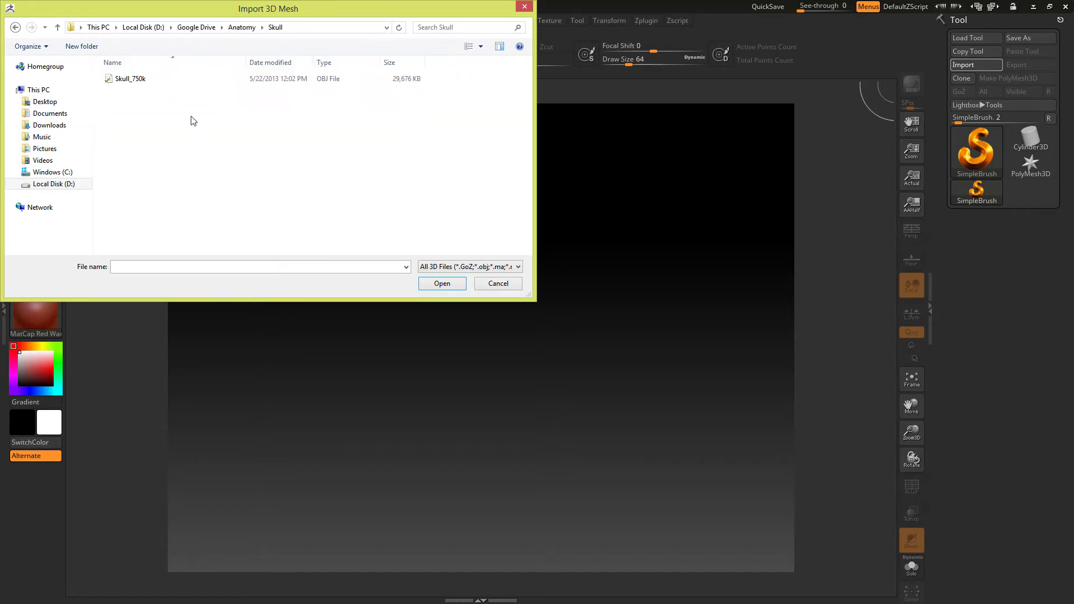
left_click(136, 79)
left_click(444, 283)
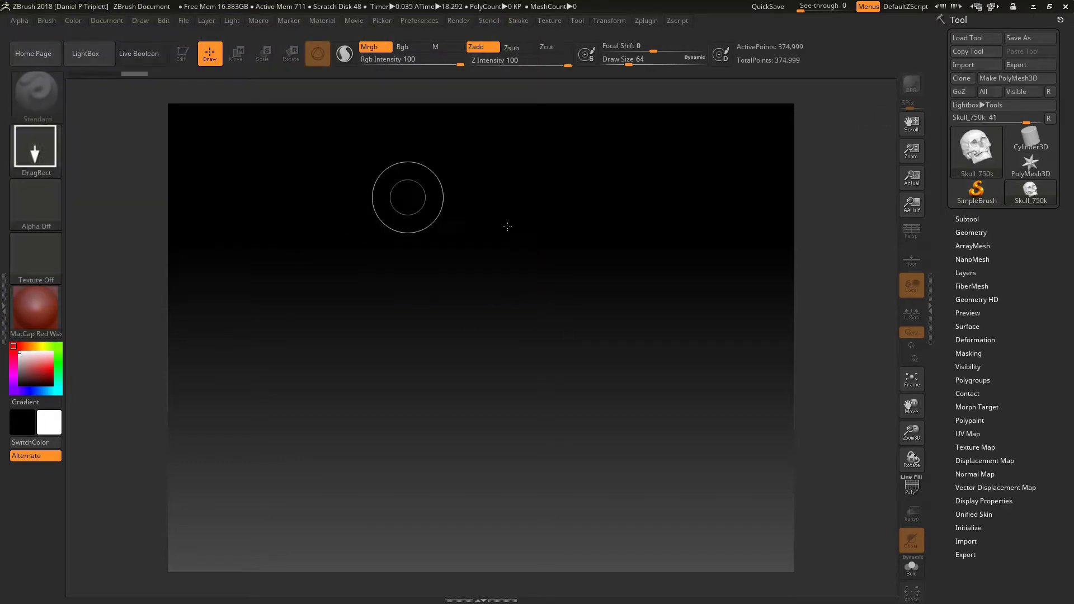
Draw the skull mesh onto the canvas, switch it to Edit mode and turn it upright facing the front
left_click_drag(489, 329, 513, 83)
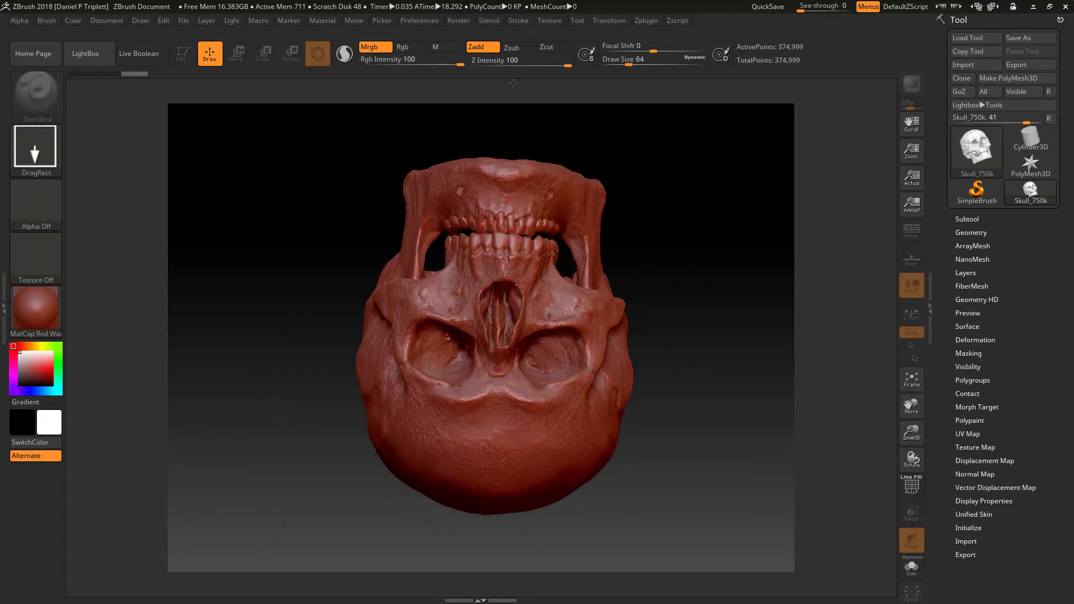
left_click(183, 54)
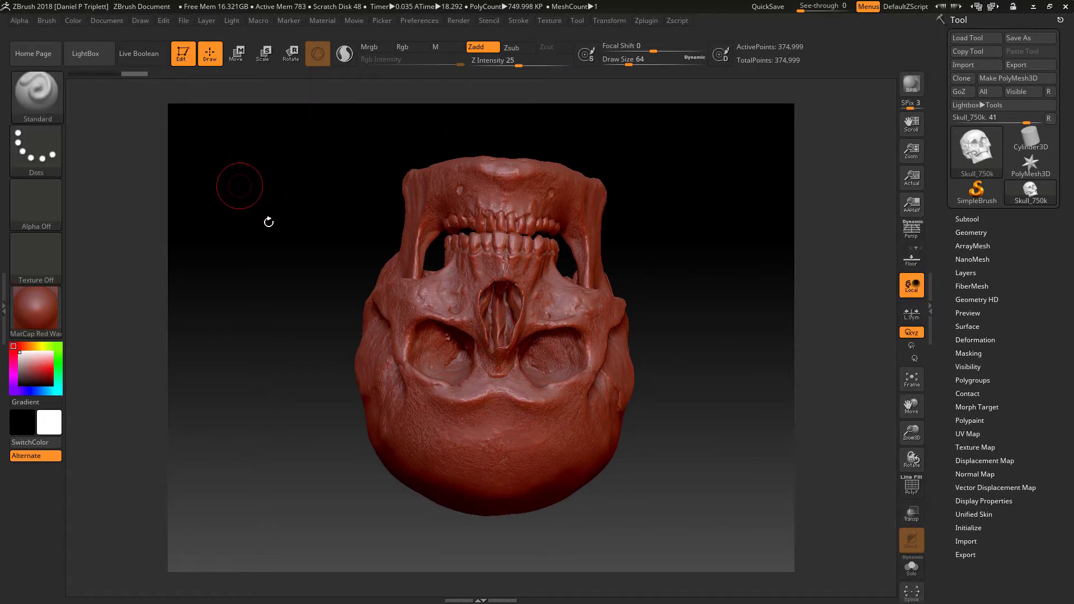
left_click_drag(248, 183, 350, 109)
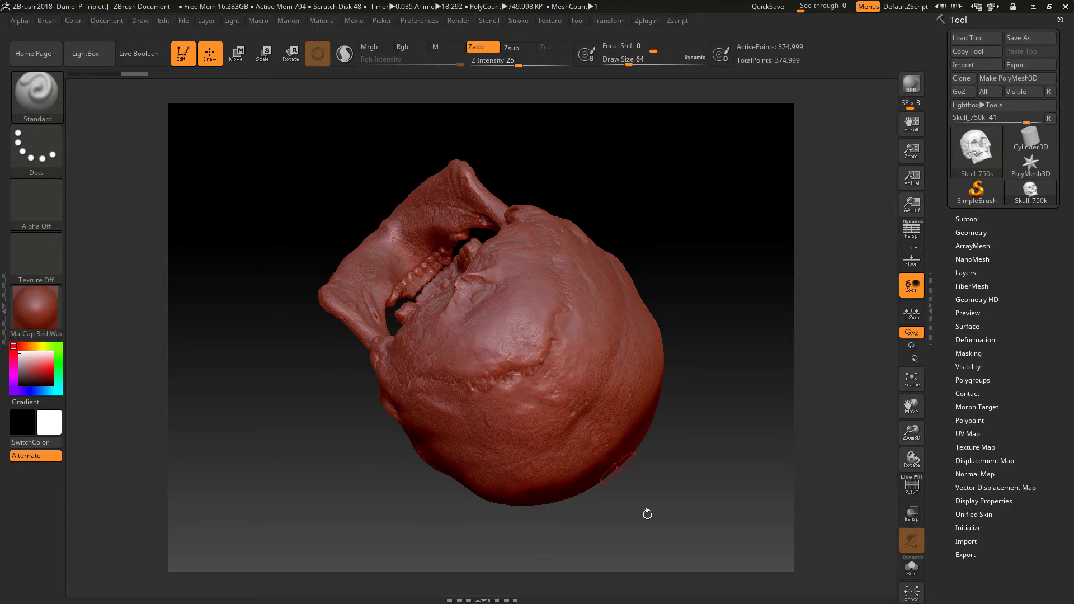
left_click_drag(645, 511, 738, 350)
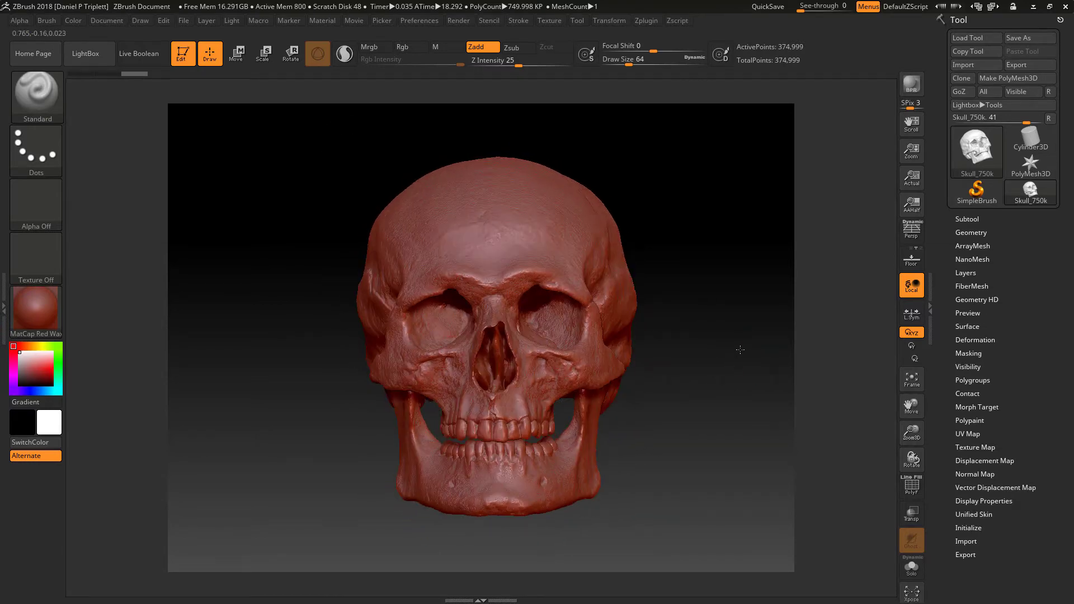
Turn on perspective for the skull and straighten its front-facing orientation
mouse_move(717, 415)
left_mouse_down()
mouse_move(760, 409)
mouse_move(702, 420)
left_mouse_up()
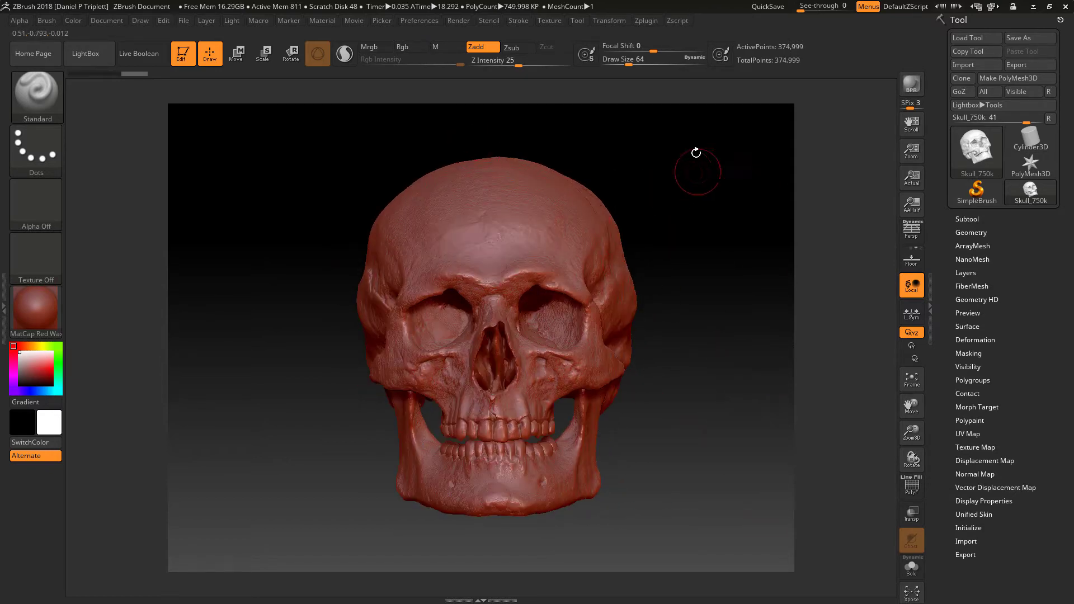
left_click_drag(696, 162, 741, 170)
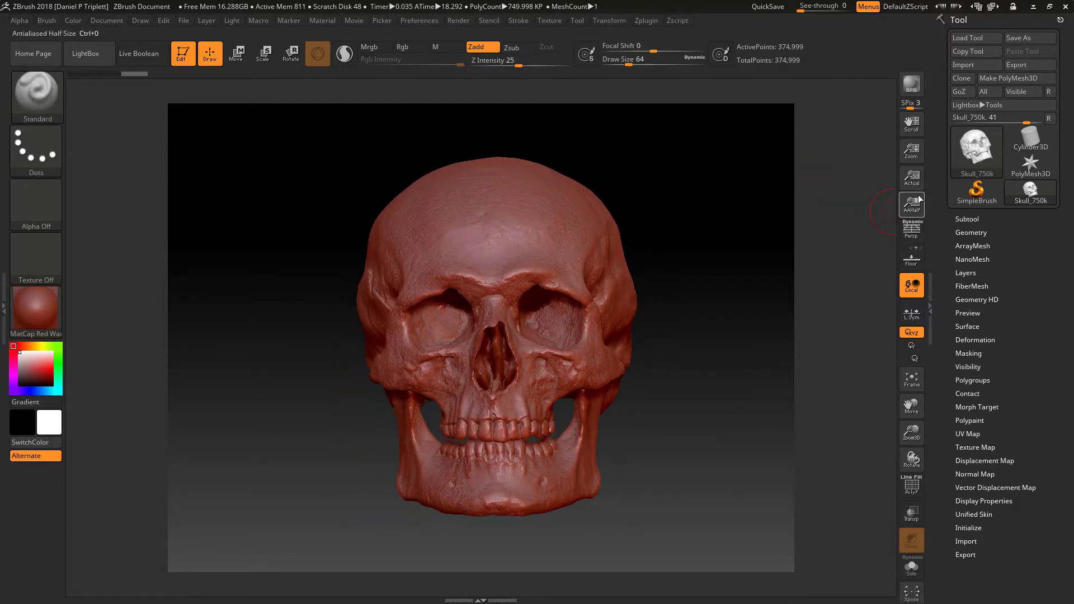
left_click(912, 230)
left_click_drag(716, 285, 718, 297)
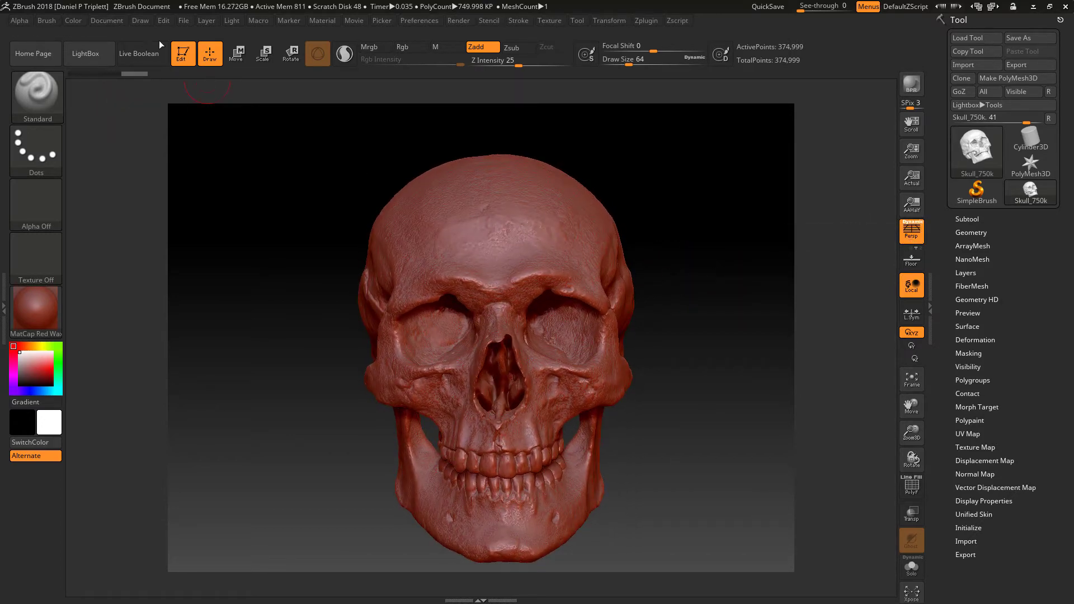
Turn off the proportion constraint on the document's width and height
left_click(107, 24)
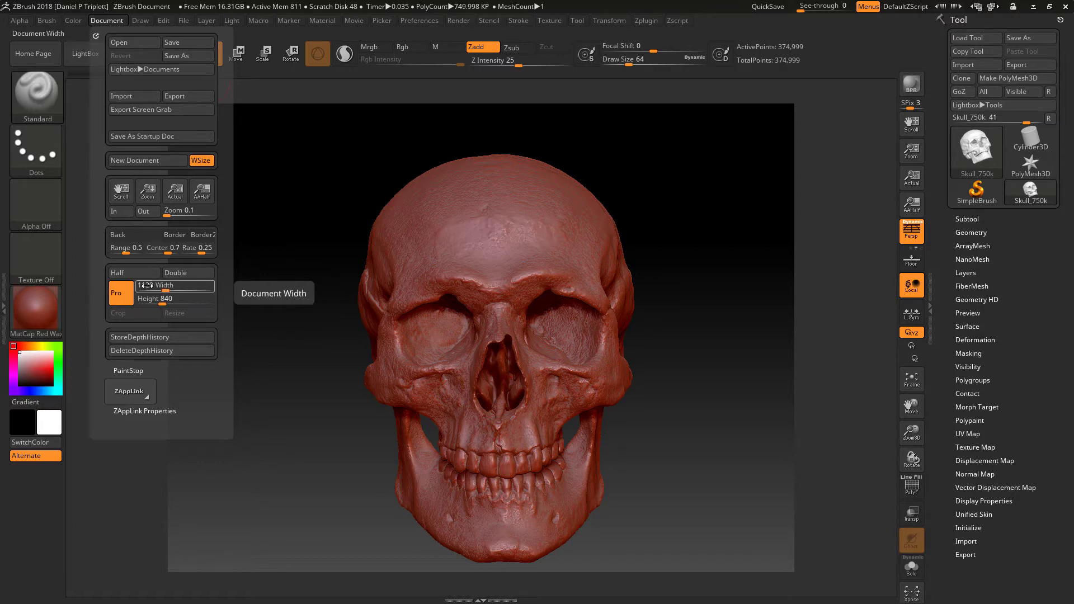
left_click(118, 294)
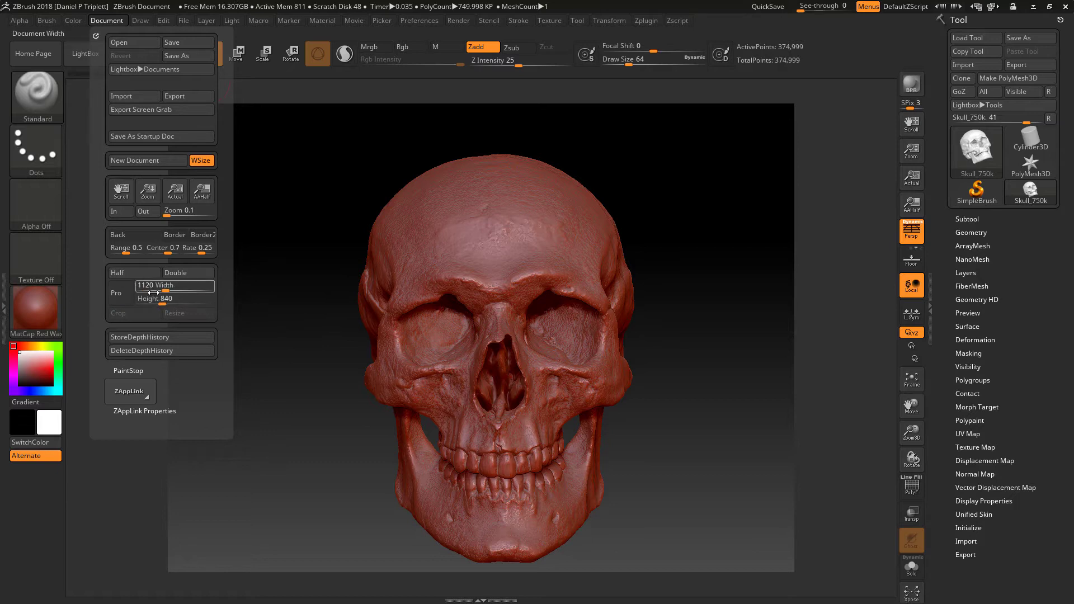
left_click(150, 287)
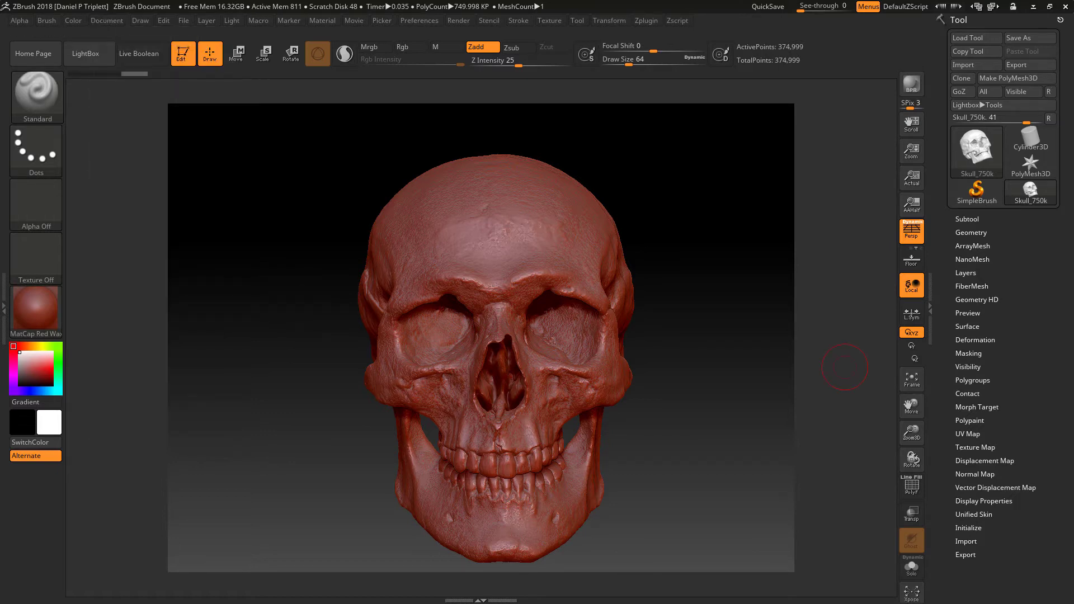
Multiply 1920 by 2 in the Calculator to work out the document width, and put the Calculator away
key("XF86Calculator")
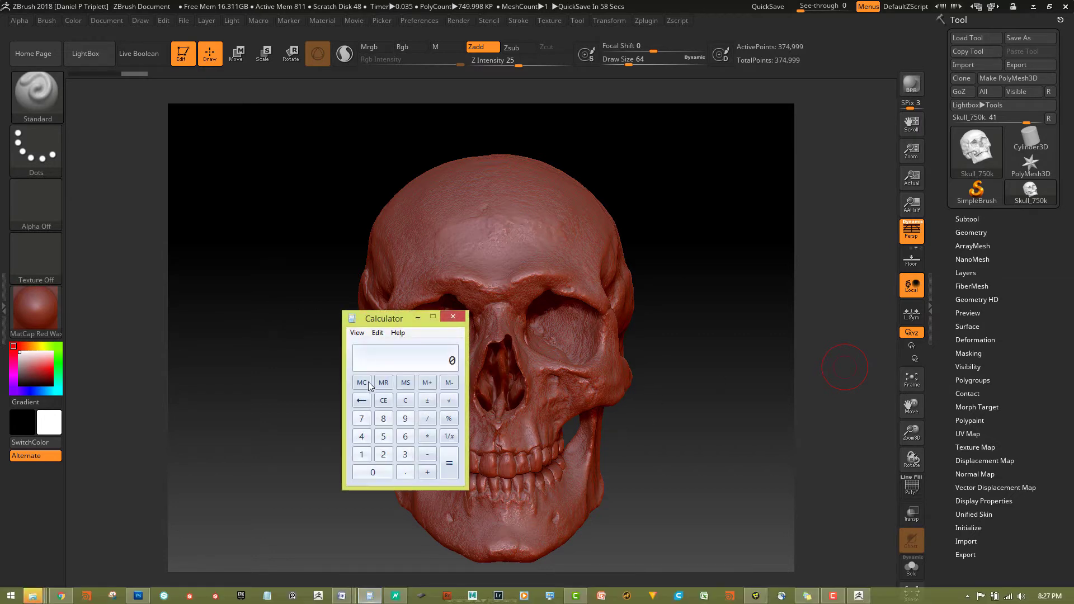
left_click(362, 455)
left_click(405, 419)
left_click(384, 455)
left_click(373, 472)
left_click(427, 437)
left_click(384, 455)
left_click(449, 463)
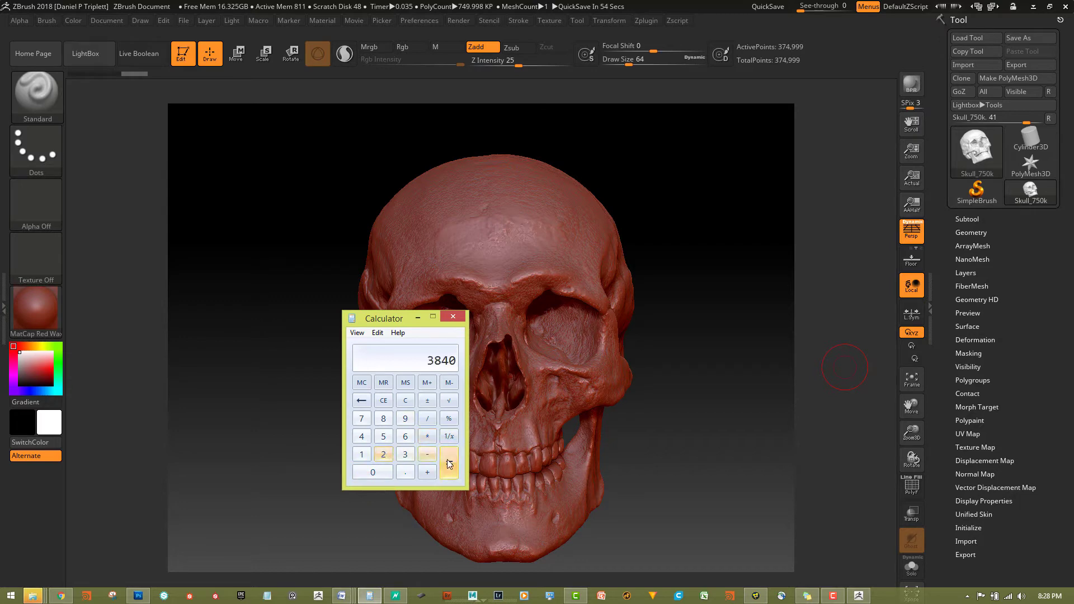
left_click(418, 318)
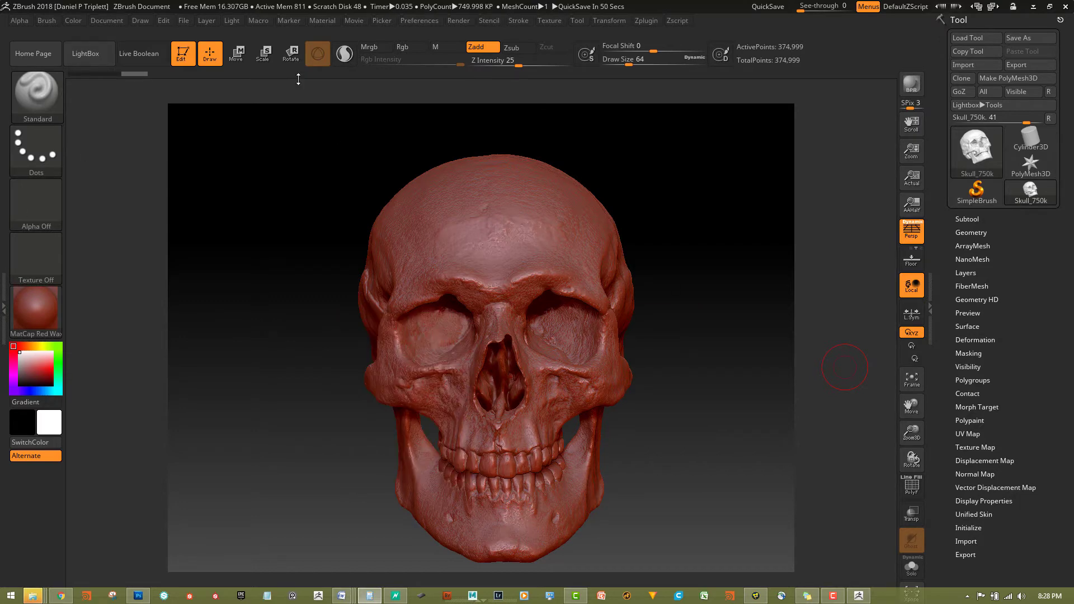
Resize the document to a width of 3840 and a height of 2160, accepting that this cannot be undone
left_click(97, 22)
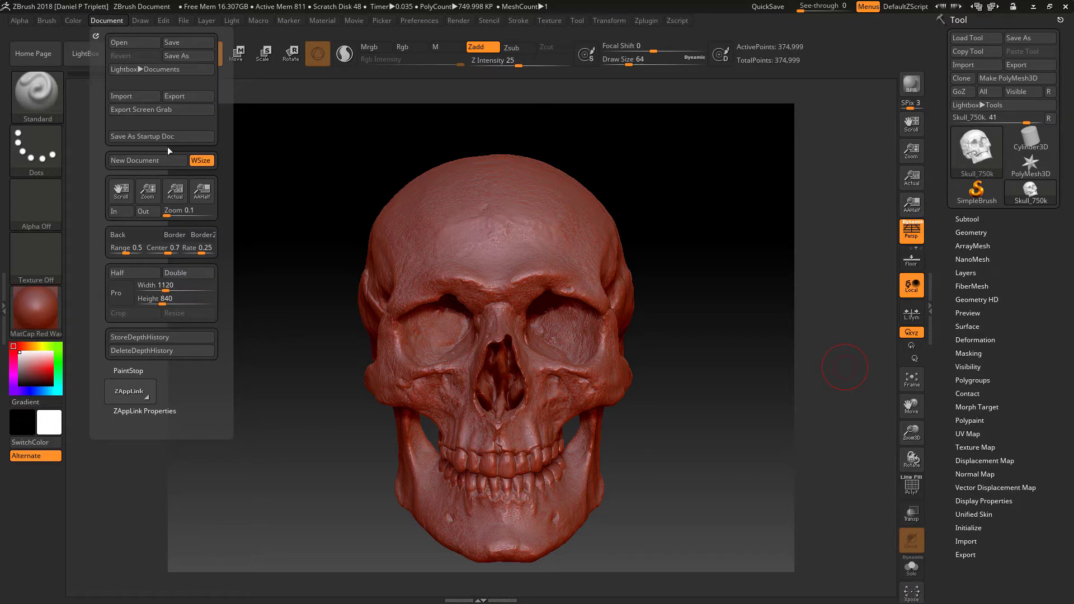
left_click(160, 285)
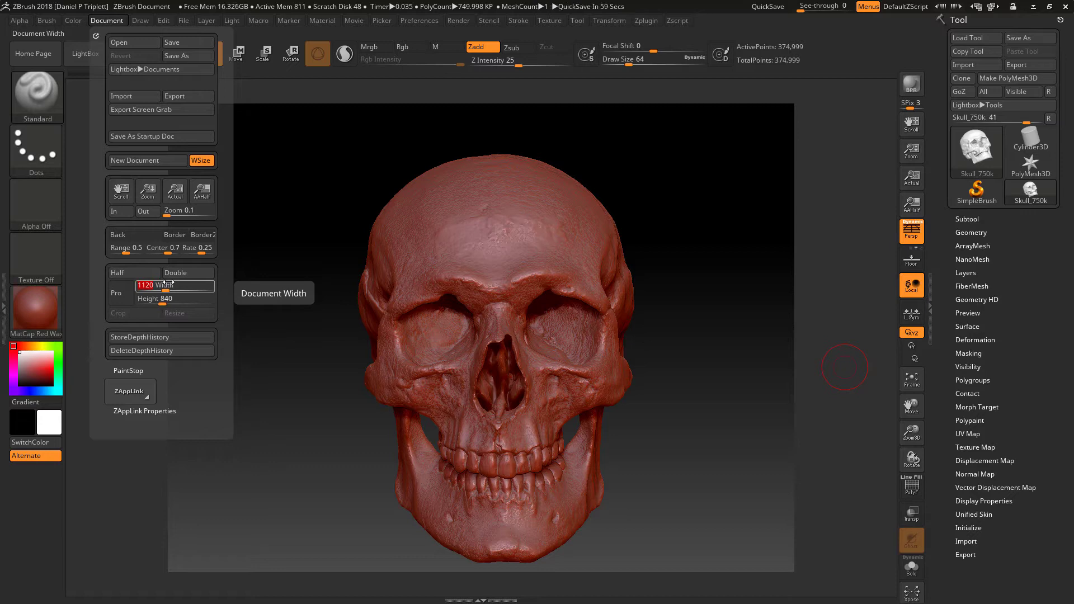
type("3840")
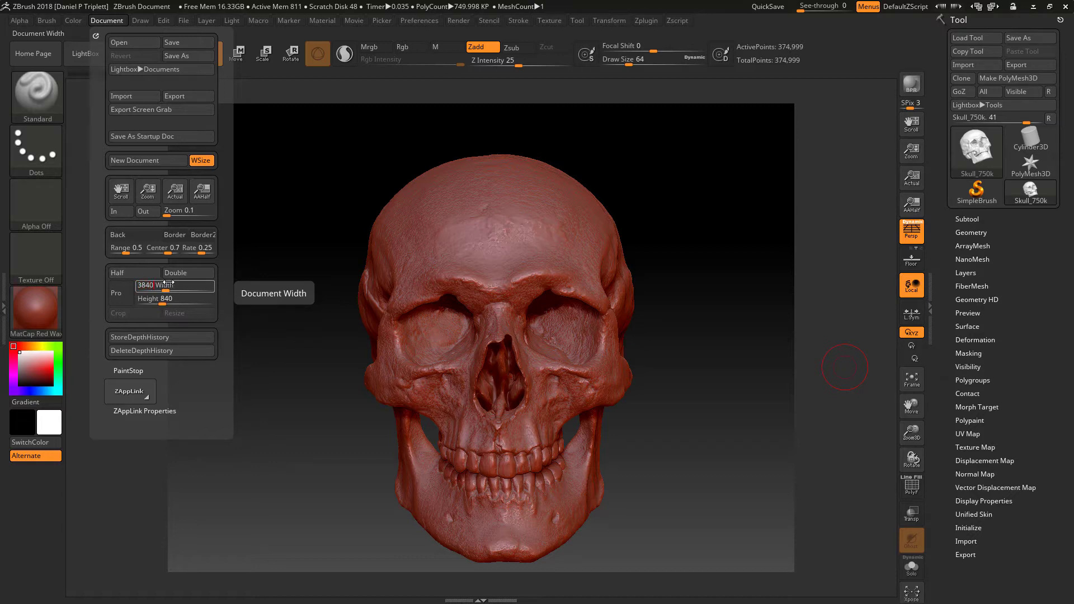
left_click(151, 298)
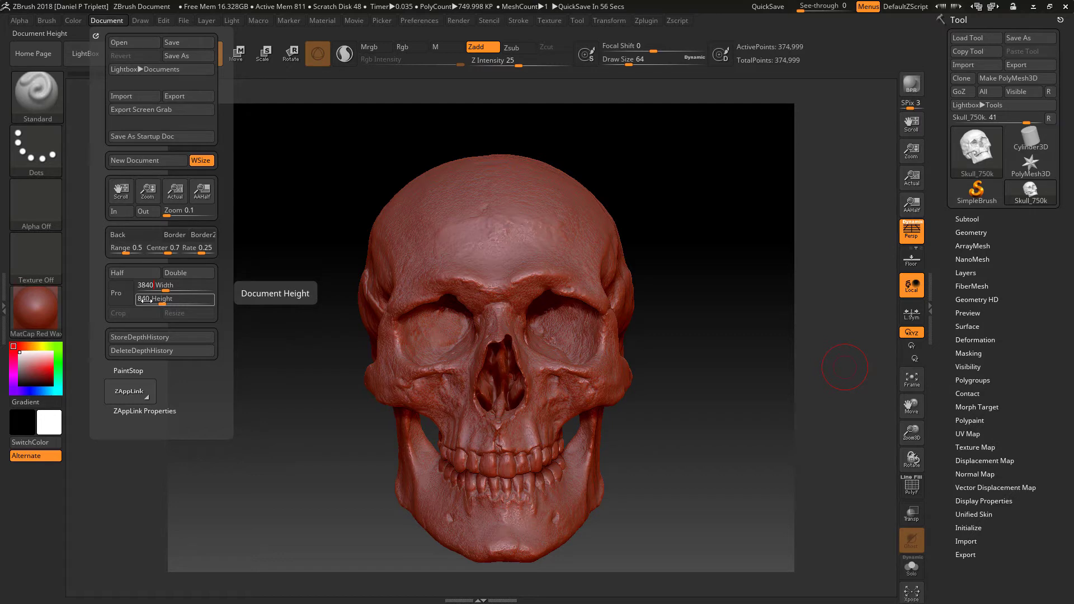
left_click(146, 300)
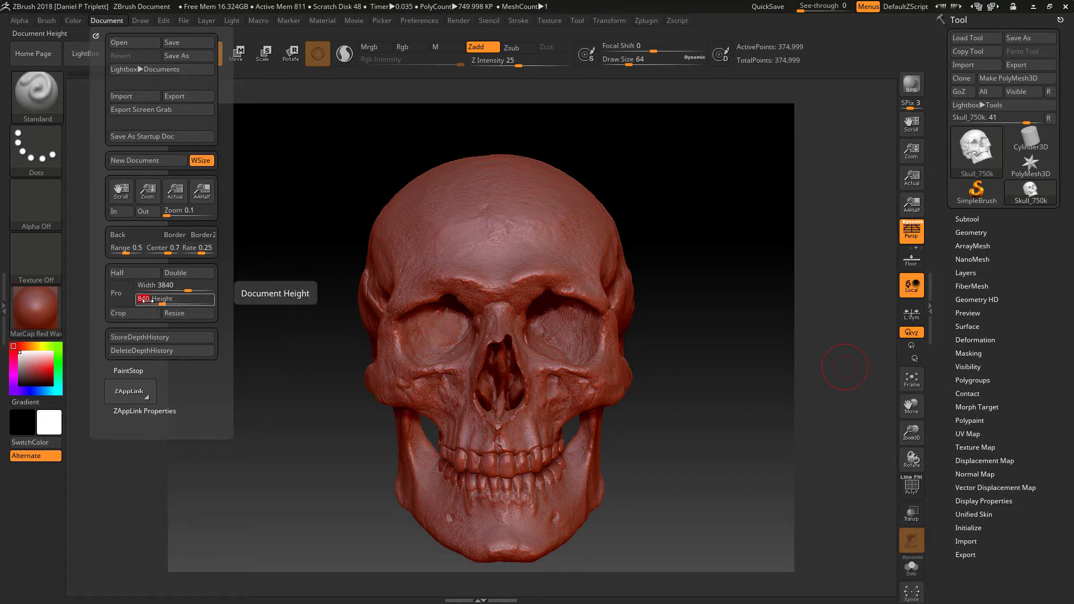
type("2160")
left_click(174, 315)
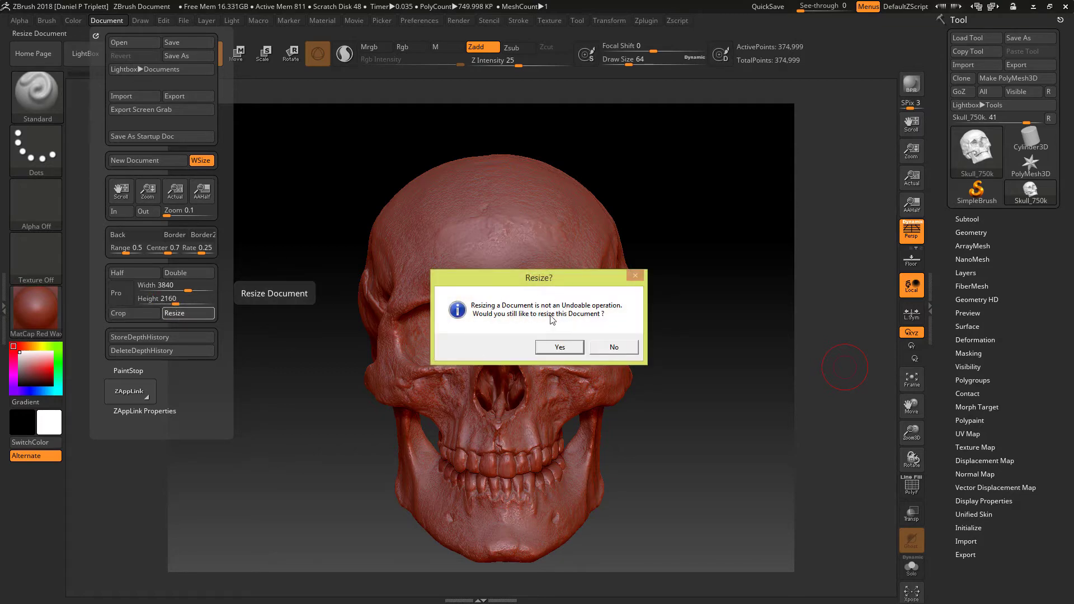
left_click(560, 348)
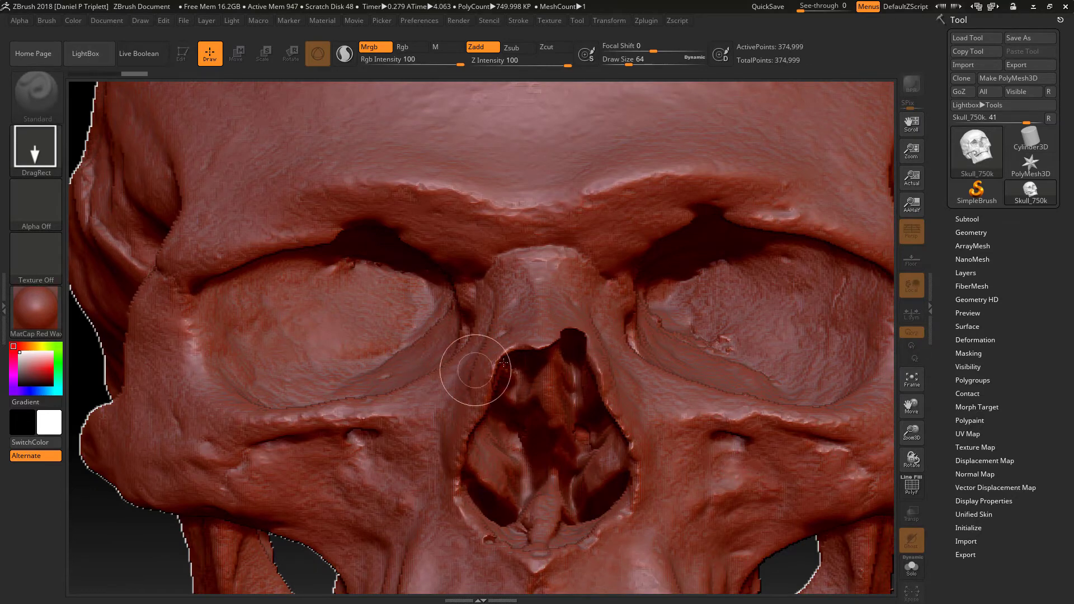
Clear the leftover skull image from the resized canvas
key("ctrl")
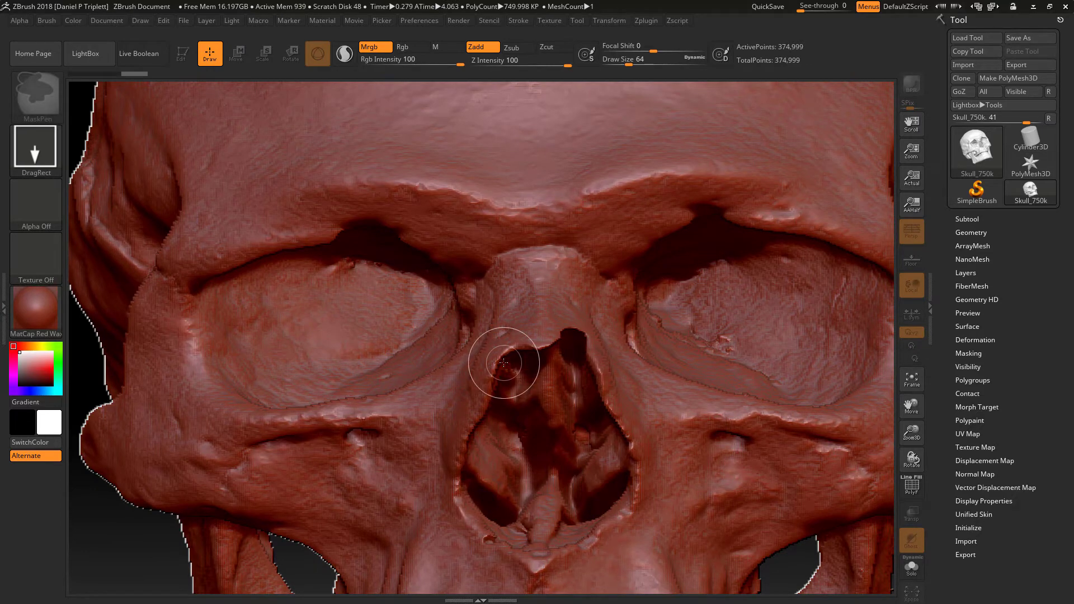
key("ctrl+n")
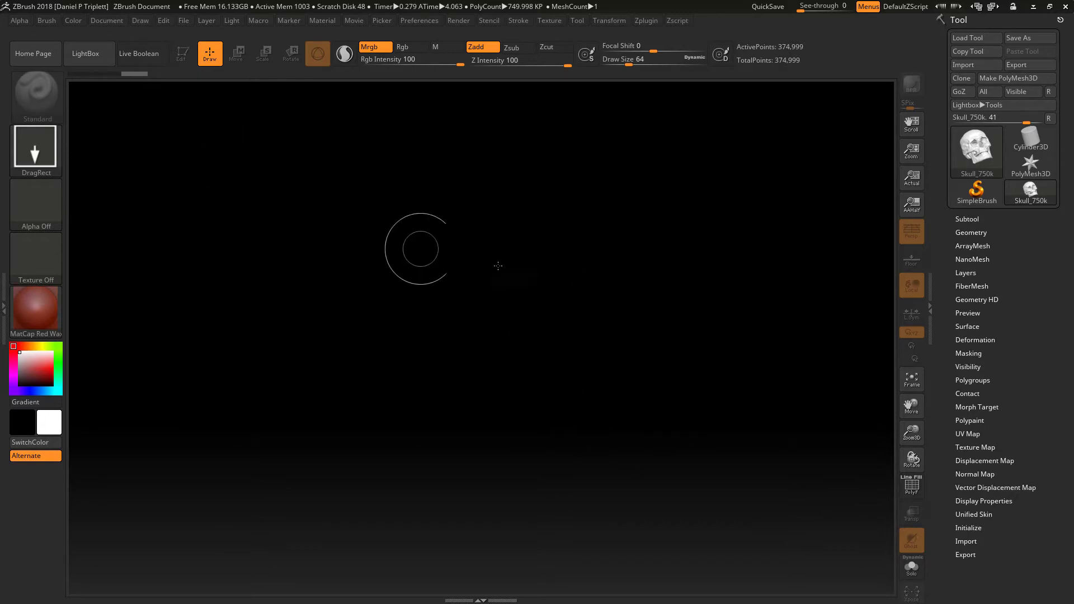
mouse_move(985, 157)
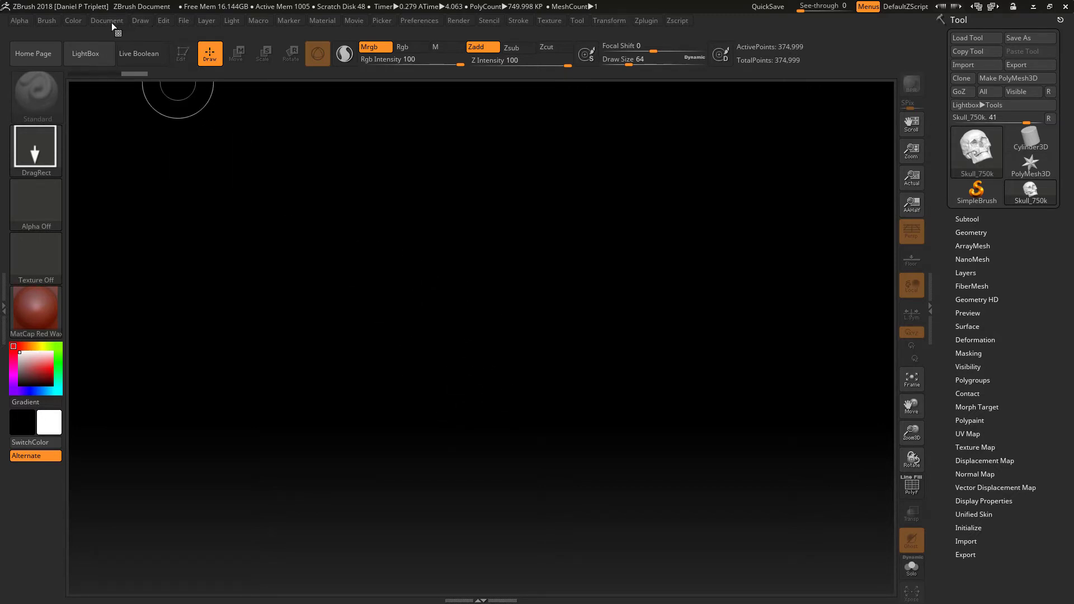
Set the document background's gradient range, center and rate to 1, and pick black as the background color
left_click(113, 24)
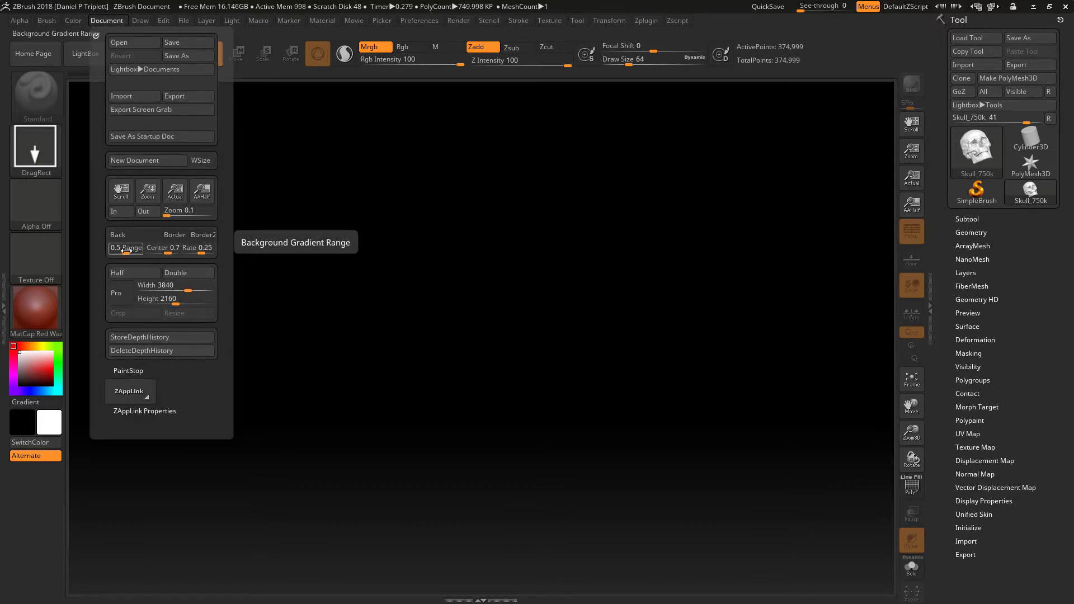
left_click_drag(123, 251, 179, 252)
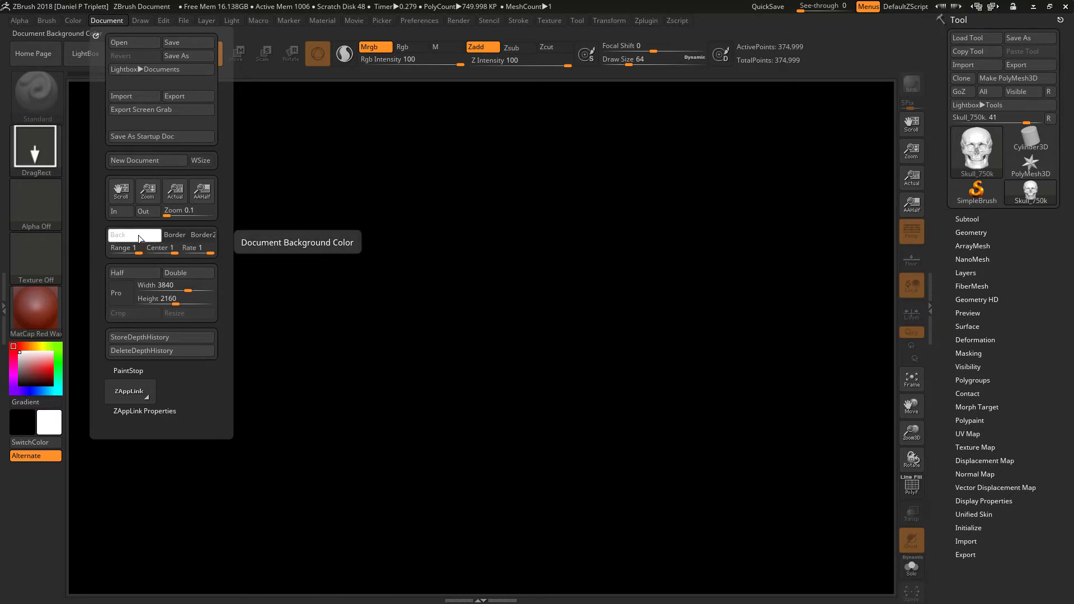
left_click_drag(142, 235, 20, 424)
left_click(106, 20)
left_click_drag(144, 234, 25, 424)
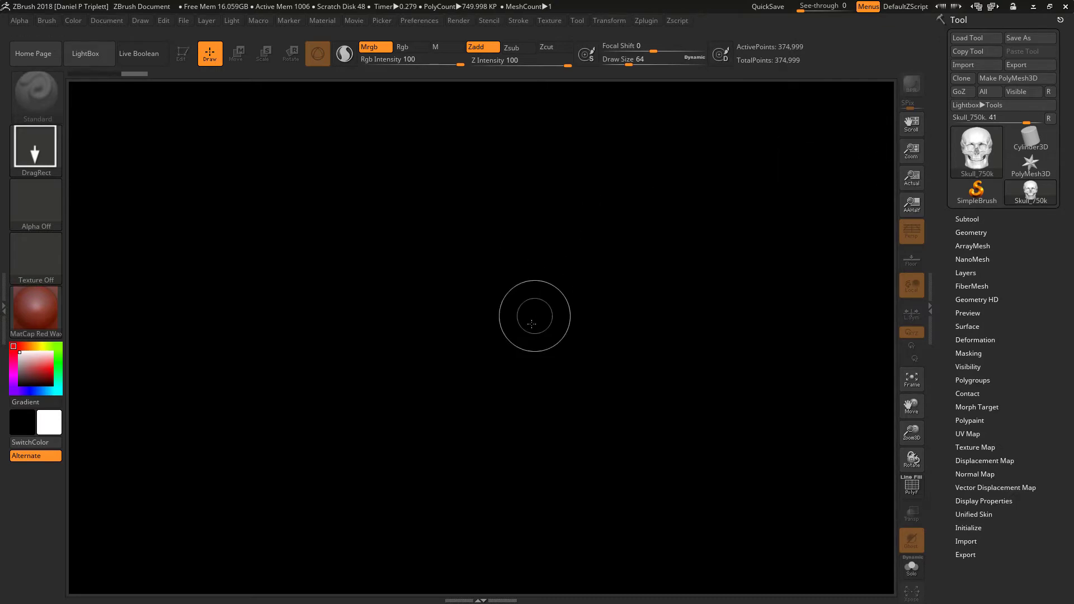
Draw the skull on the empty canvas as an editable model, upright and front-facing, enlarged to fill the document's height
mouse_move(476, 372)
left_mouse_down()
mouse_move(509, 245)
mouse_move(699, 168)
mouse_move(533, 115)
left_mouse_up()
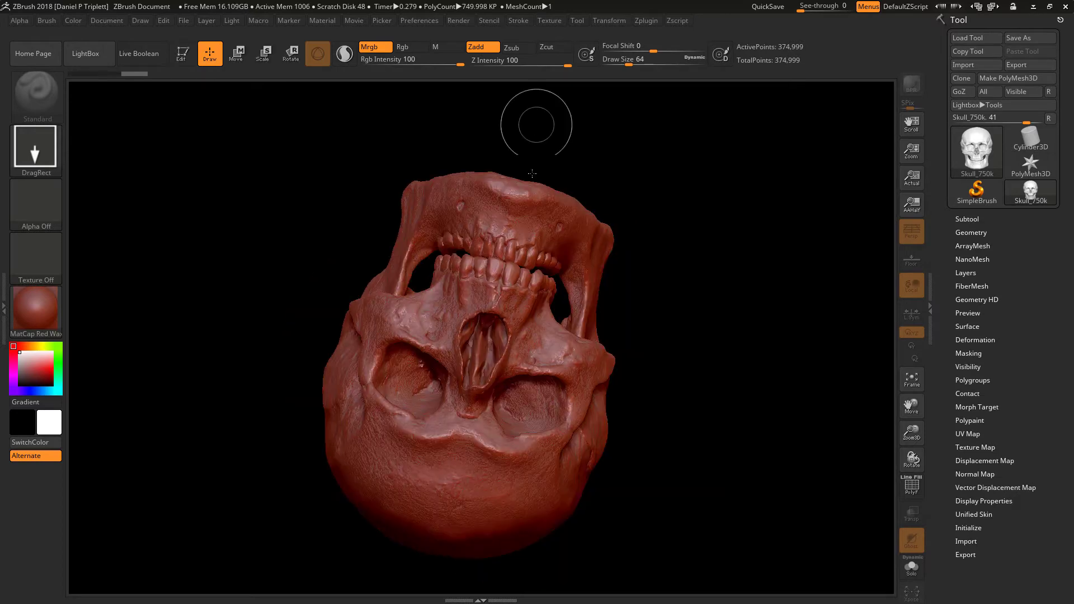
left_click(183, 54)
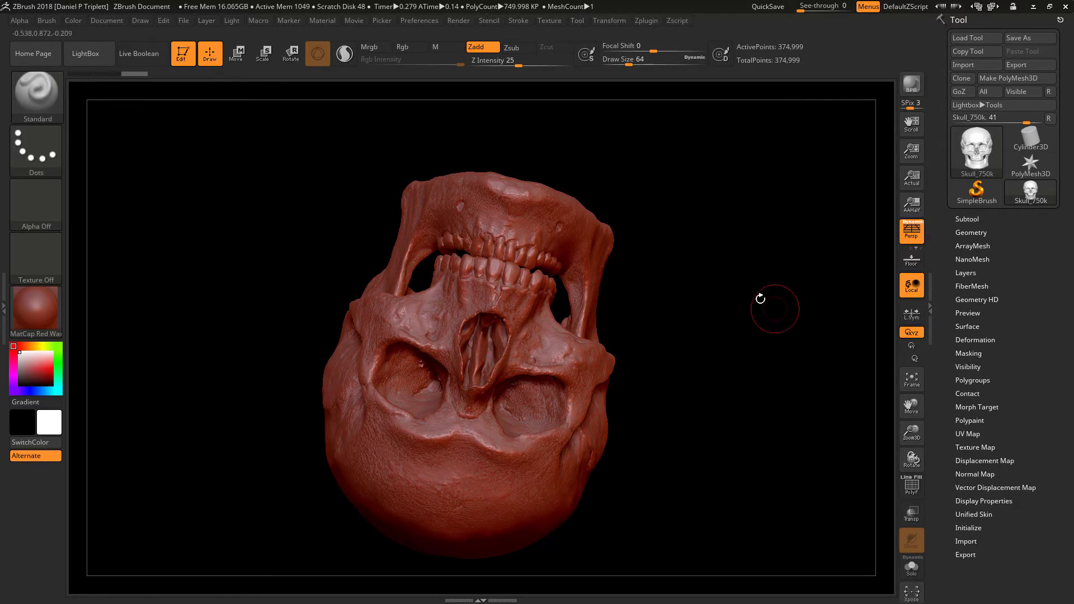
mouse_move(759, 304)
left_mouse_down()
mouse_move(727, 157)
mouse_move(634, 374)
mouse_move(733, 259)
mouse_move(739, 375)
mouse_move(765, 352)
mouse_move(760, 305)
left_mouse_up()
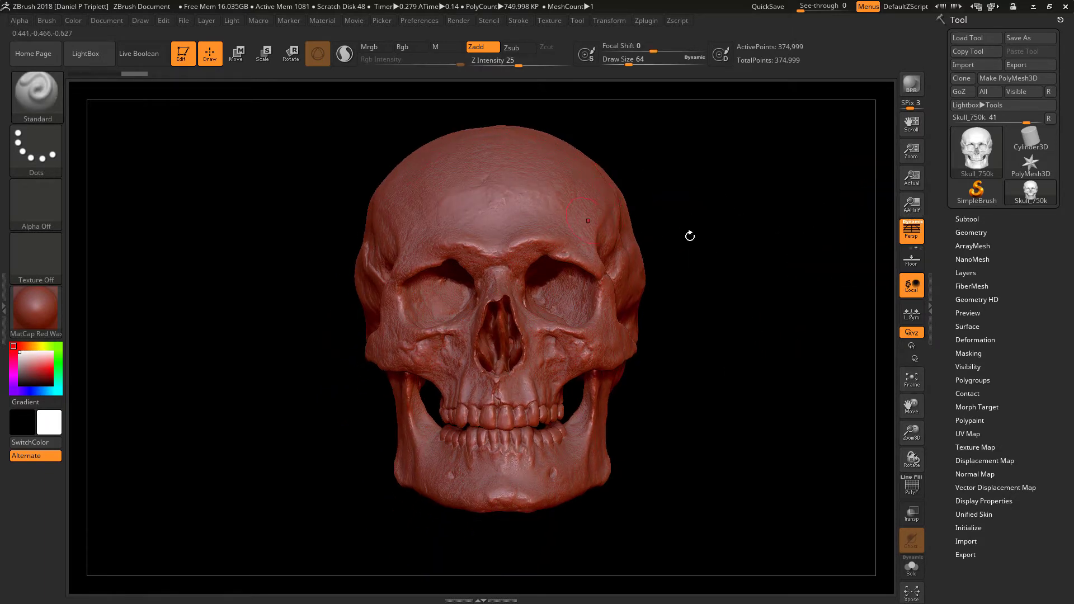
left_click(912, 206)
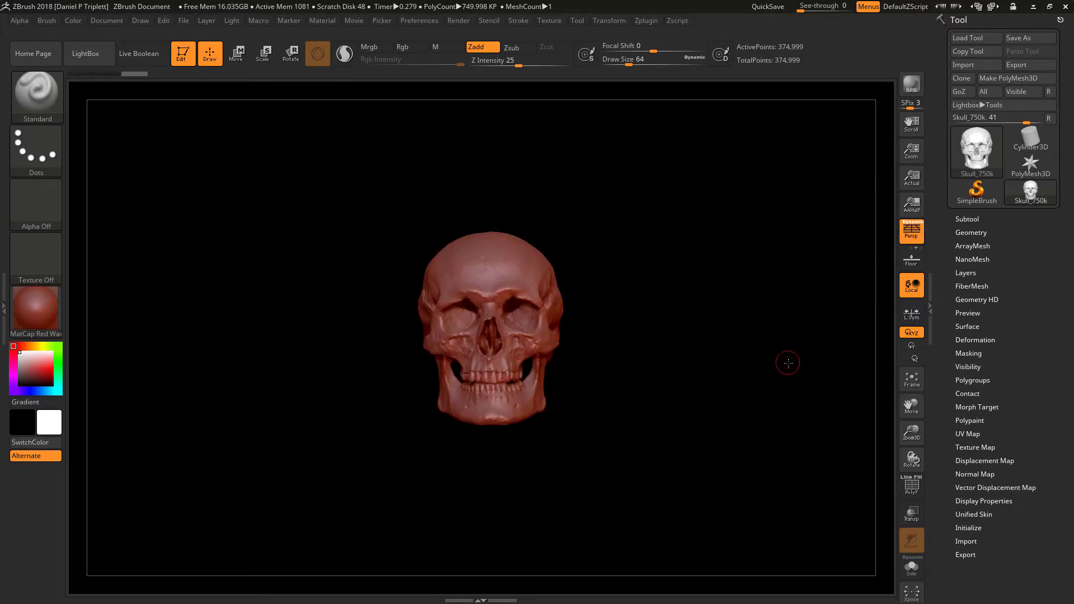
left_click_drag(788, 363, 804, 417)
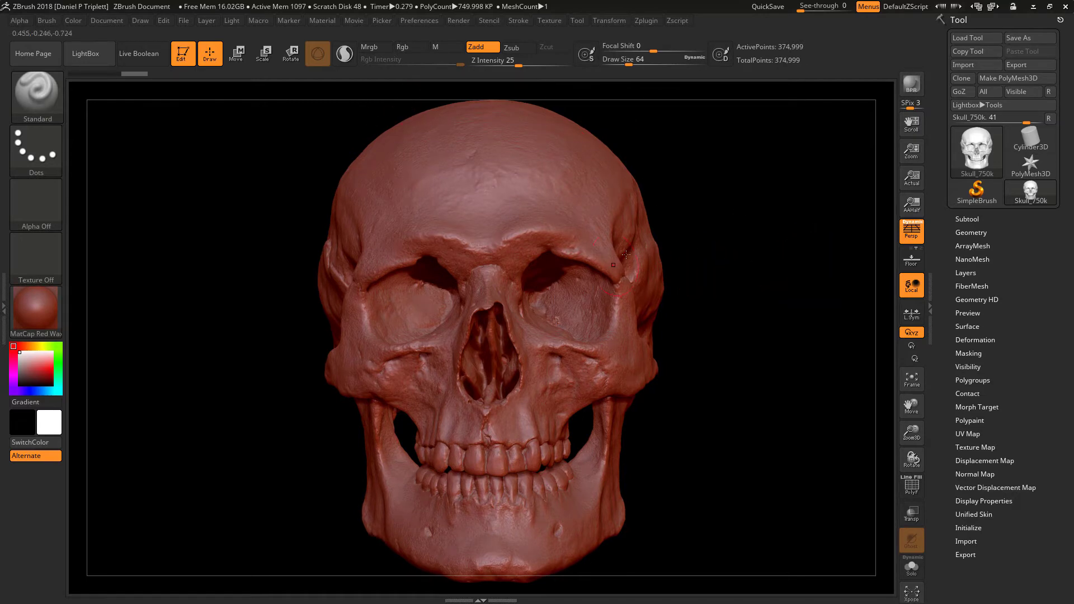
Apply the Outline material to the skull
left_click(43, 317)
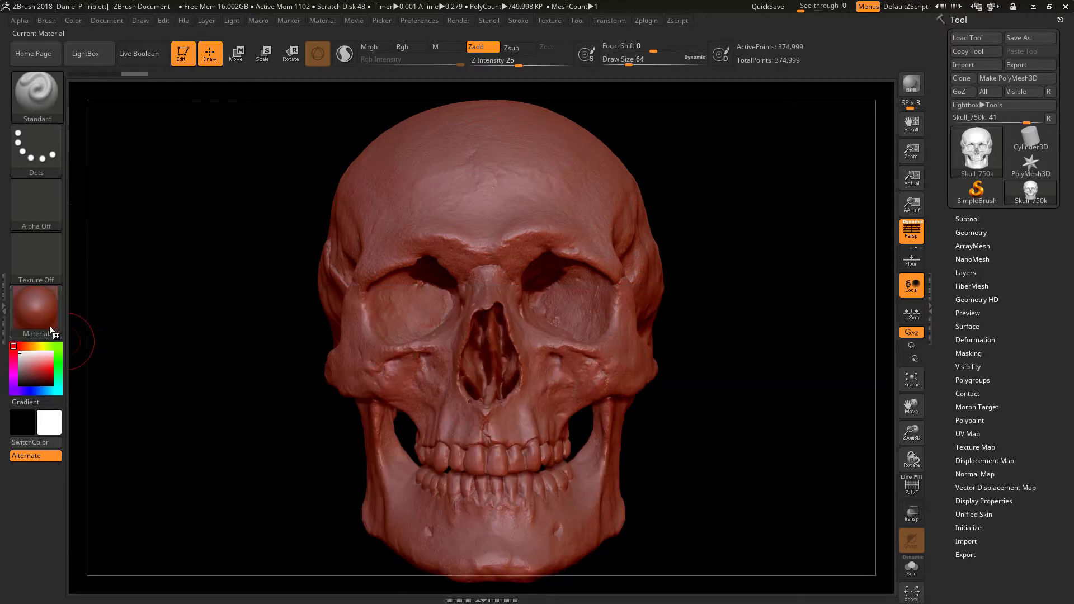
left_click(48, 321)
left_click(163, 442)
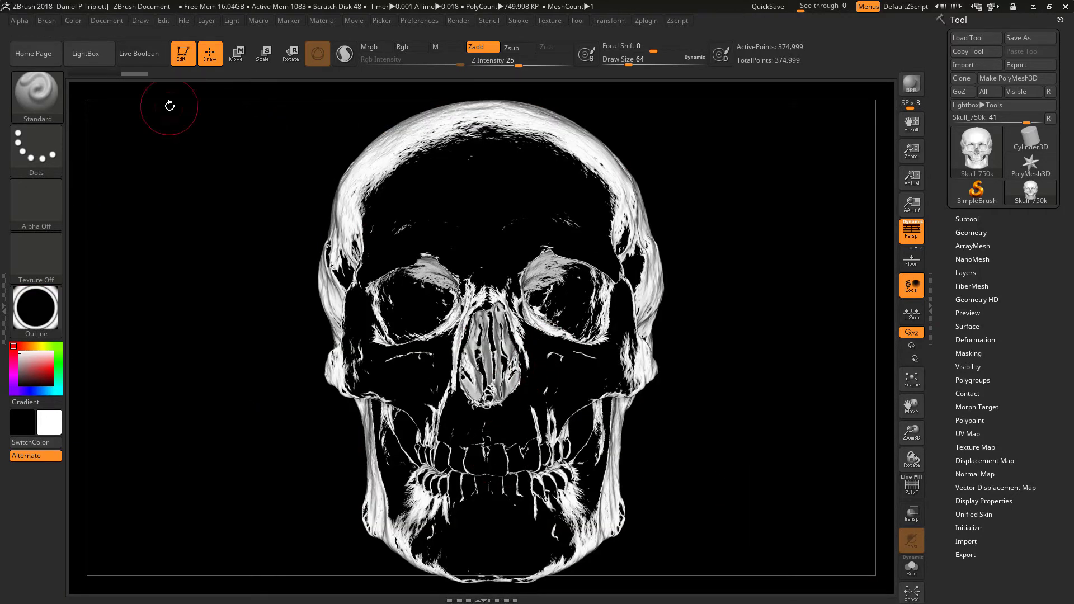
Export the outlined skull image as a Photoshop PSD file named skull02_outline
left_click(106, 24)
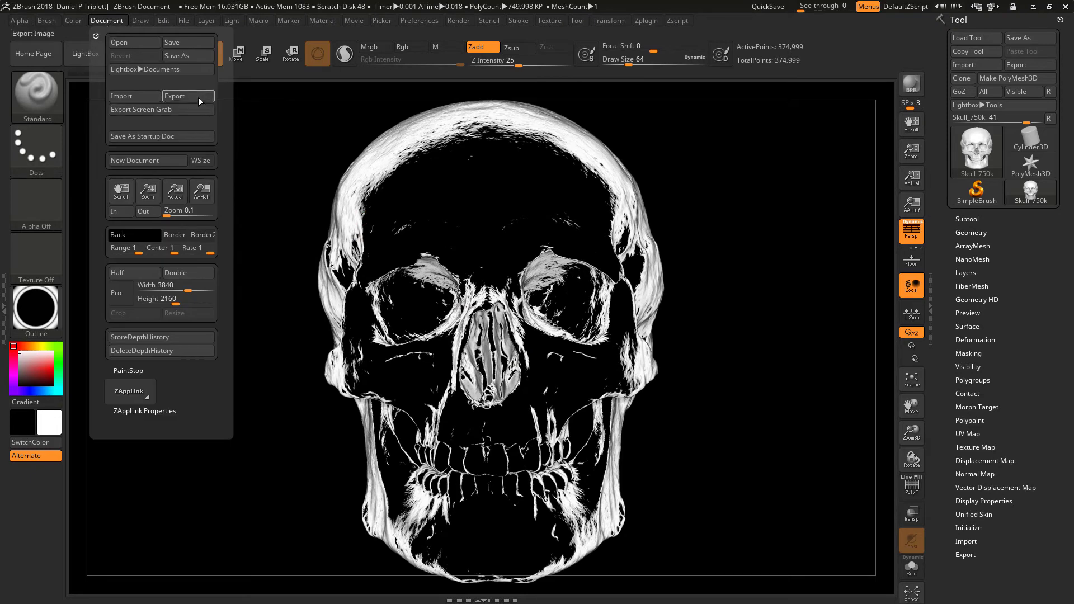
left_click(174, 96)
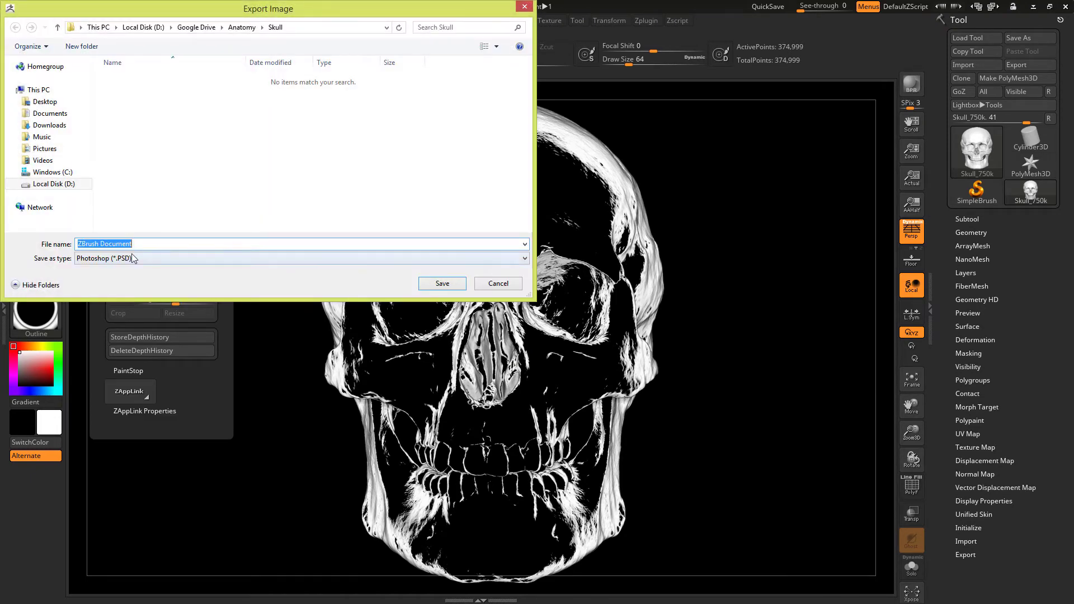
left_click(132, 259)
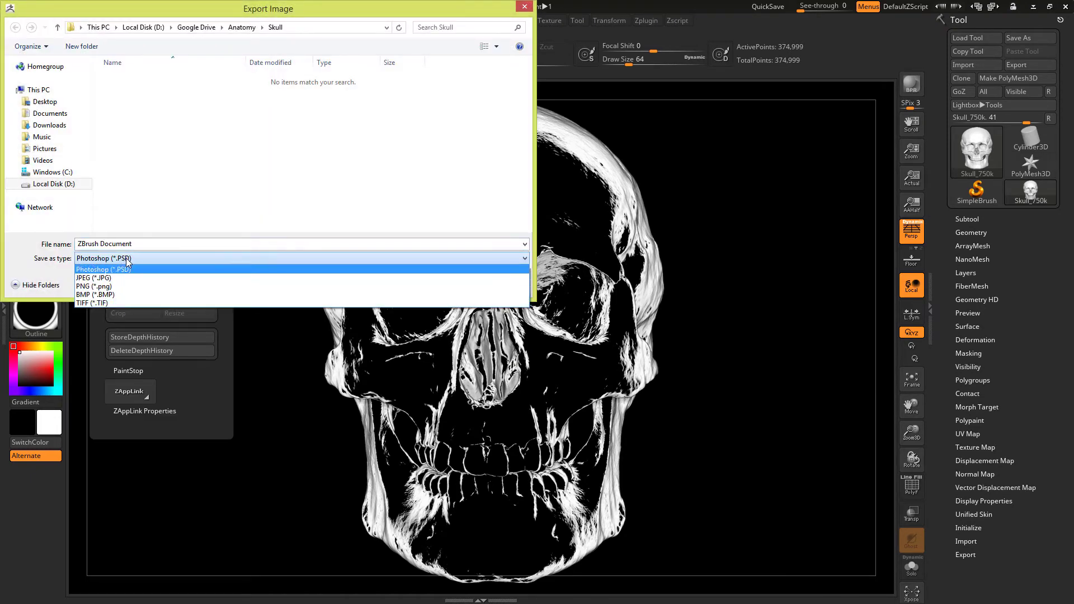
left_click(137, 244)
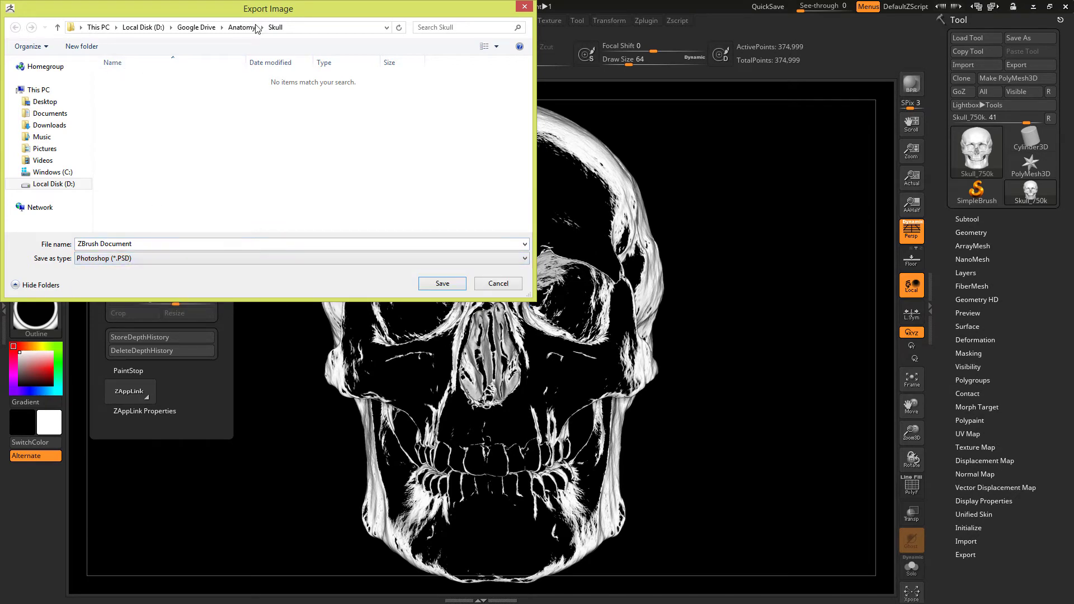
left_click_drag(138, 246, 51, 247)
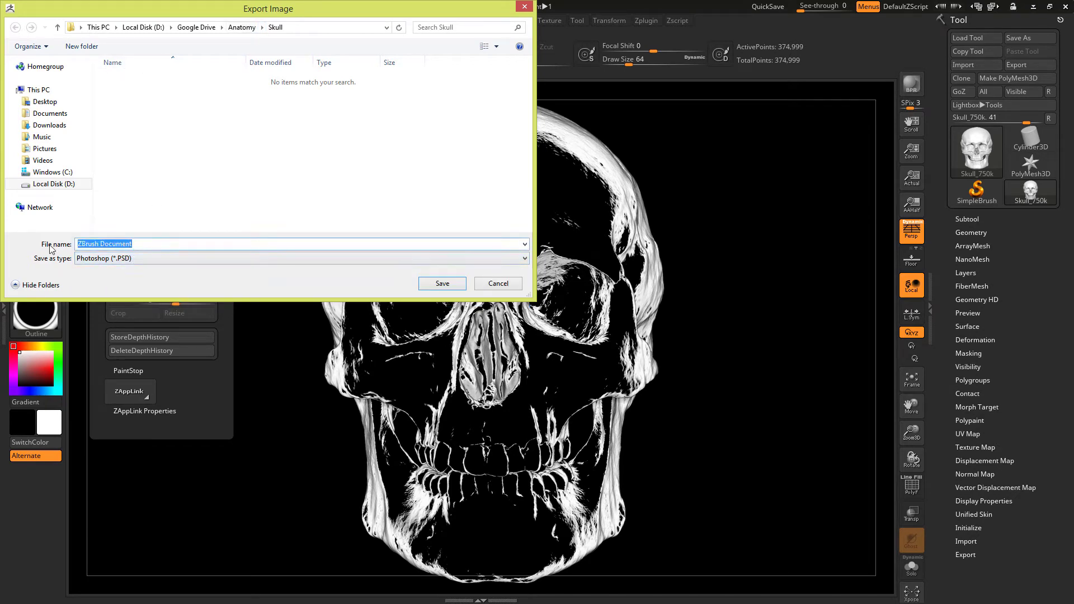
type("sku")
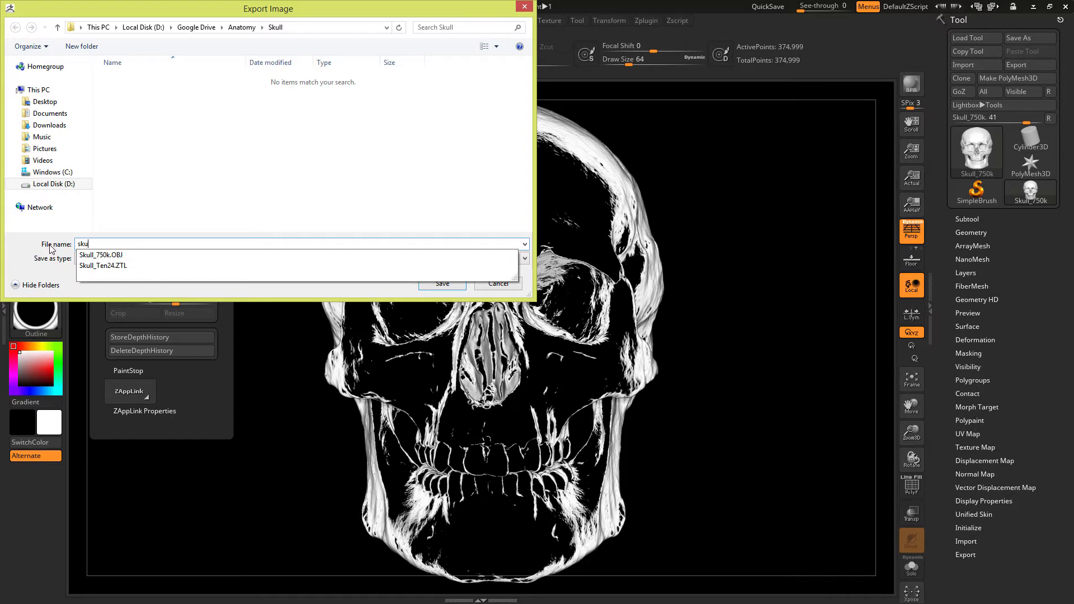
type("ll02_outline")
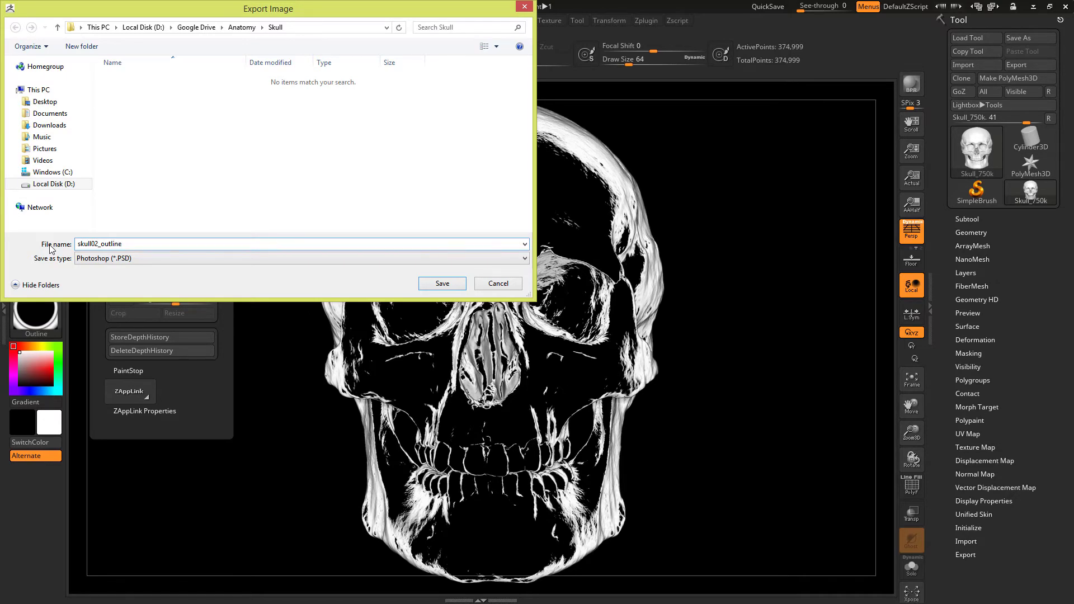
key("Return")
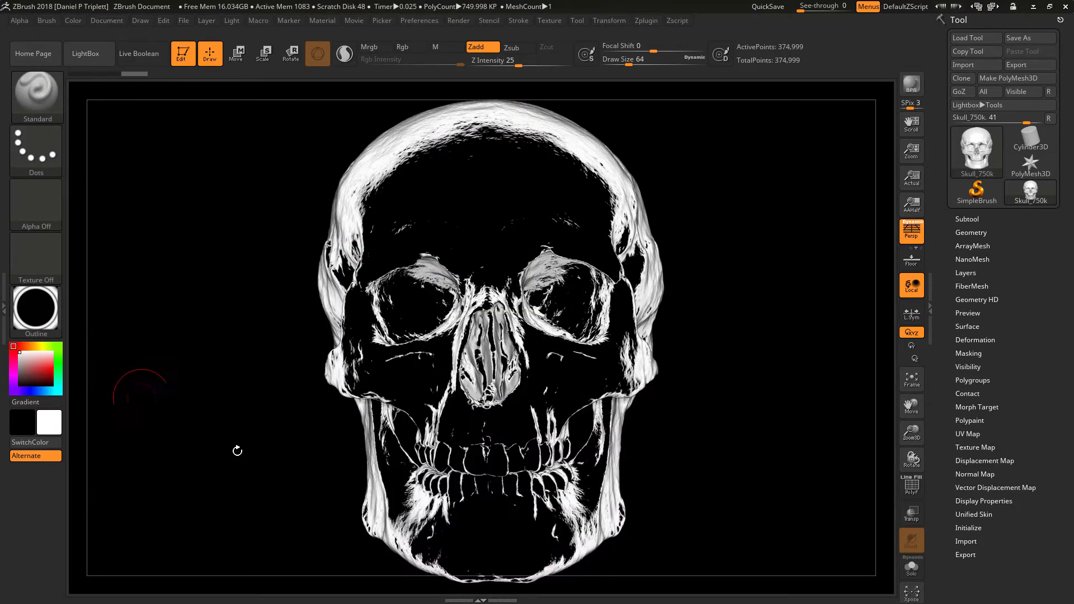
Apply the Outline Thin material to the skull and export the image as a PSD file named skull02_outlineThin
left_click(53, 317)
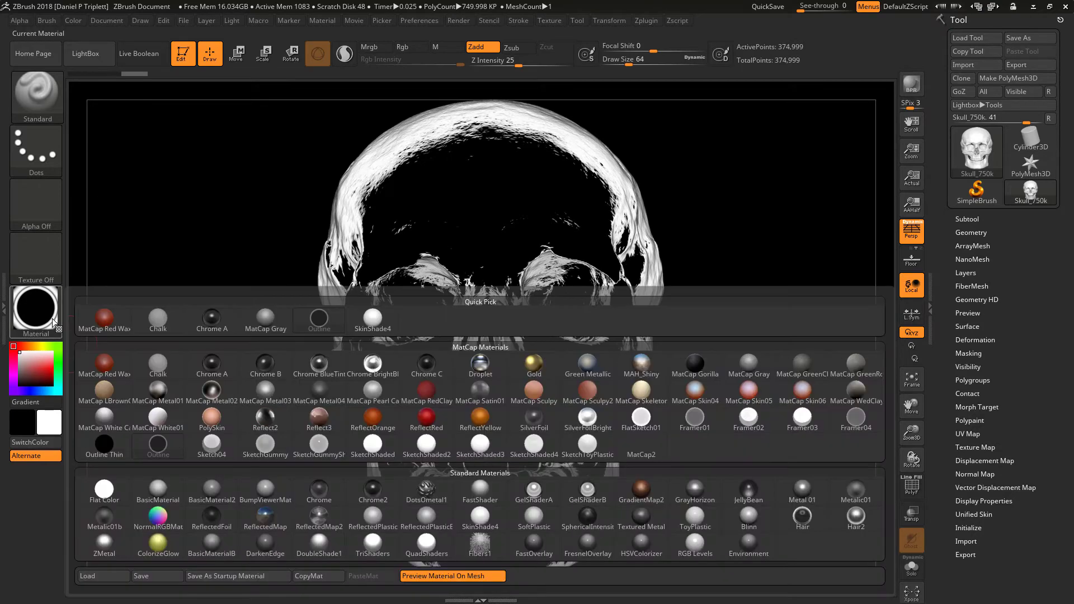
left_click(109, 445)
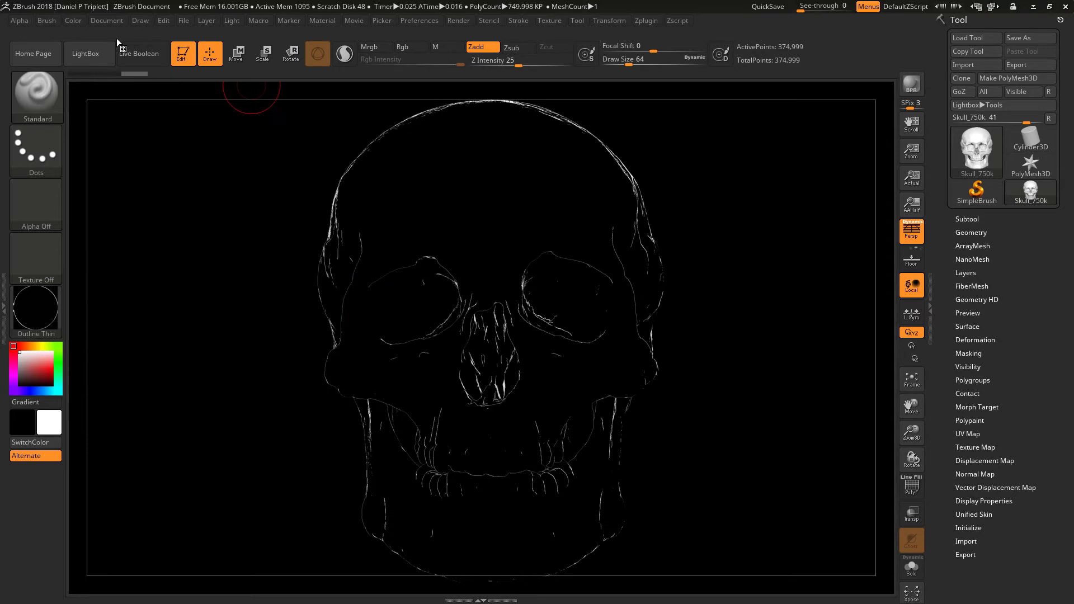
left_click(106, 21)
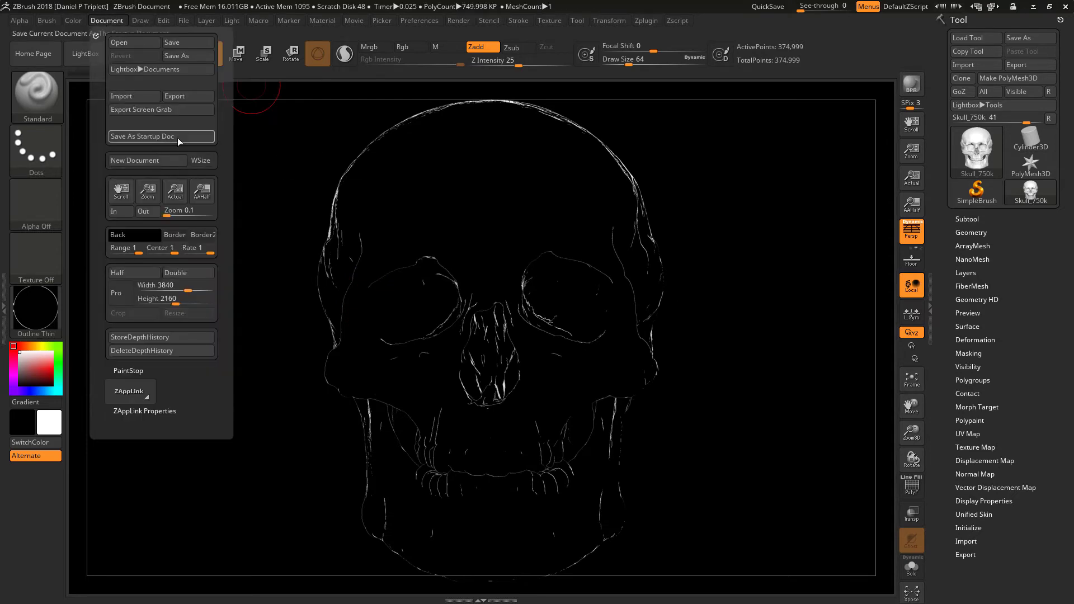
left_click(186, 97)
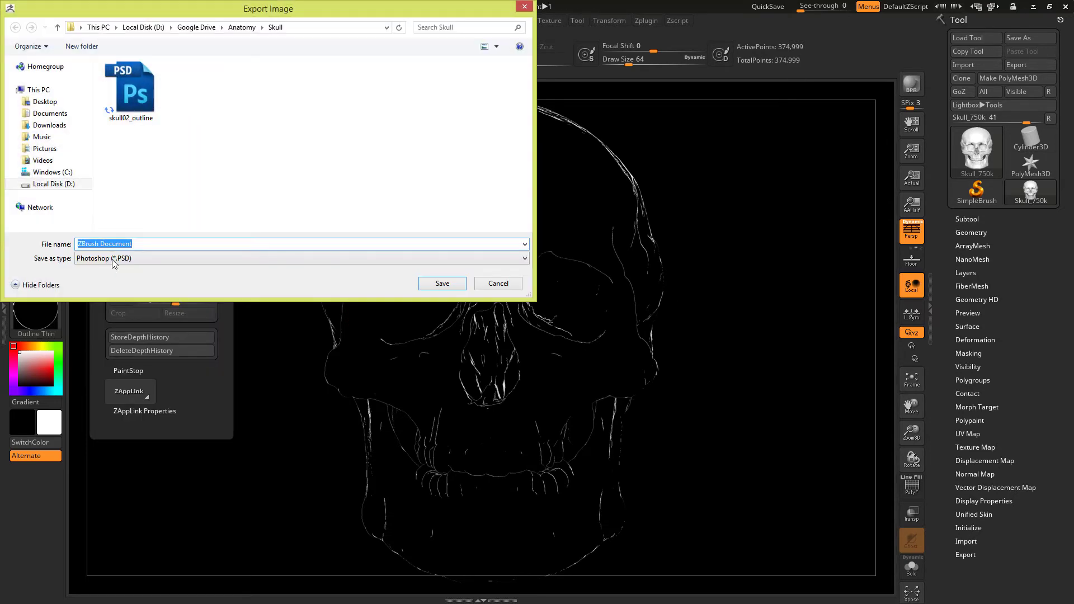
left_click(154, 112)
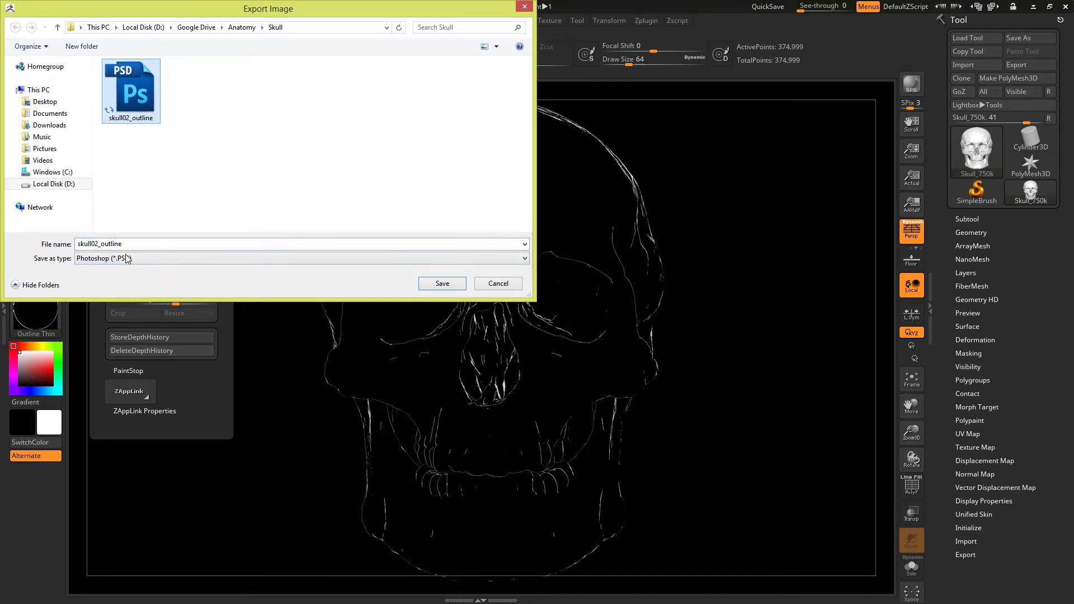
double_click(99, 244)
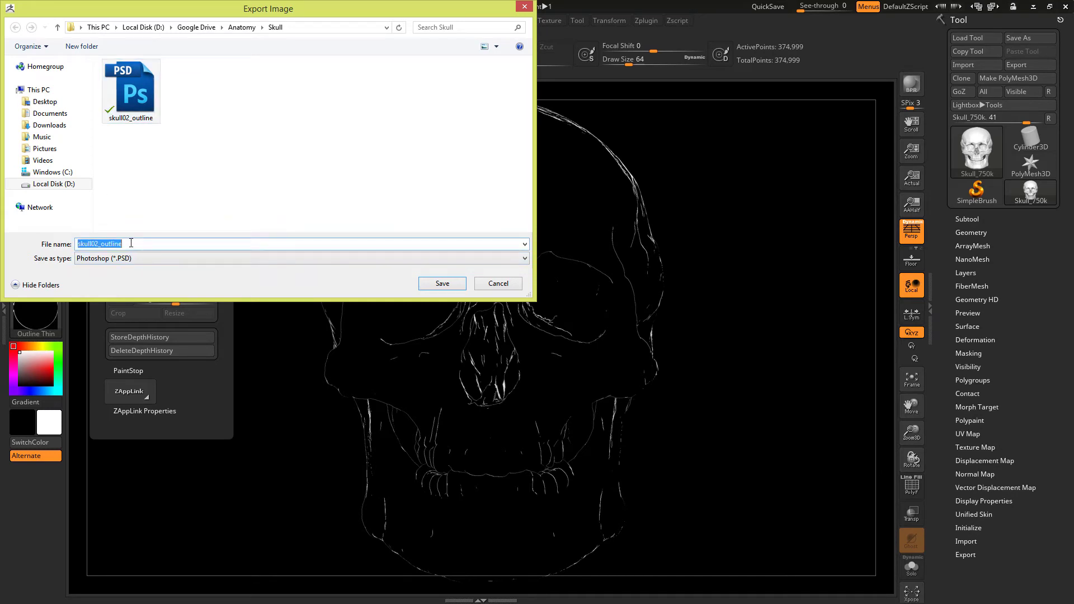
left_click(127, 247)
type("Thin")
key("Return")
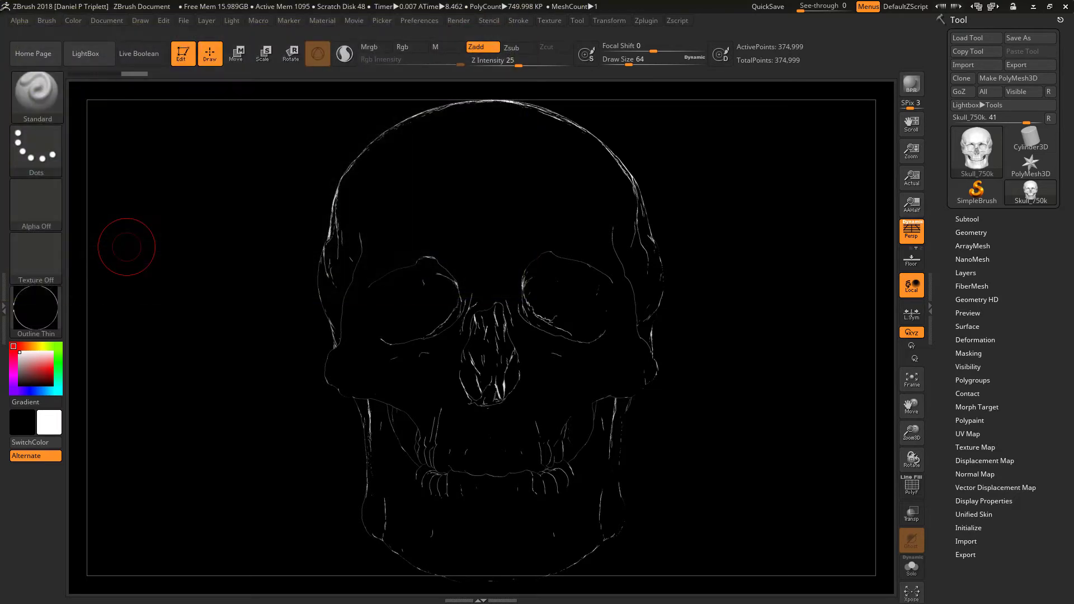
Apply the Sketch04 material to the skull and export the image as a PSD file named skull02_sketc
left_click(35, 309)
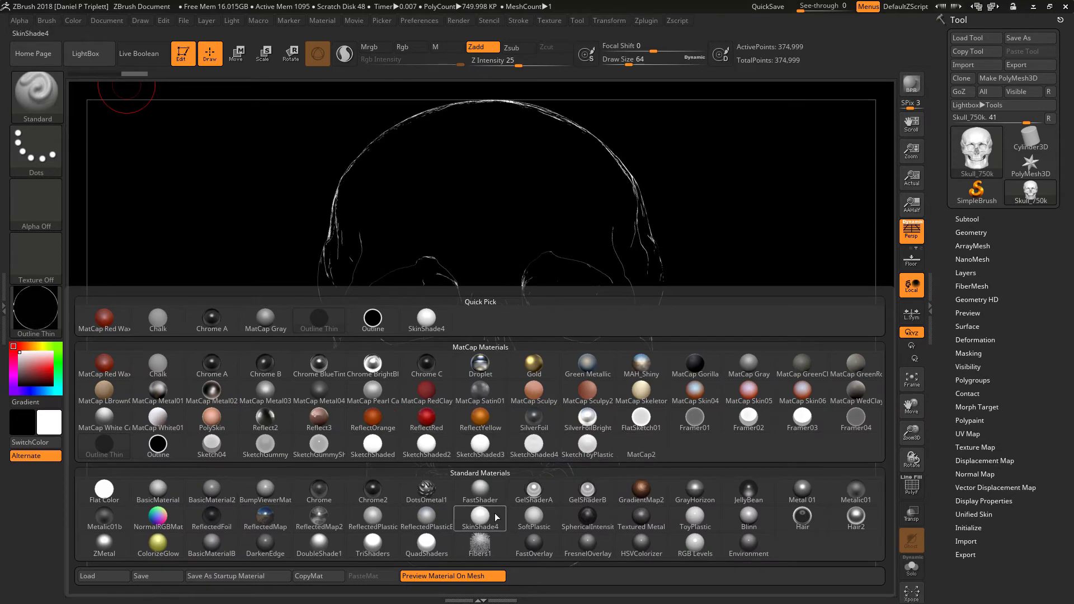
left_click(213, 445)
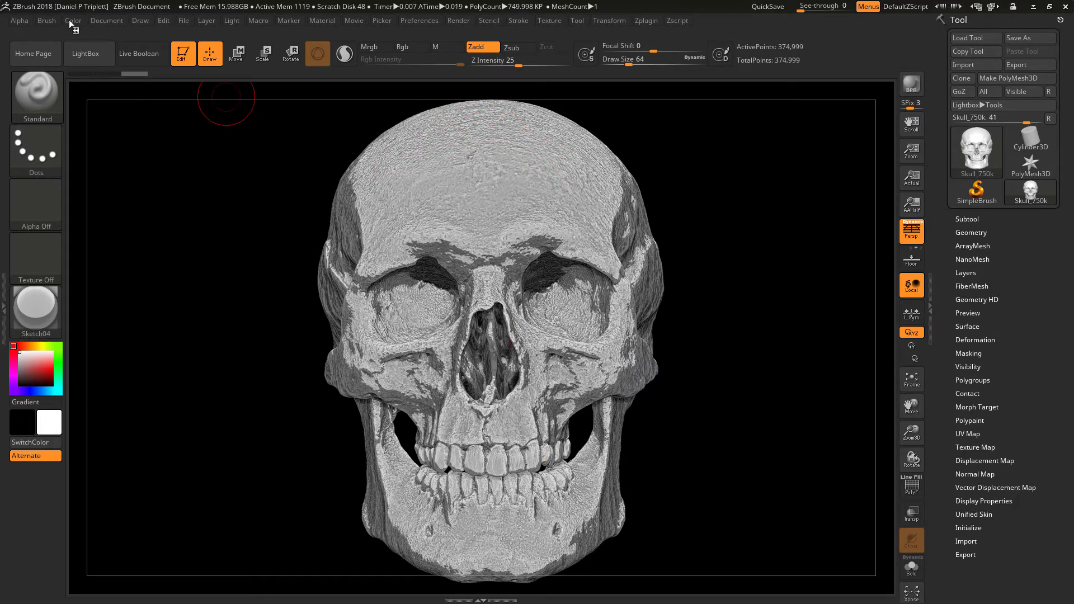
left_click(104, 22)
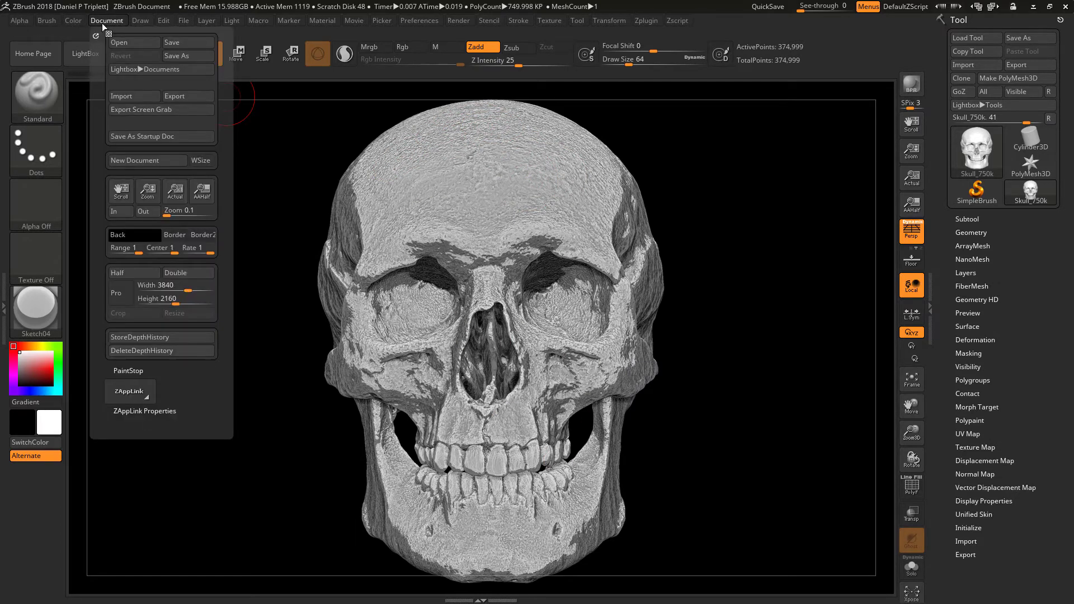
left_click(171, 96)
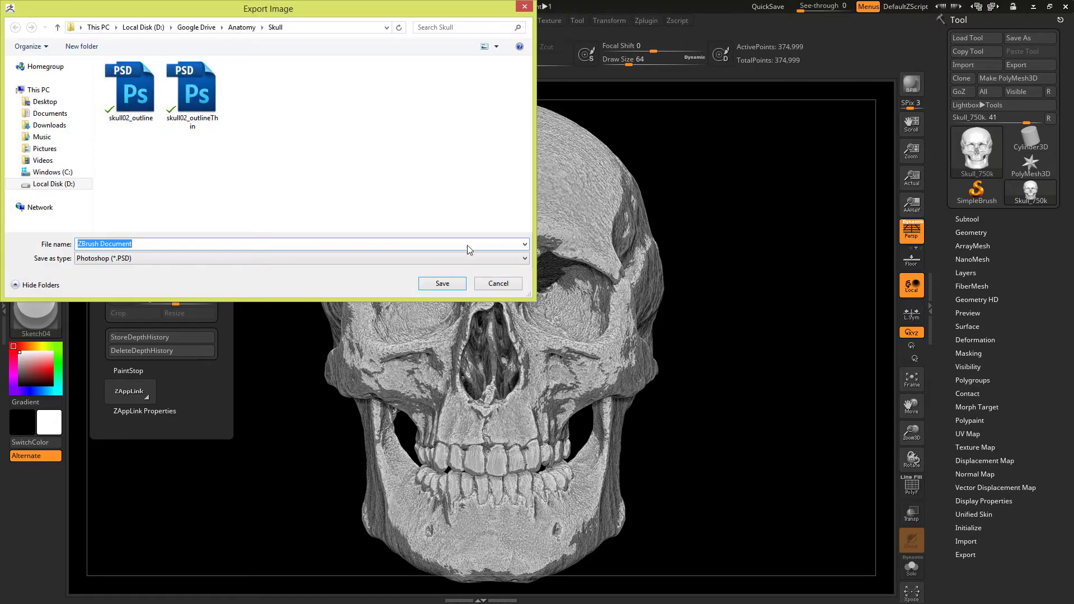
left_click(192, 92)
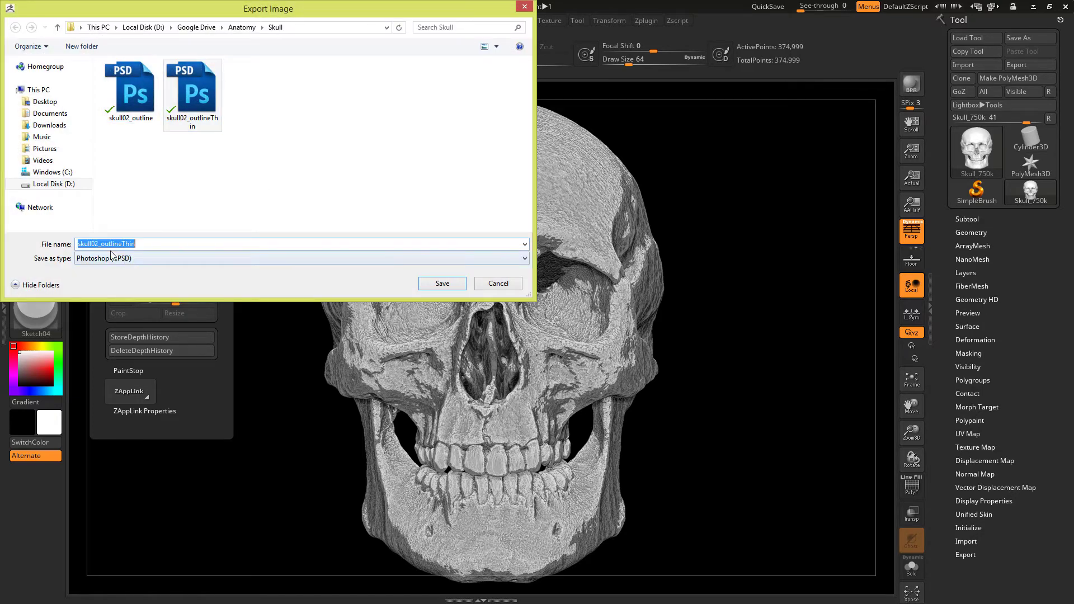
left_click_drag(148, 244, 106, 249)
type("sketc")
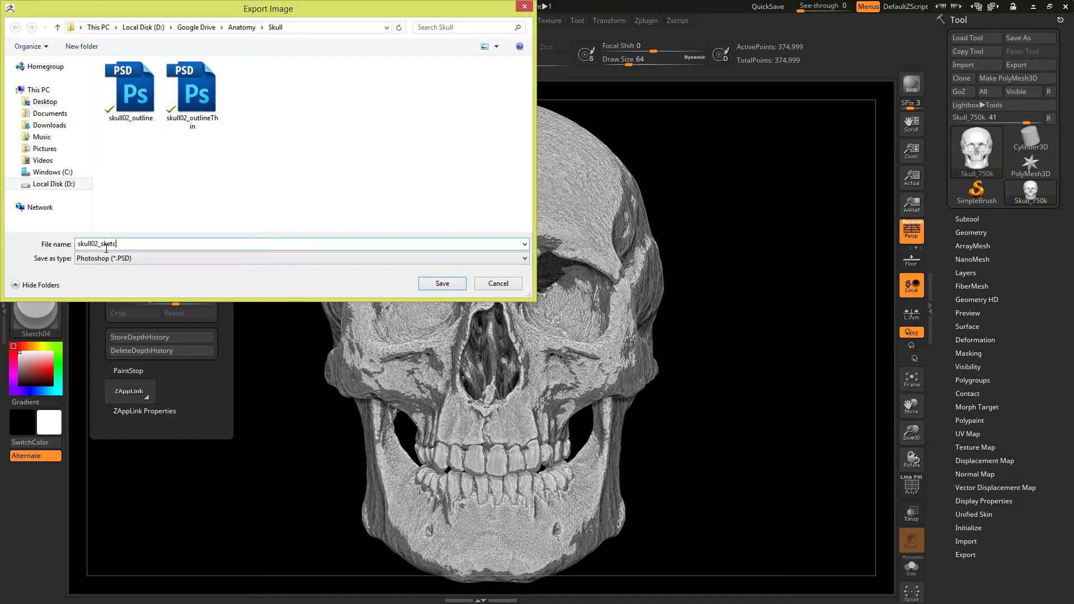
key("Return")
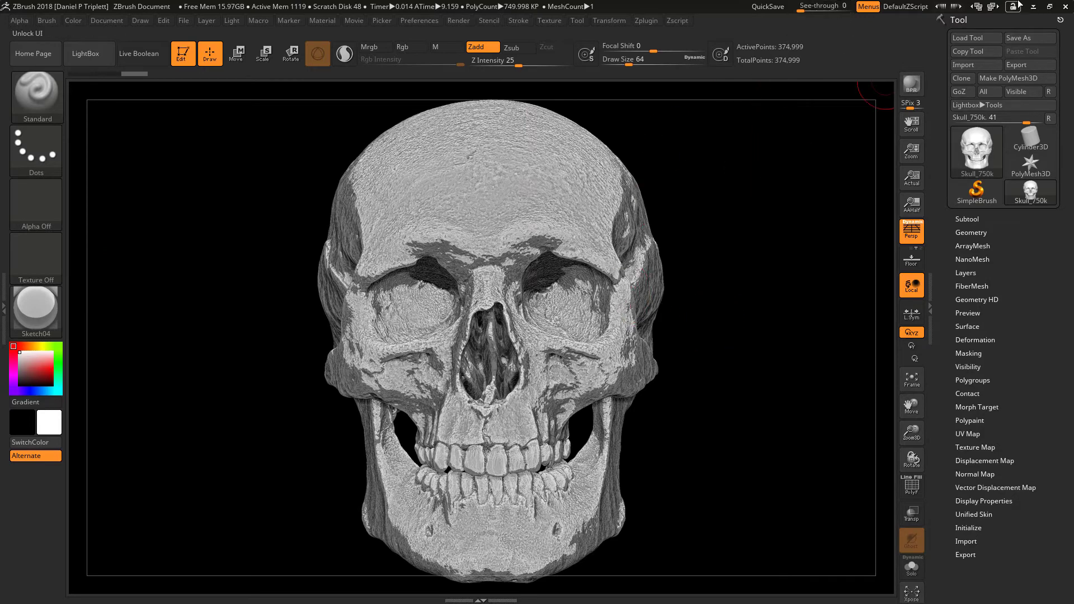
Apply the NormalRGBMat material to the skull and export the image as a PSD file named nskull02_sketch
left_click(30, 312)
left_click(168, 528)
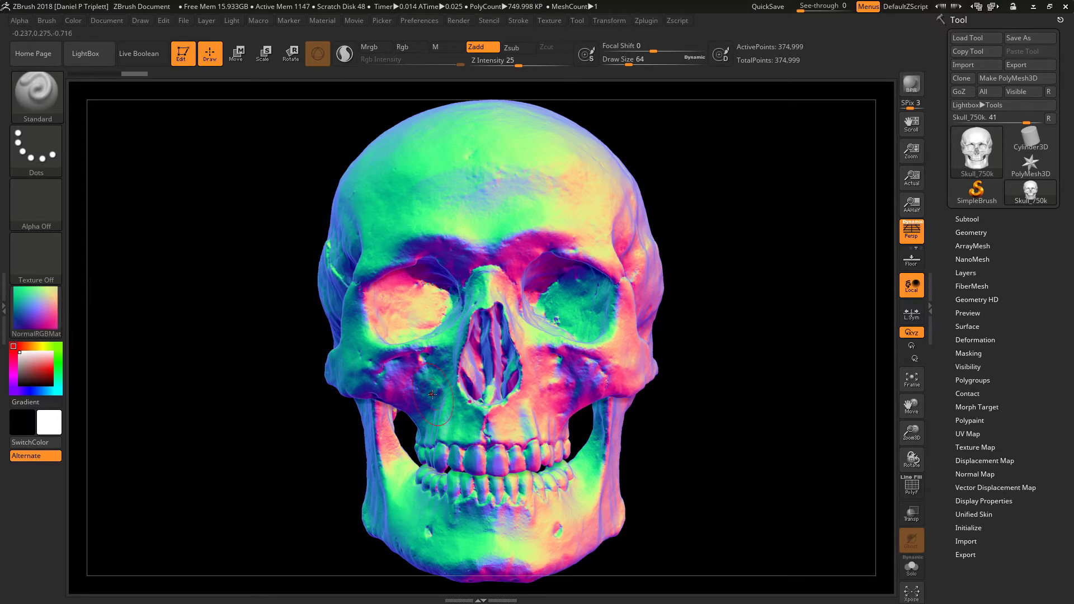
left_click(74, 23)
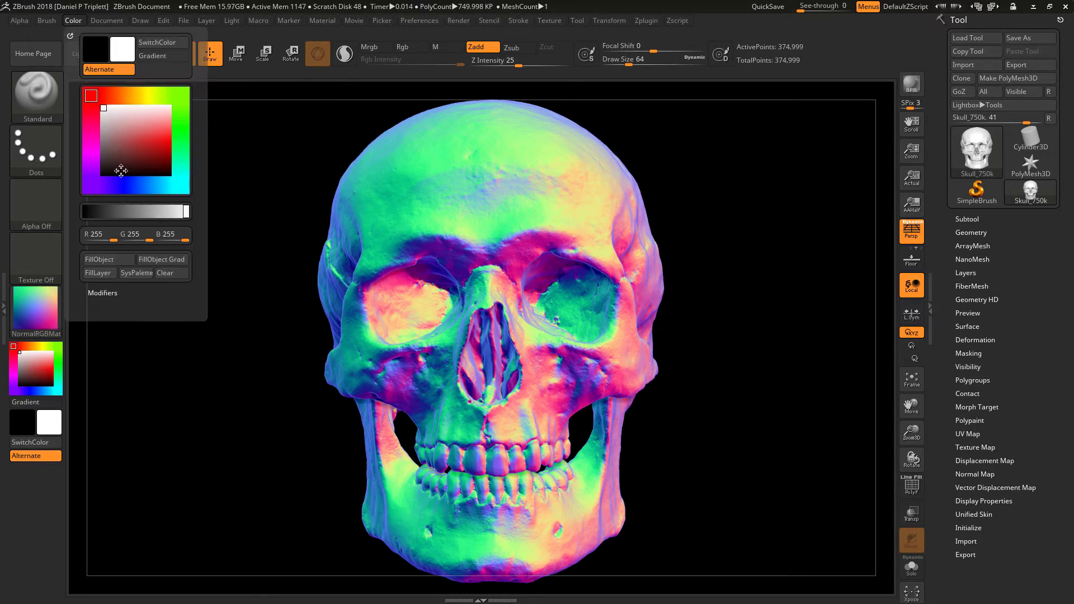
left_click(99, 20)
left_click(168, 95)
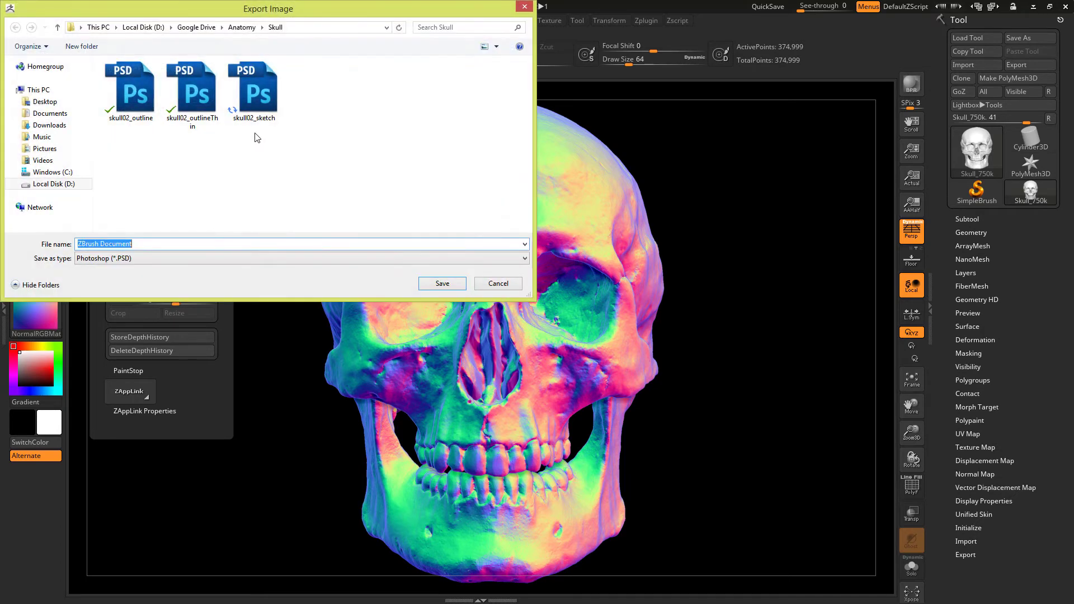
left_click(260, 103)
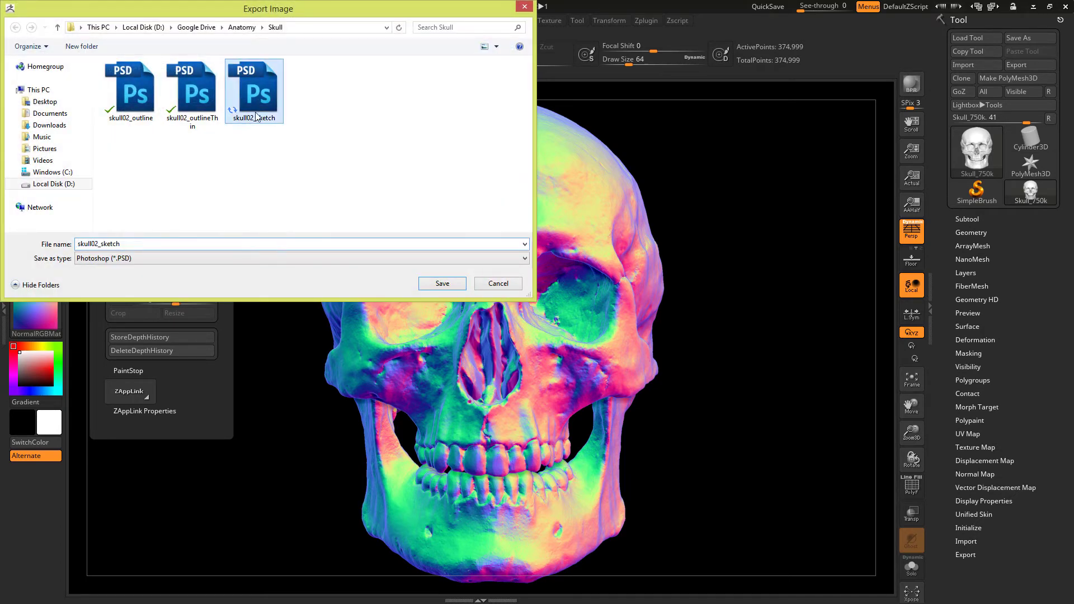
double_click(142, 244)
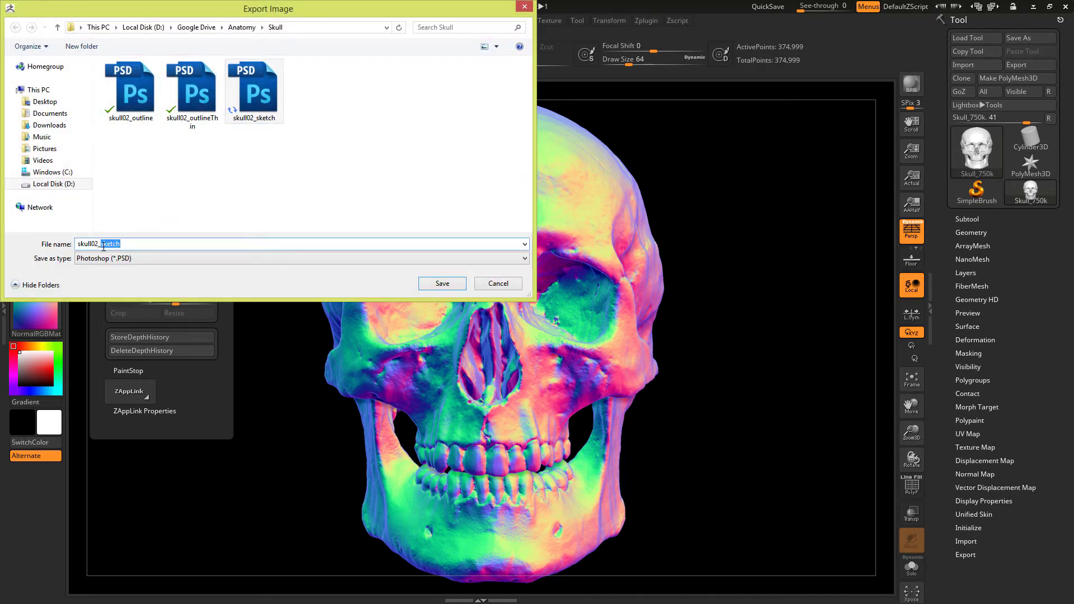
key("Return")
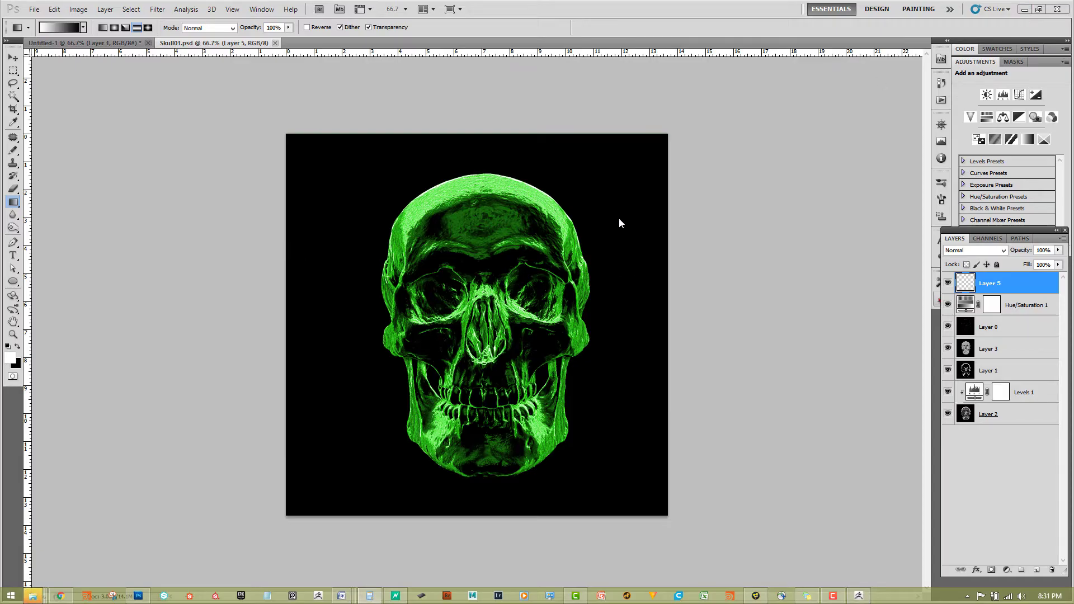
Switch to Photoshop, close the Skull01.psd document and bring up the Open dialog
left_click(273, 43)
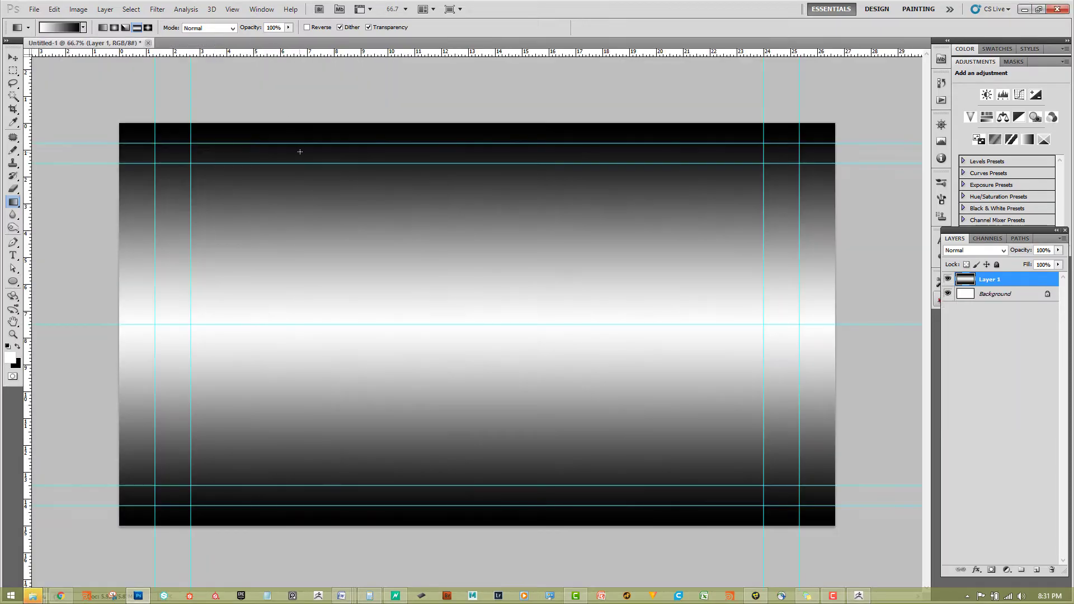
key("ctrl+o")
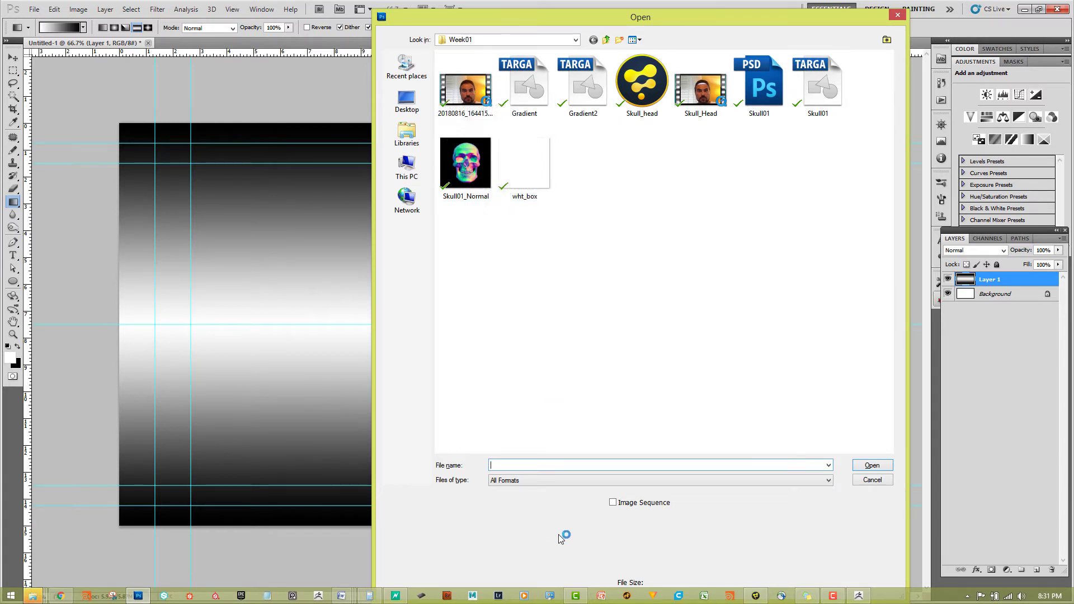
Switch to ZBrush, check the folder path used for the exported skull images, cancel the export and return to Photoshop
left_click(862, 597)
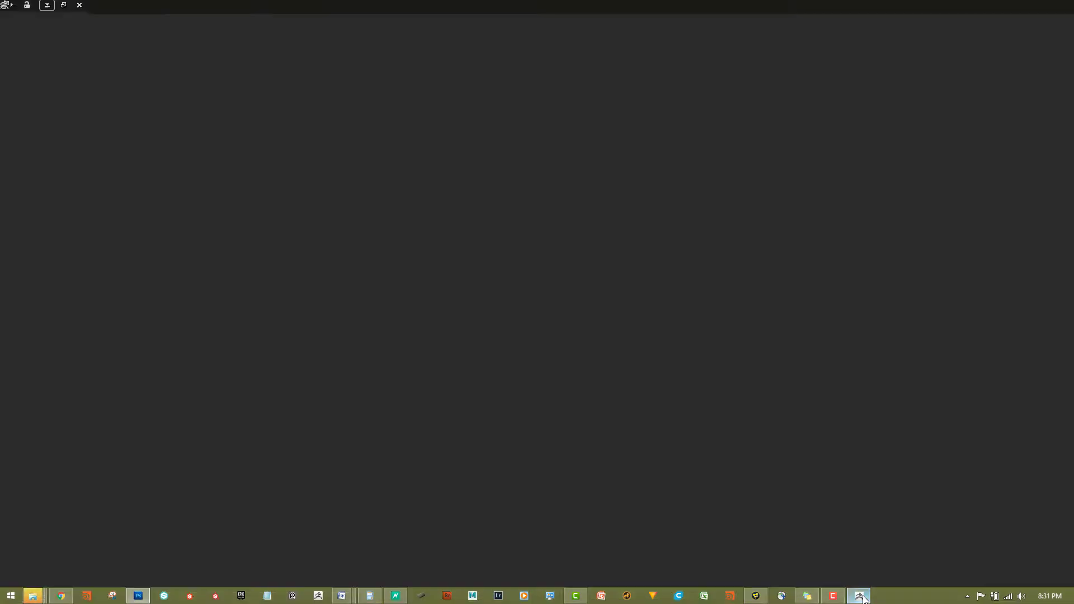
left_click(112, 22)
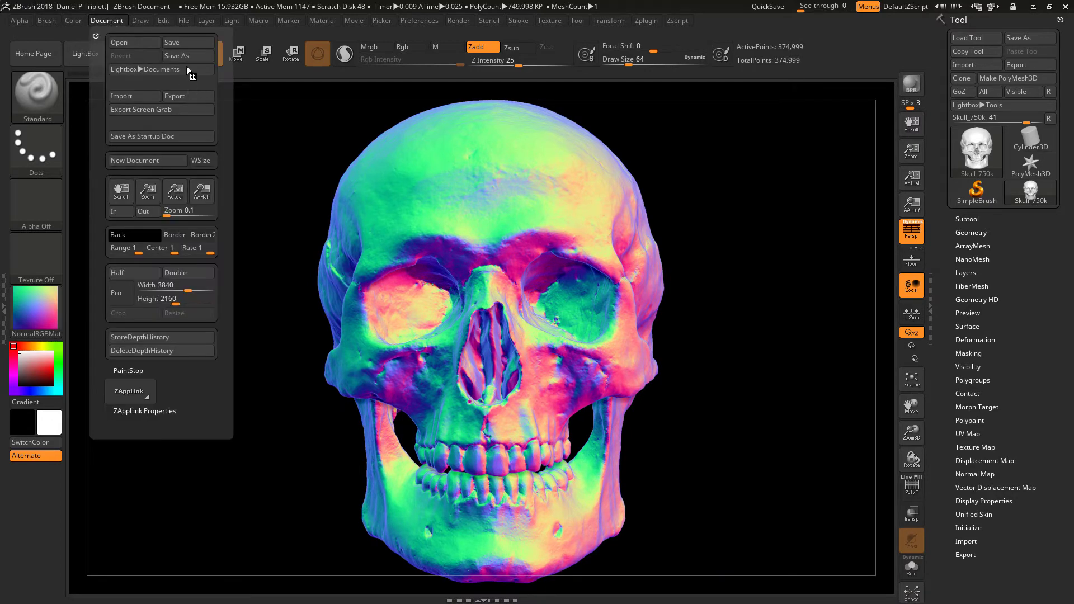
left_click(189, 95)
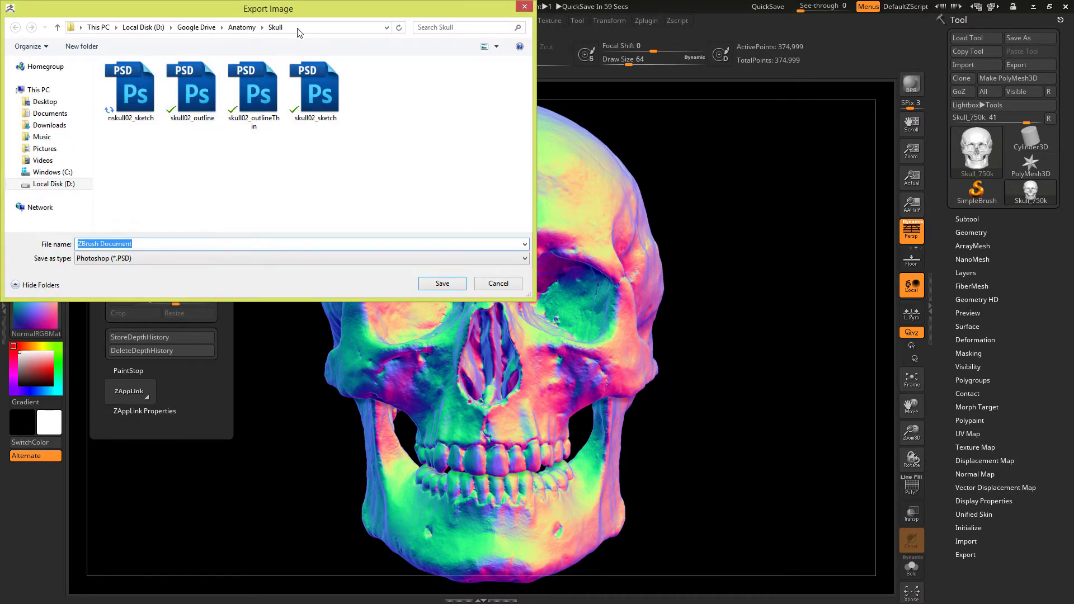
left_click(385, 167)
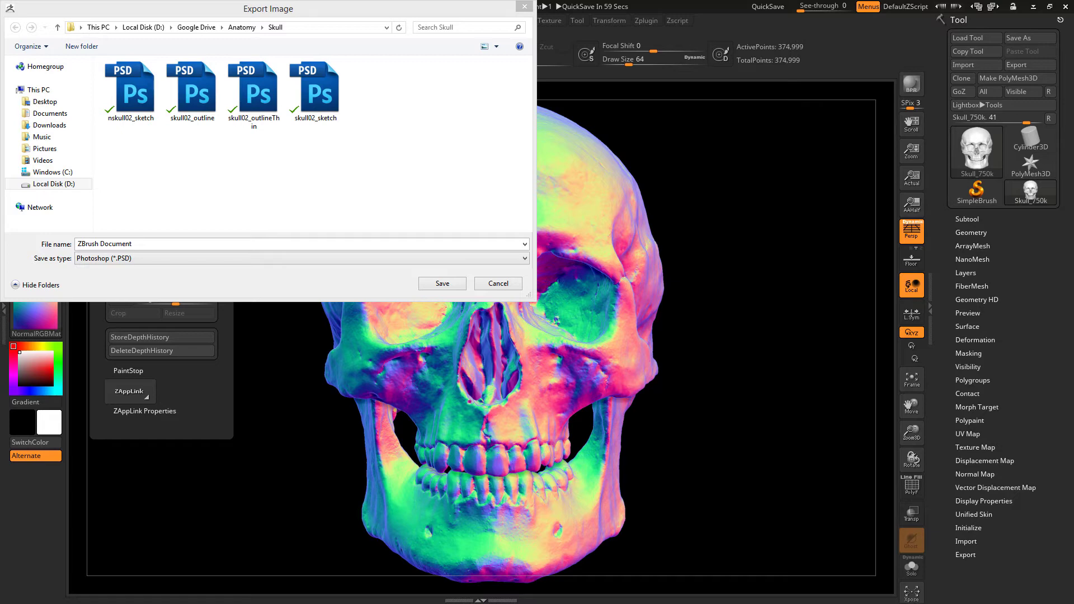
left_click(498, 283)
key("alt+Tab")
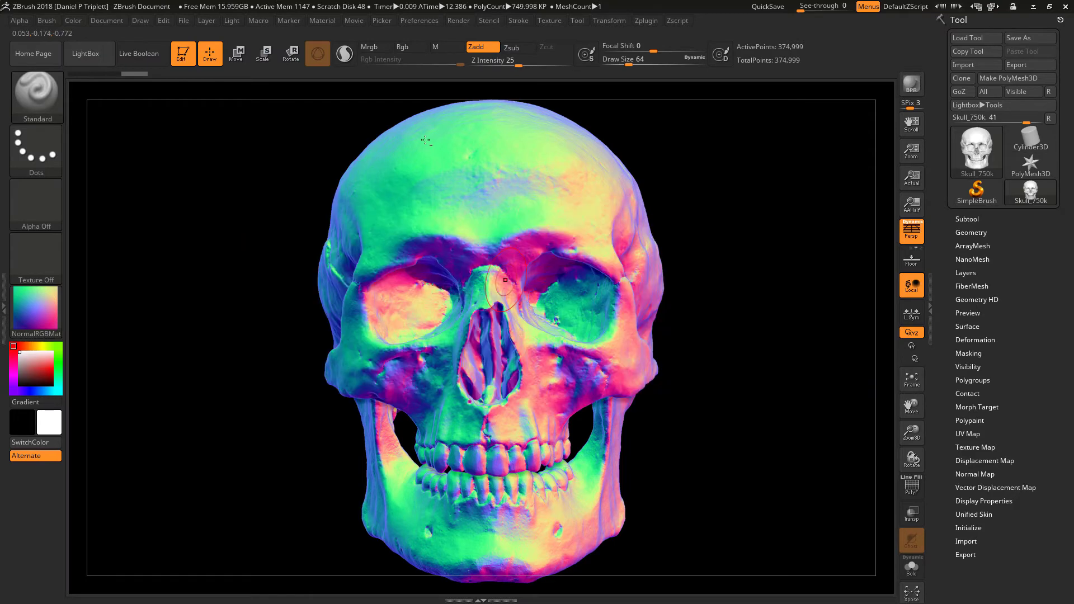
key("alt+Tab")
key("alt+Tab")
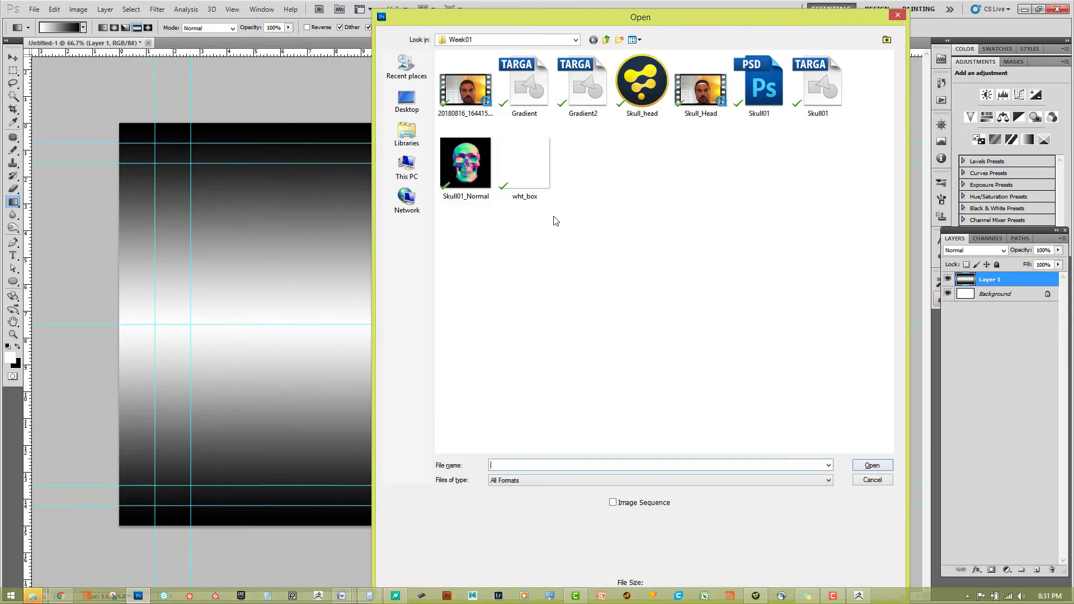
Browse in the Open dialog to the Skull folder inside Google Drive's Anatomy folder on drive D
left_click(607, 39)
left_click(607, 40)
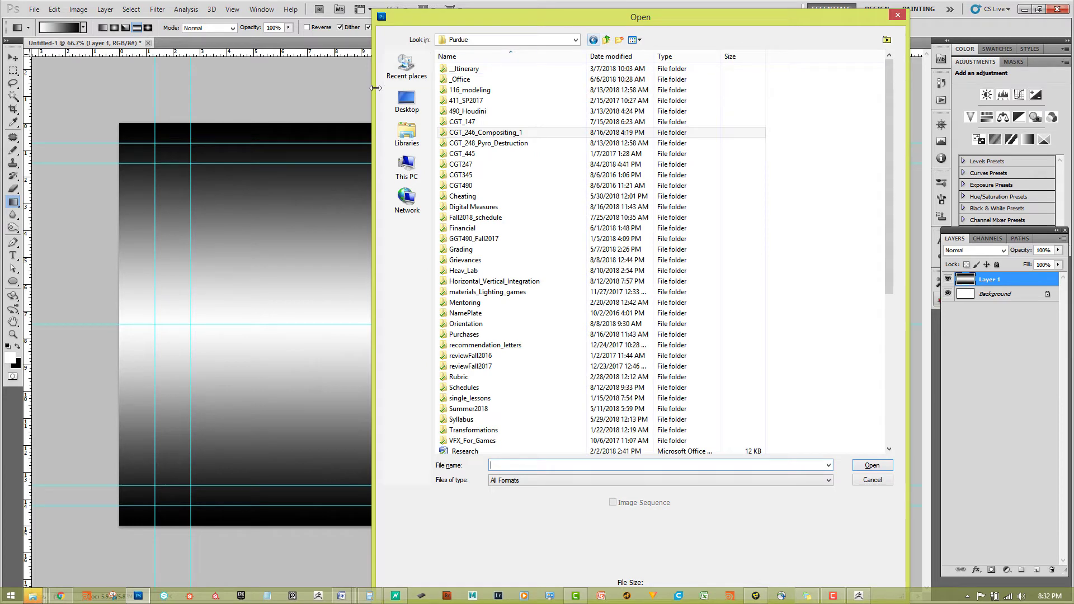
left_click(607, 40)
left_click(610, 42)
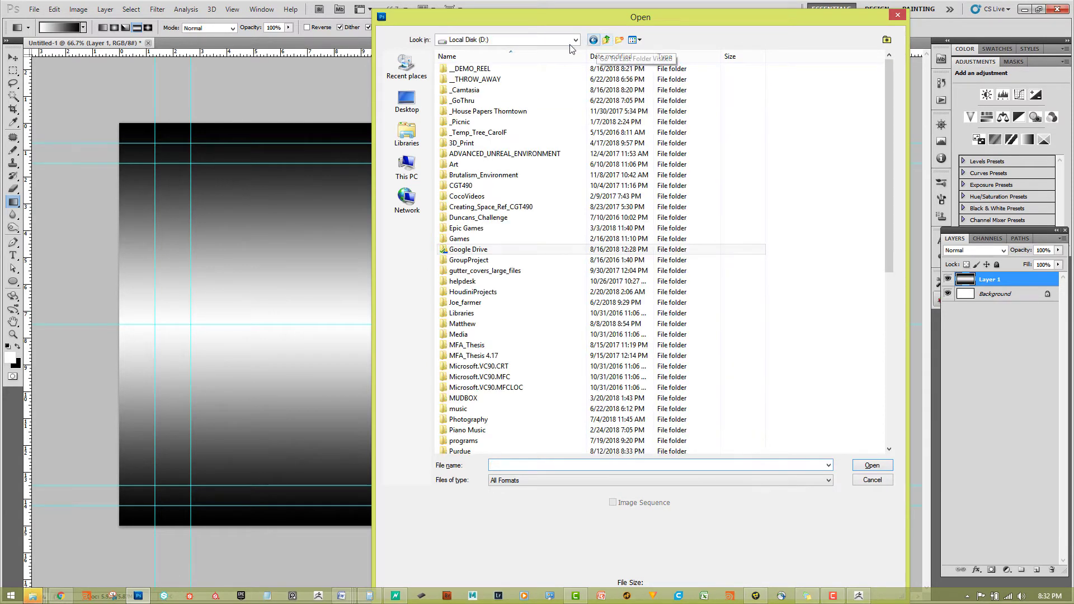
double_click(466, 252)
left_click(463, 164)
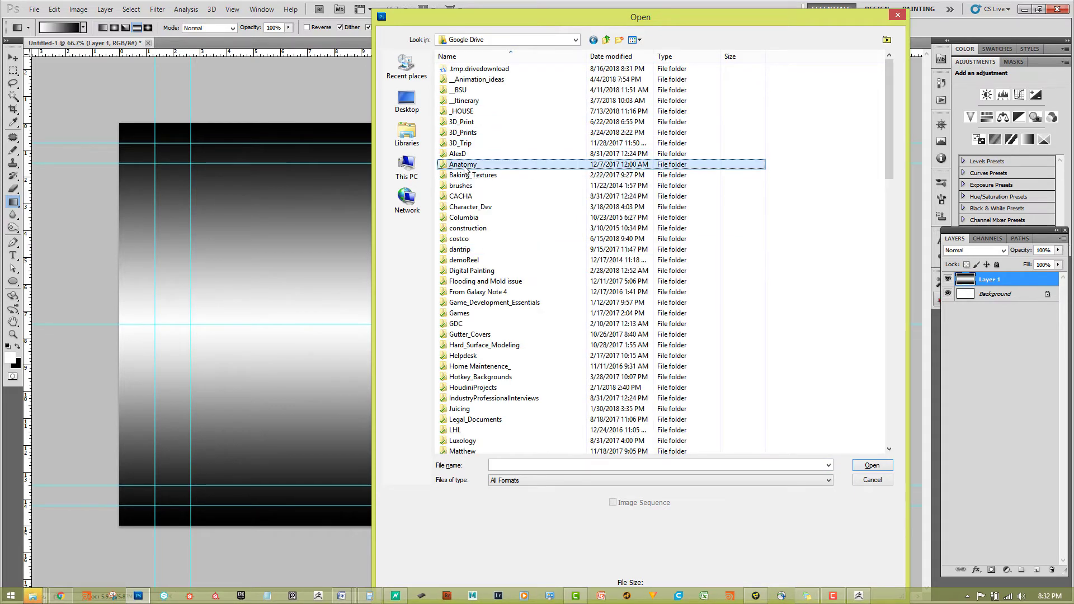
double_click(463, 164)
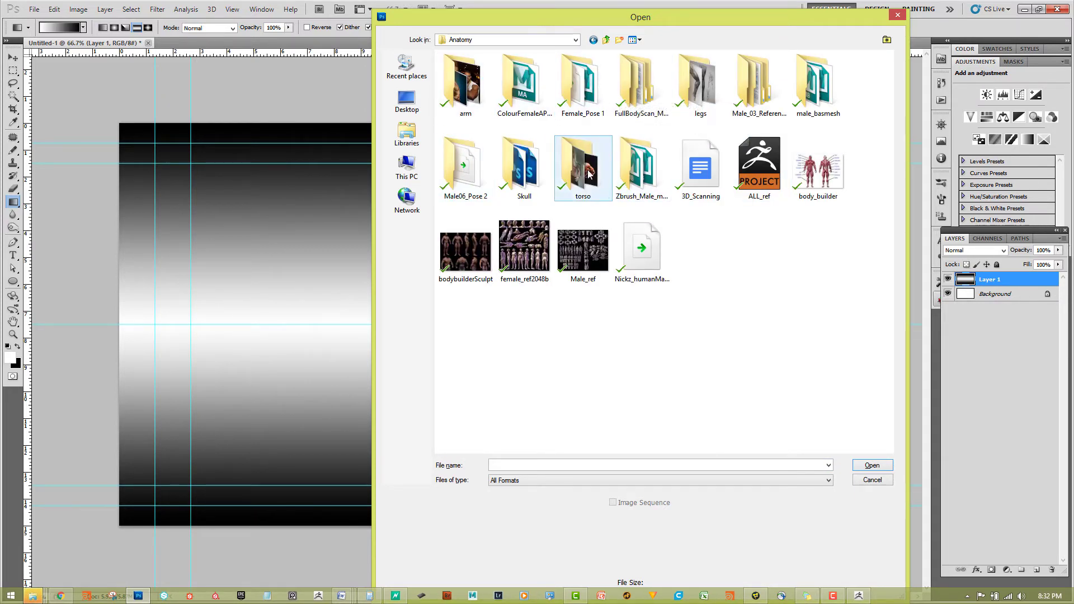
double_click(521, 166)
Open the four PSD files nskull02_sketch, skull02_outline, skull02_outlineThin and skull02_sketch together, leaving out the Skull_750k and Skull_Ten24 files
left_click_drag(841, 192, 616, 56)
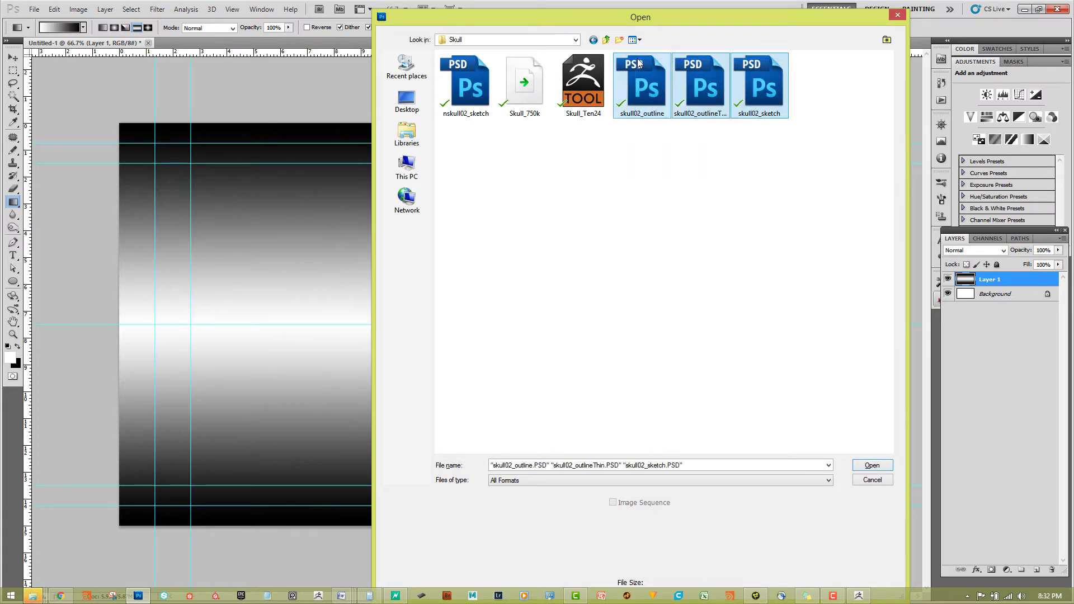
key("ctrl+a")
left_click(524, 84, "ctrl")
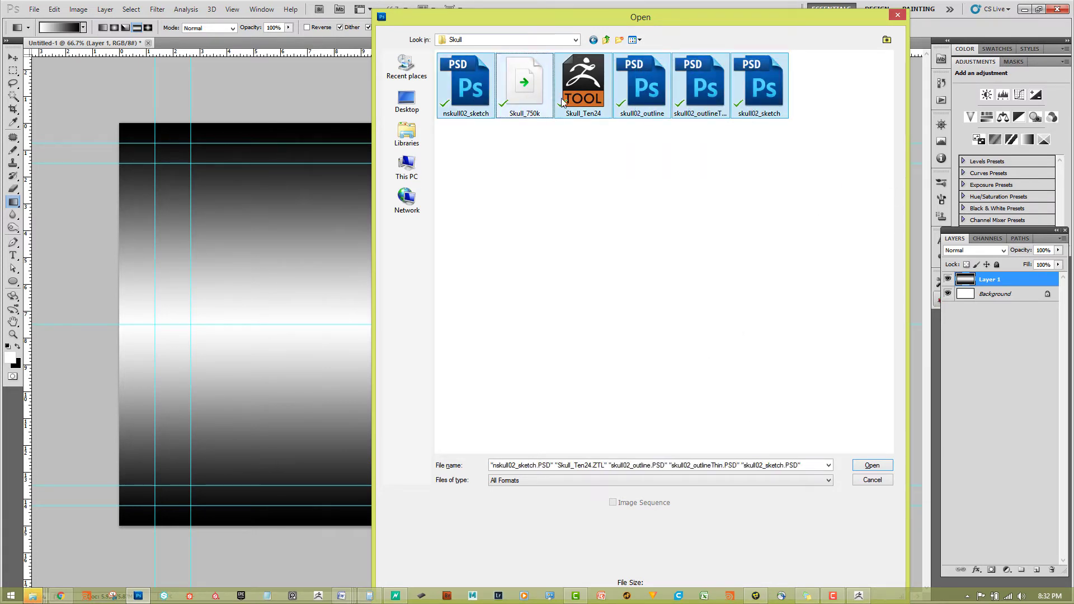
left_click(583, 84, "ctrl")
left_click(874, 467)
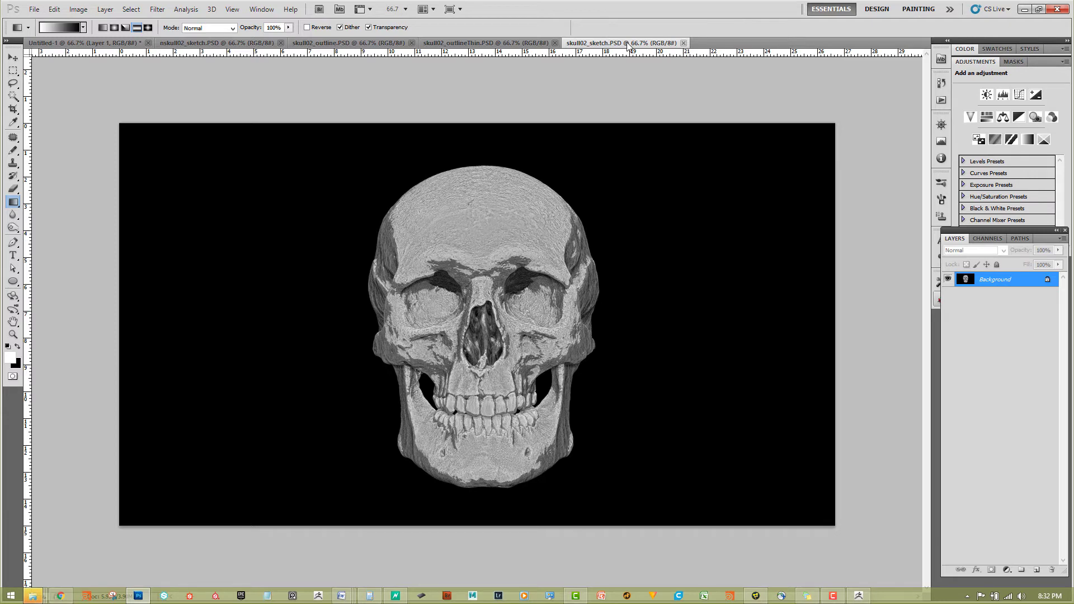
Undock the four skull images into separate floating windows, keeping skull02_outline.PSD in front of the gradient document
key("ctrl+w")
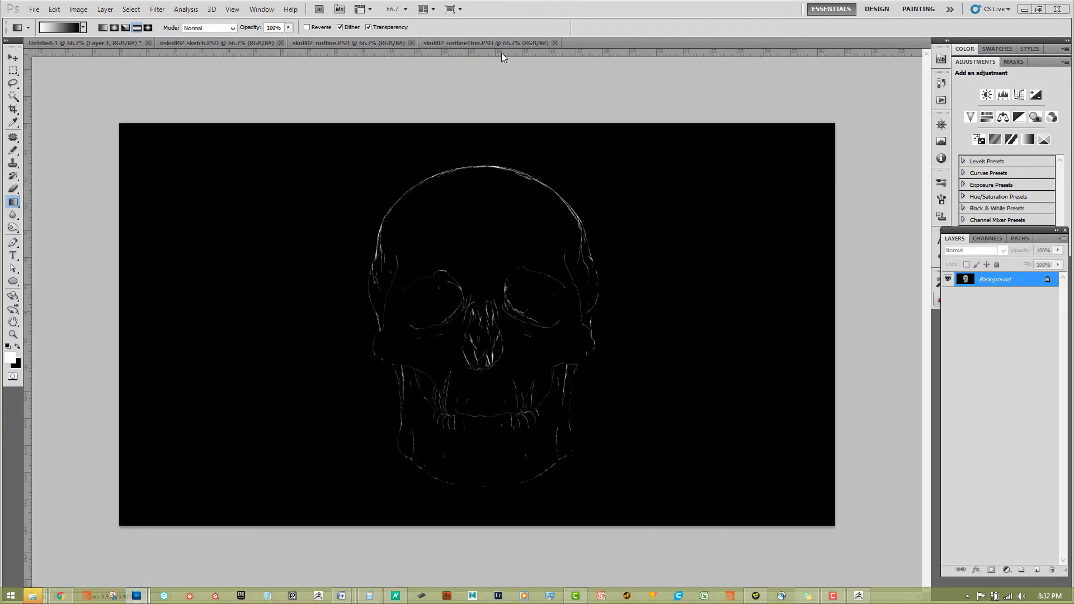
key("ctrl+w")
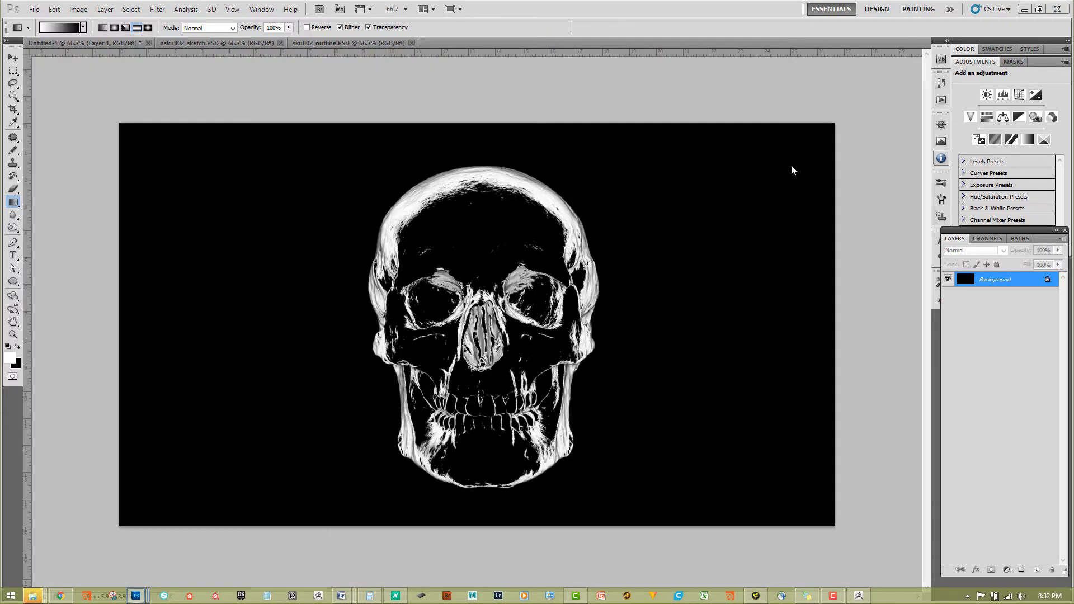
key("ctrl+w")
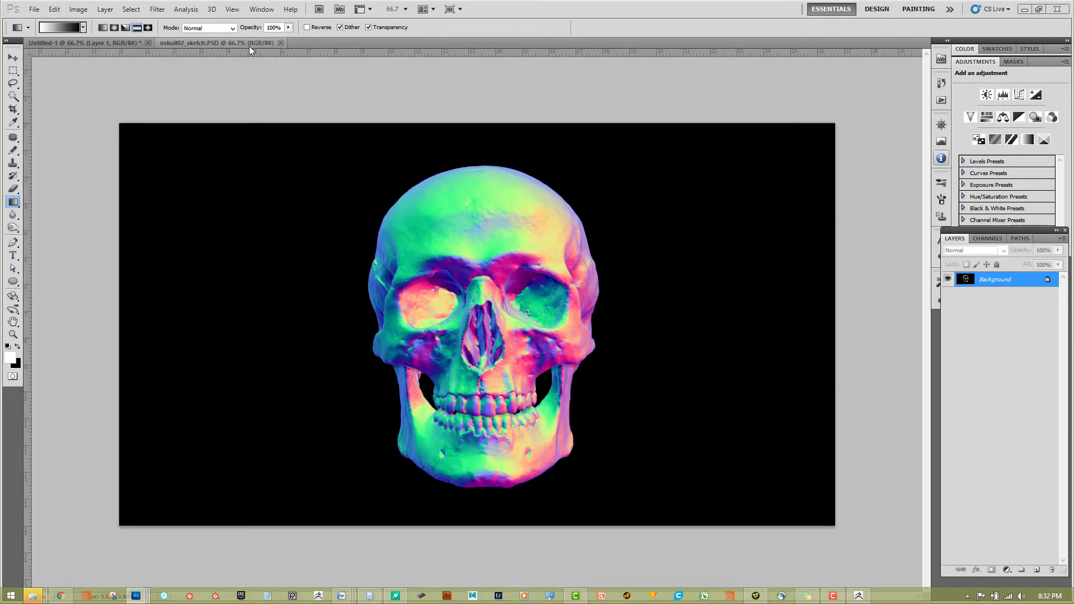
left_click(281, 43)
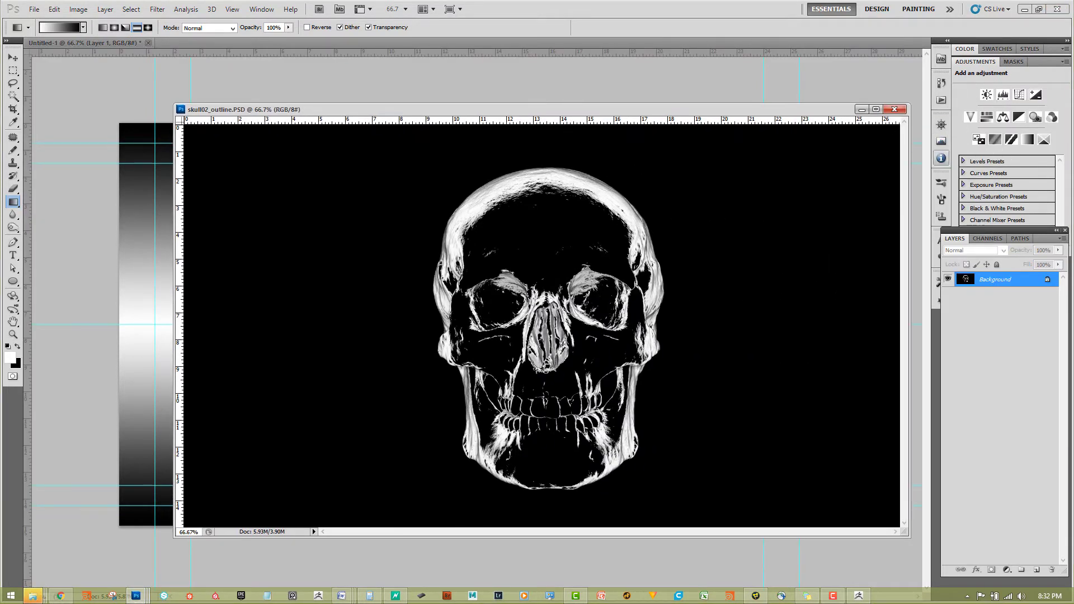
left_click_drag(1073, 193, 1073, 157)
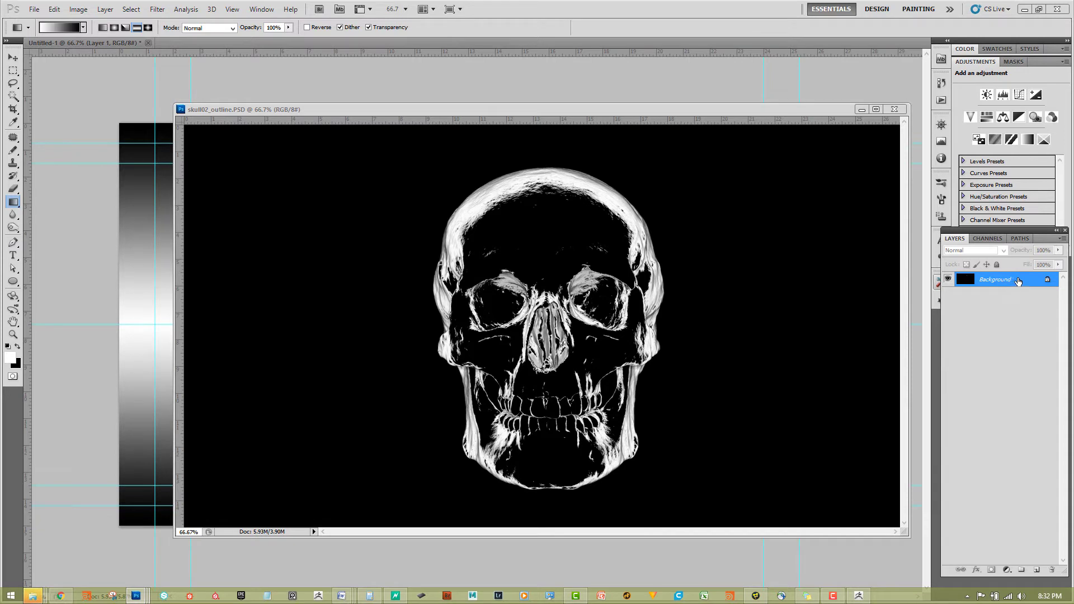
Copy the thin-outline skull layer into skull02_outline.PSD and set its blend mode to Linear Dodge (Add)
left_click_drag(1018, 281, 585, 295)
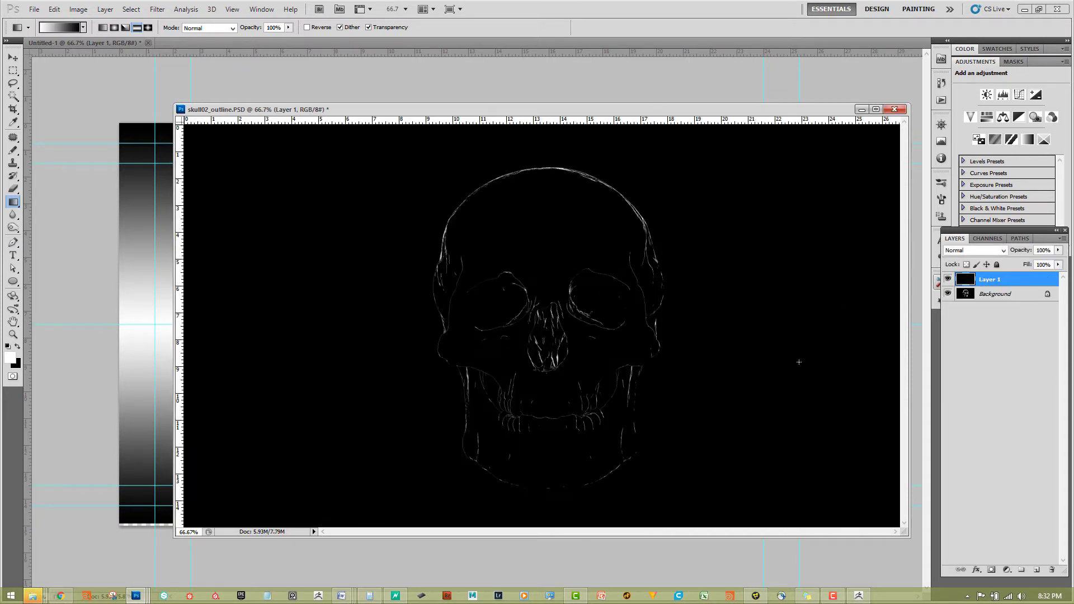
left_click(968, 251)
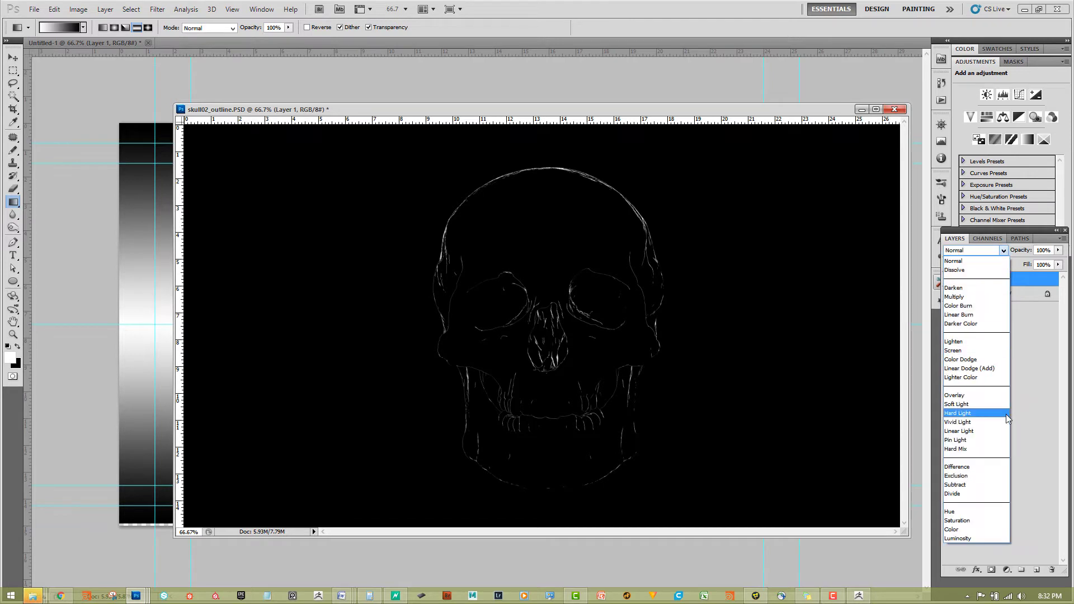
left_click(981, 368)
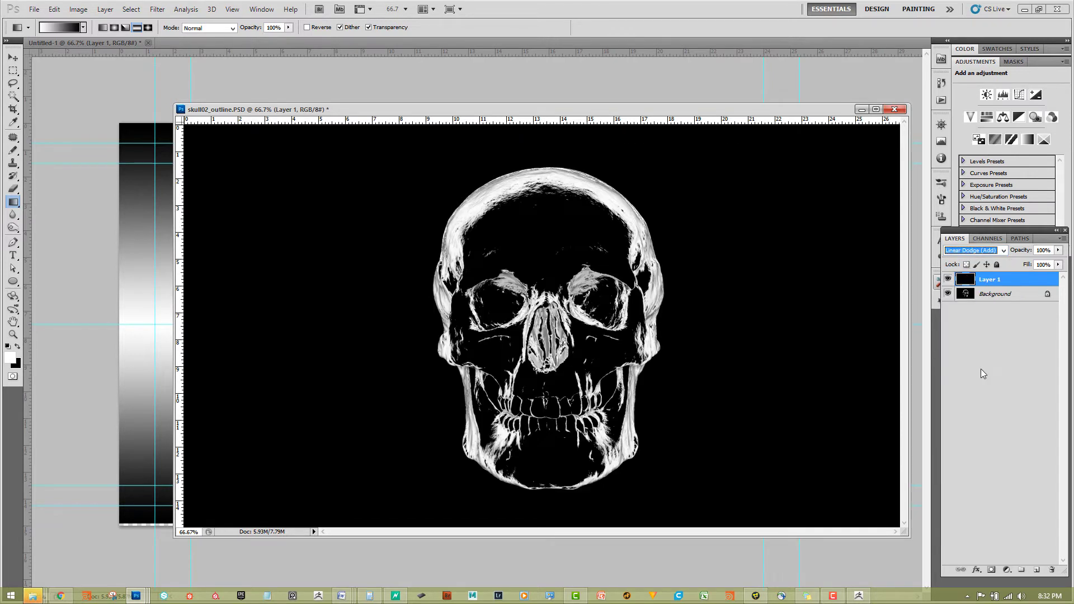
Toggle the visibility of the thin-outline layer repeatedly to compare the skull with and without it
left_click(948, 280)
left_click(948, 280)
left_click(948, 279)
left_click(948, 280)
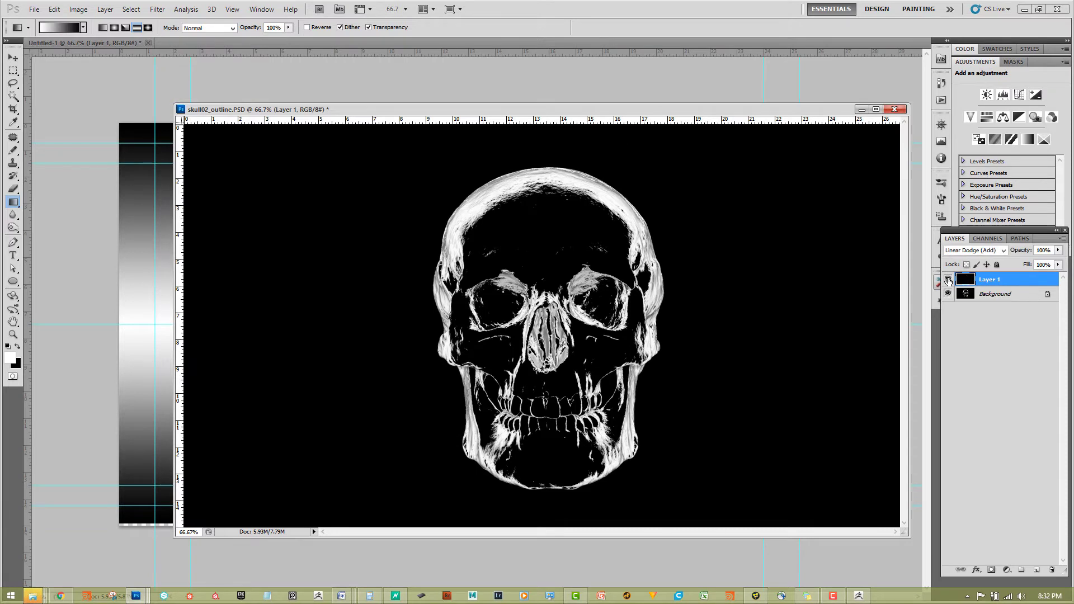
left_click(948, 280)
left_click(948, 280)
Copy the sketch skull layer on top in skull02_outline.PSD and add a Hue/Saturation adjustment layer above it
left_click_drag(1005, 281, 674, 333)
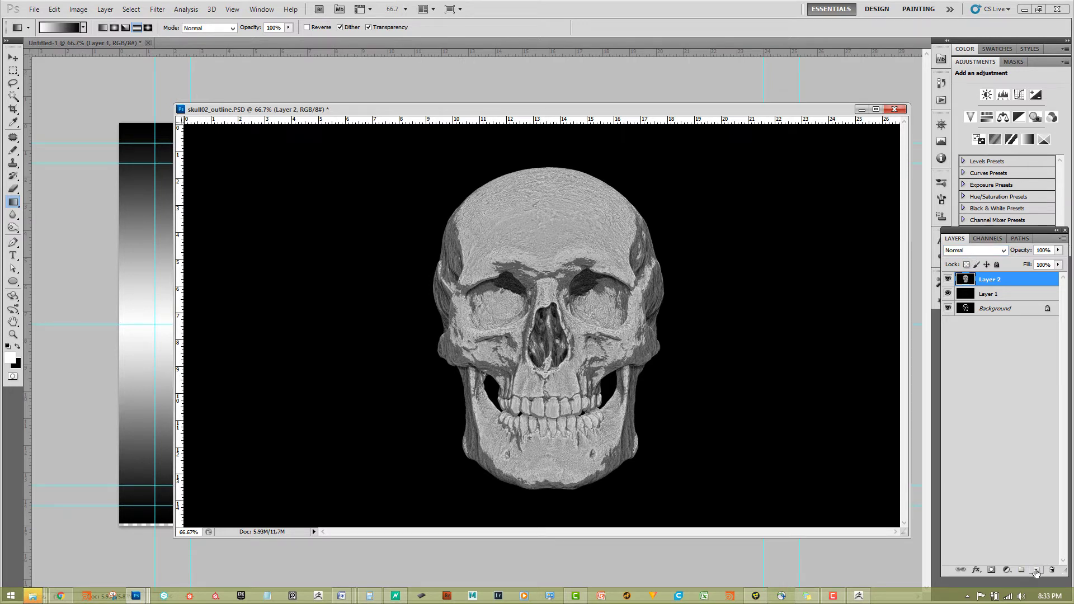
left_click(1007, 570)
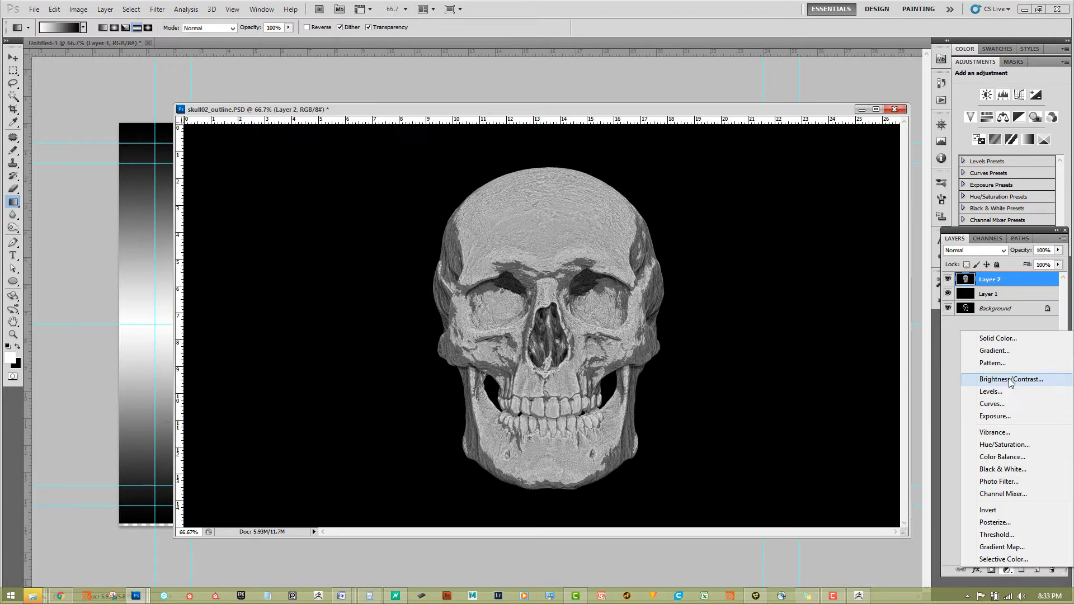
left_click(1014, 446)
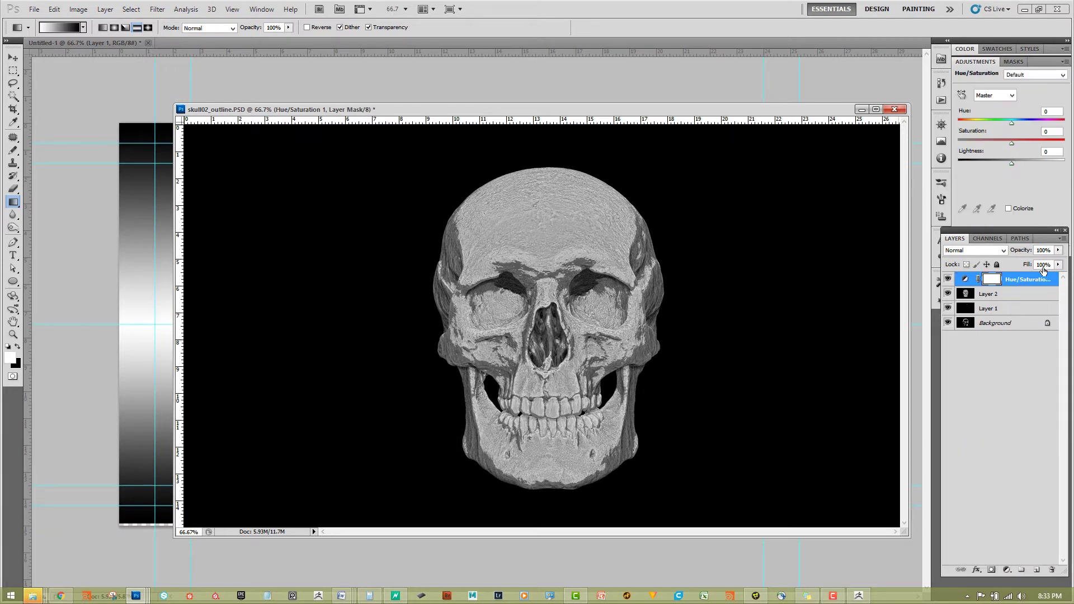
Colorize the skull green with the Hue/Saturation adjustment, using hue 104 and saturation 81
left_click(1009, 208)
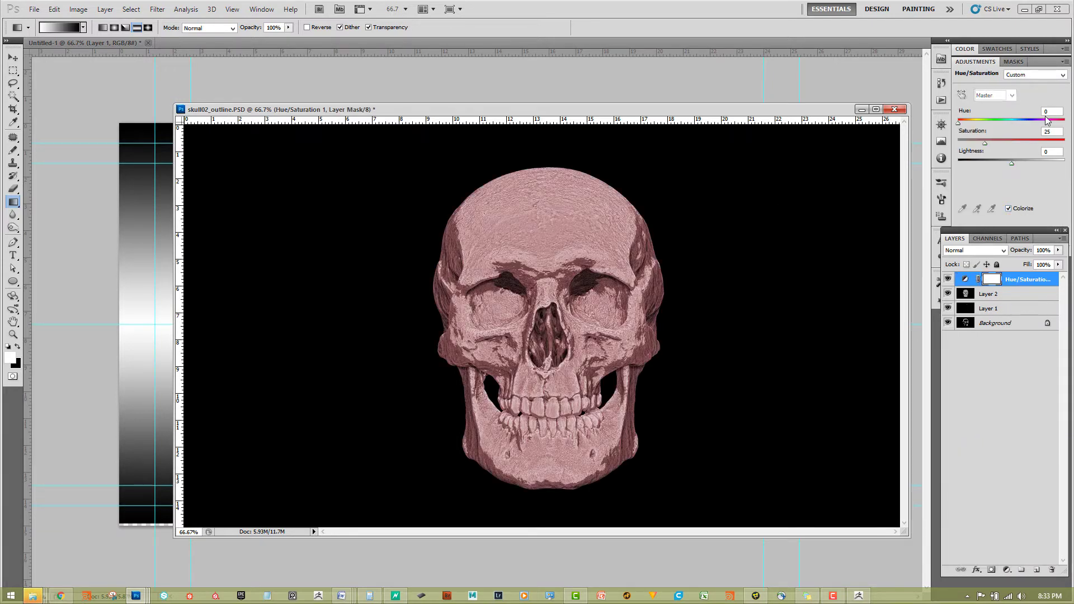
left_click_drag(985, 143, 1044, 143)
left_click_drag(959, 122, 989, 122)
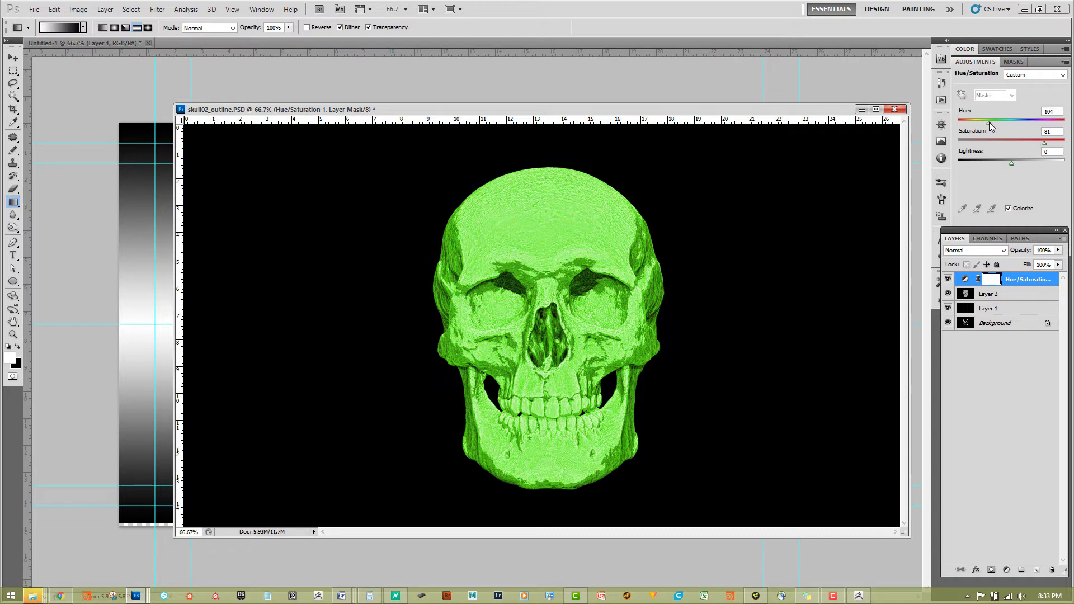
Set the Hue/Saturation adjustment layer's blend mode to Overlay
left_click(964, 253)
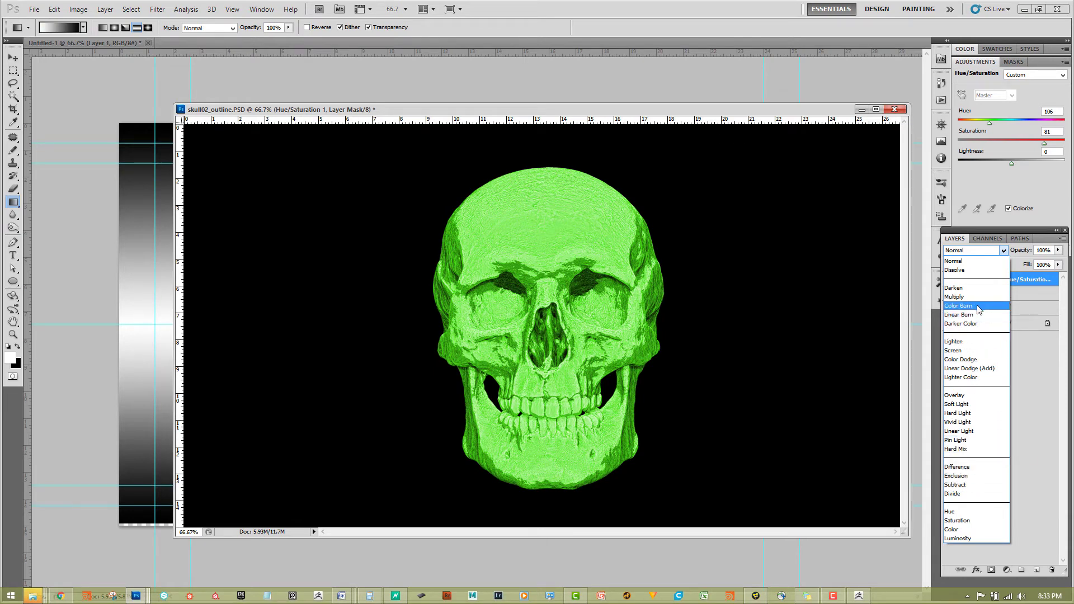
left_click(971, 395)
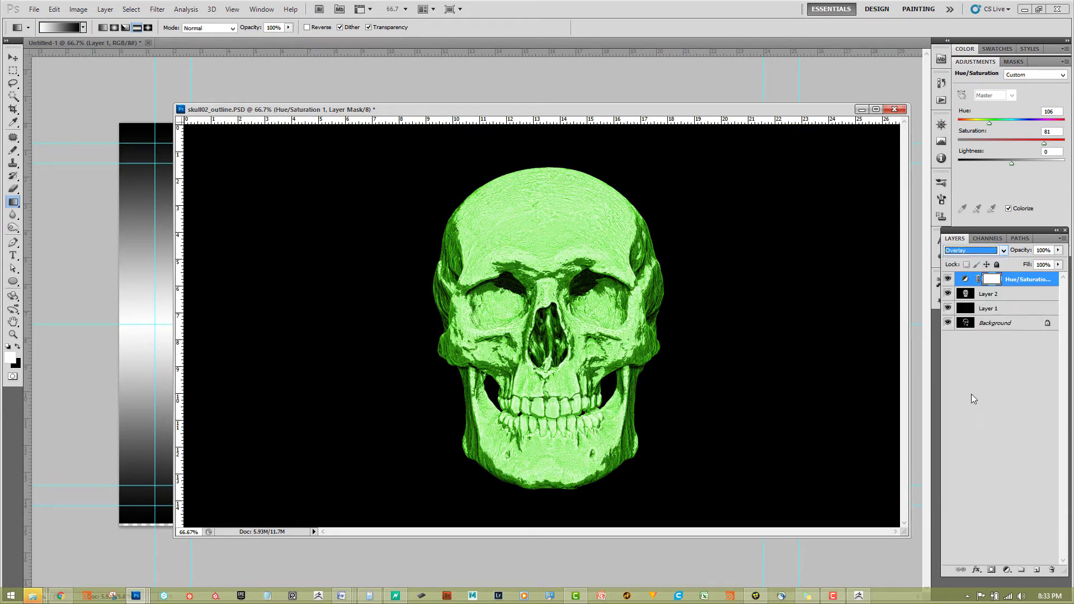
Hide Layer 2 and toggle Layer 1's visibility to compare the green skull with and without the thin outline
left_click(1024, 314)
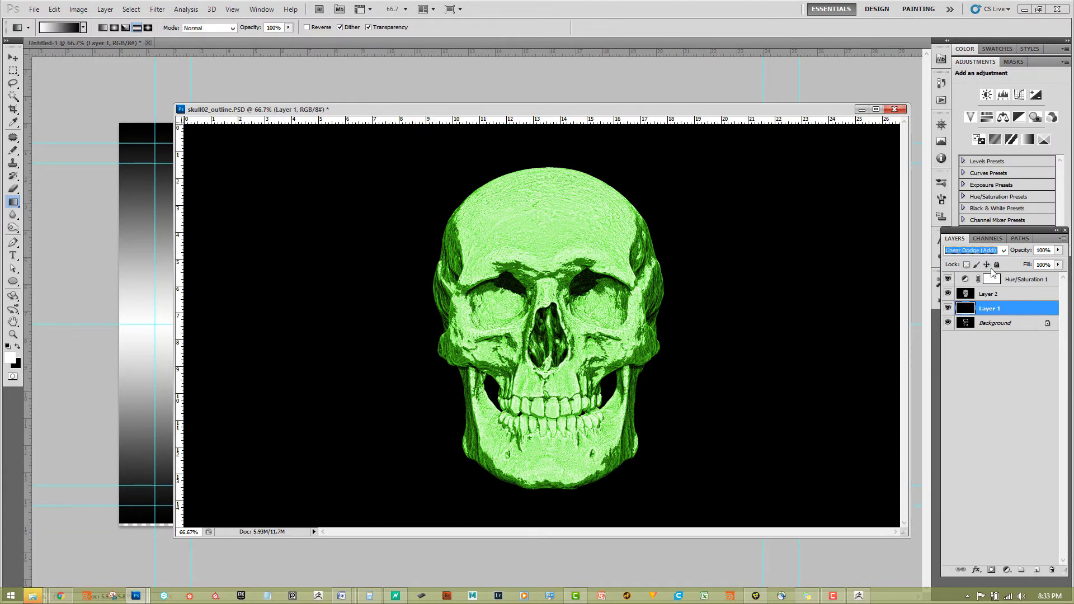
left_click(950, 293)
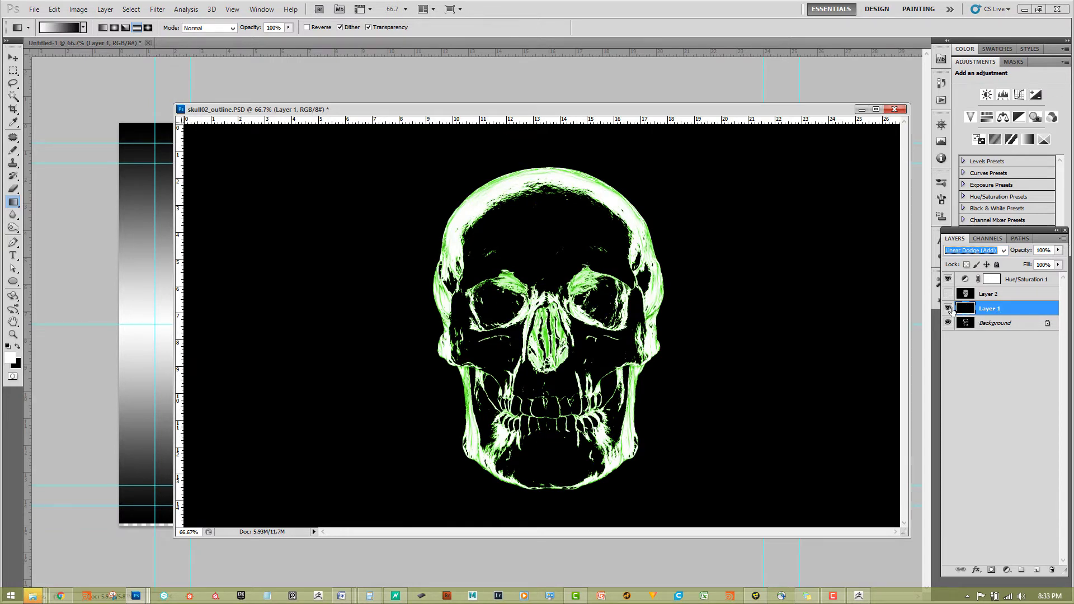
left_click(950, 308)
left_click(950, 309)
left_click(950, 309)
left_click(950, 309)
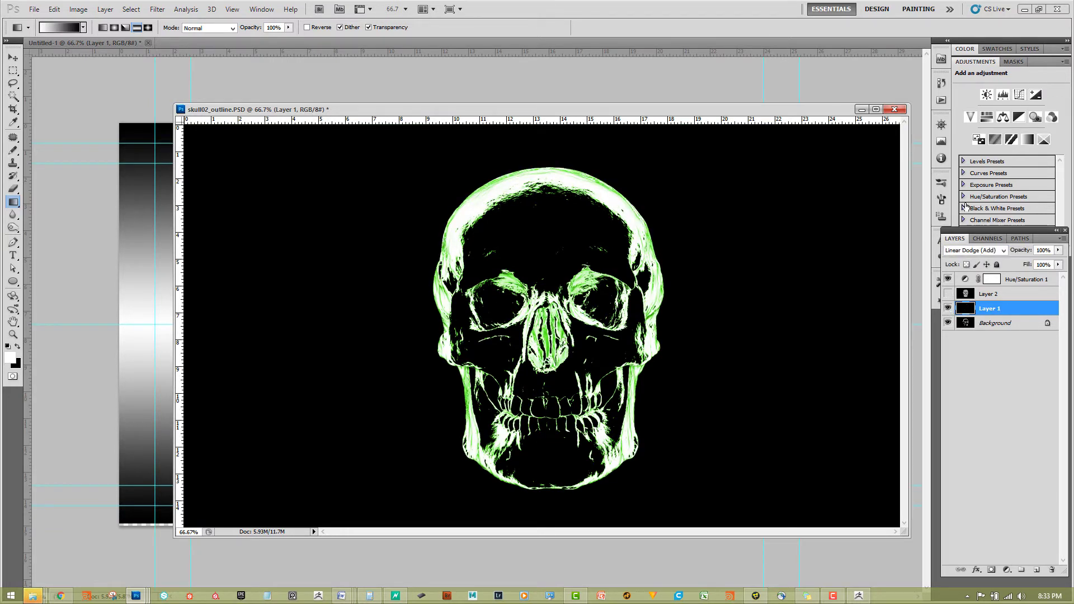
left_click(972, 250)
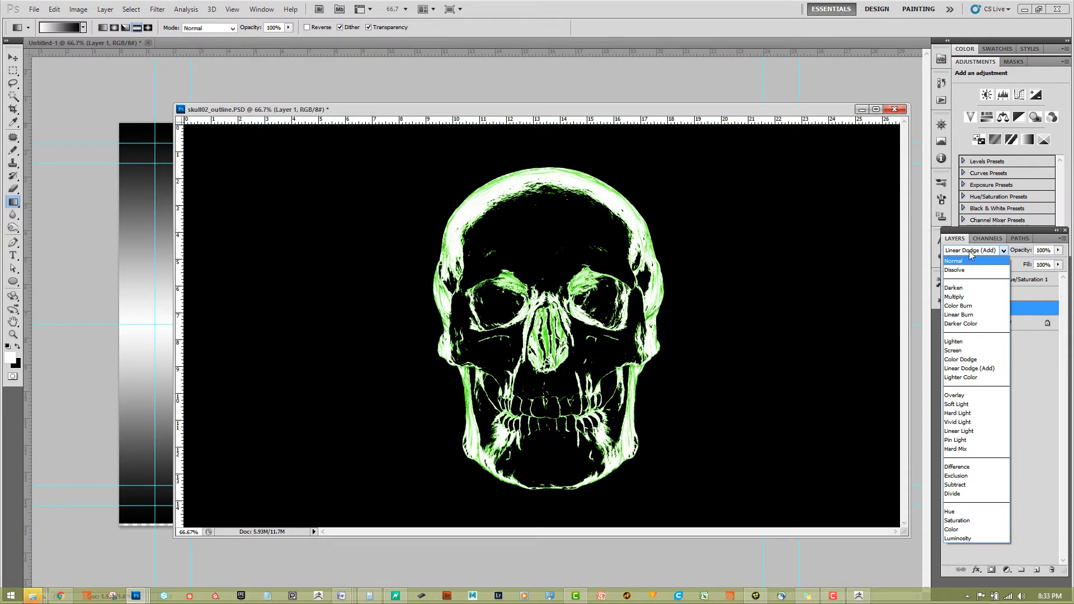
left_click(969, 251)
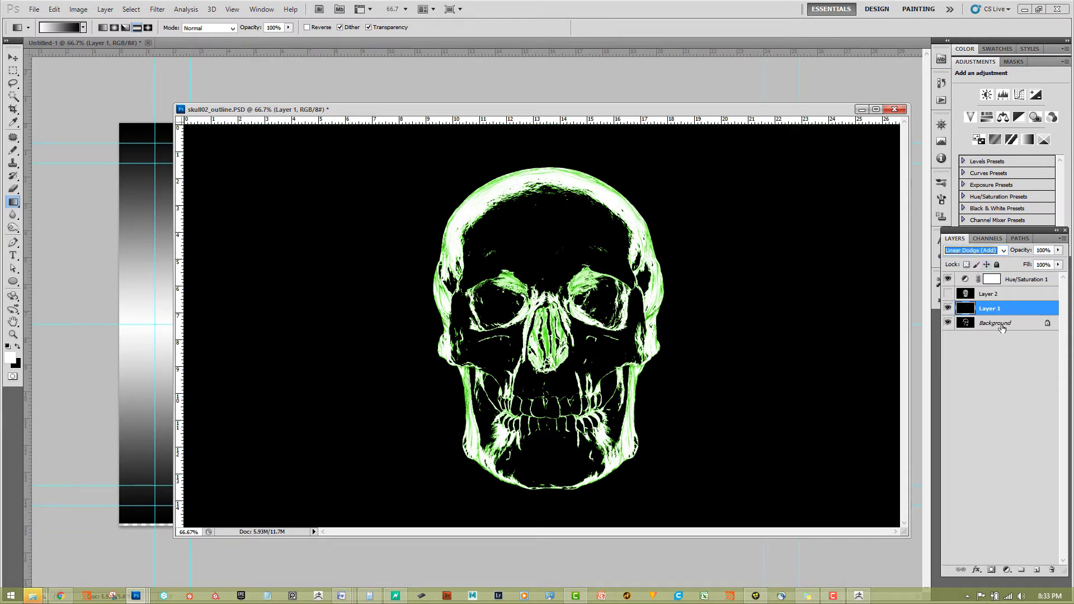
Make Layer 2 visible again and lower its opacity to 31%
left_click(990, 294)
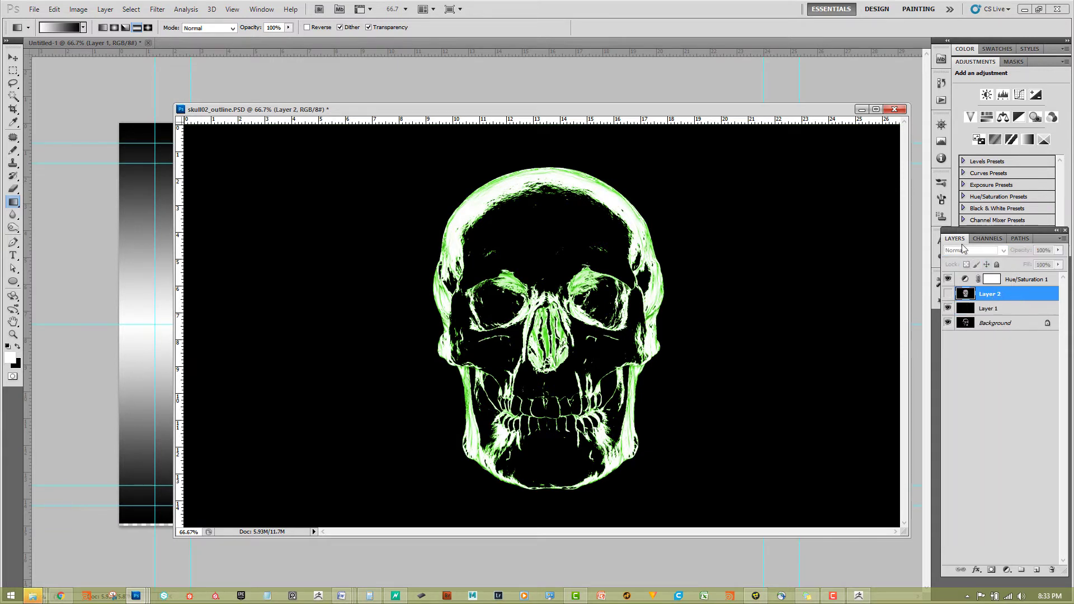
left_click(948, 294)
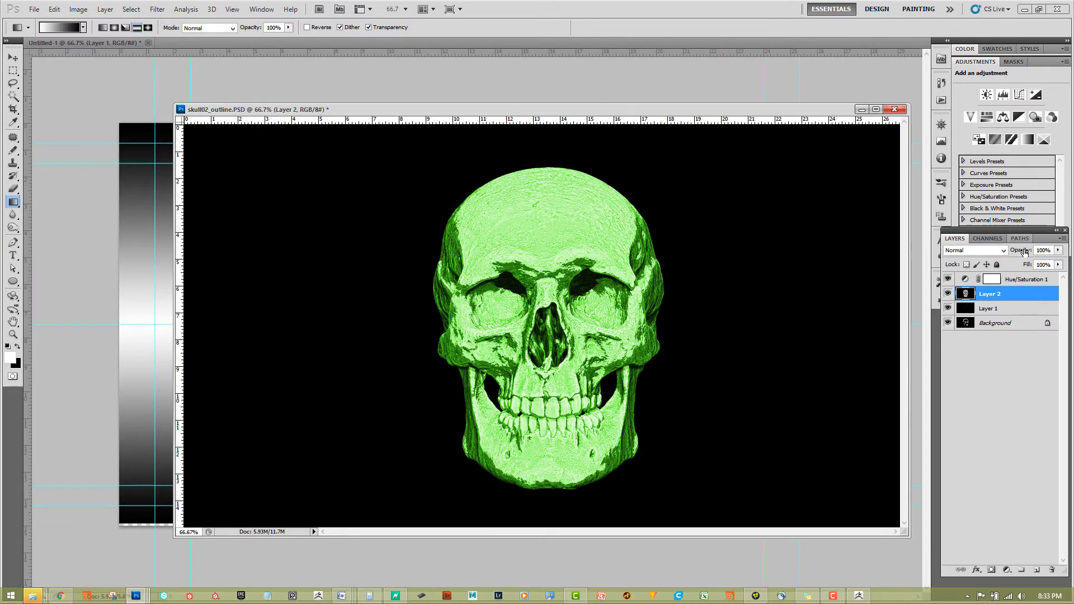
left_click_drag(1022, 250, 986, 259)
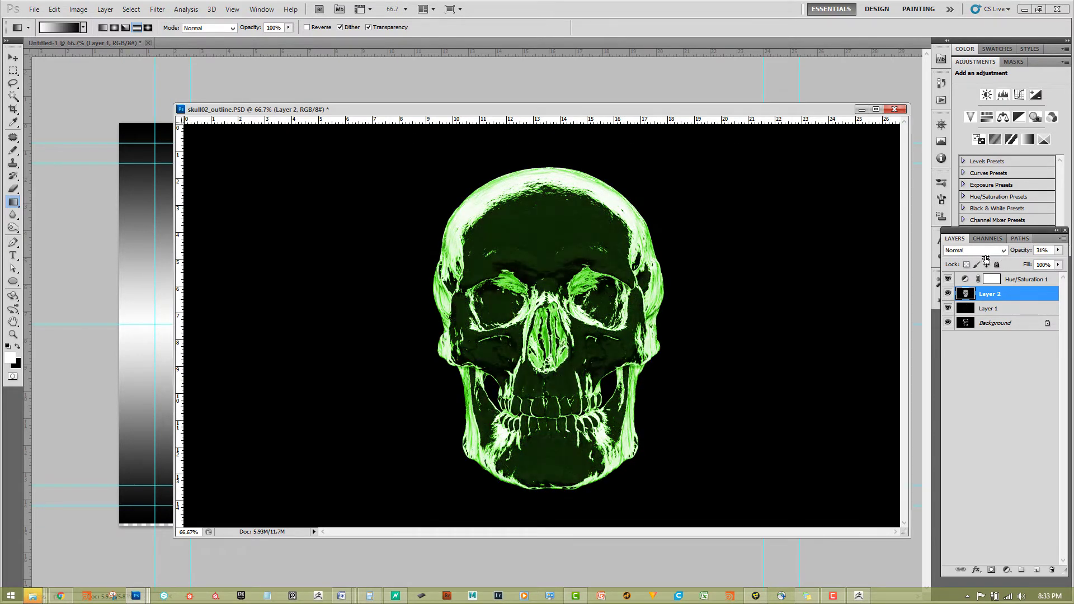
left_click(963, 250)
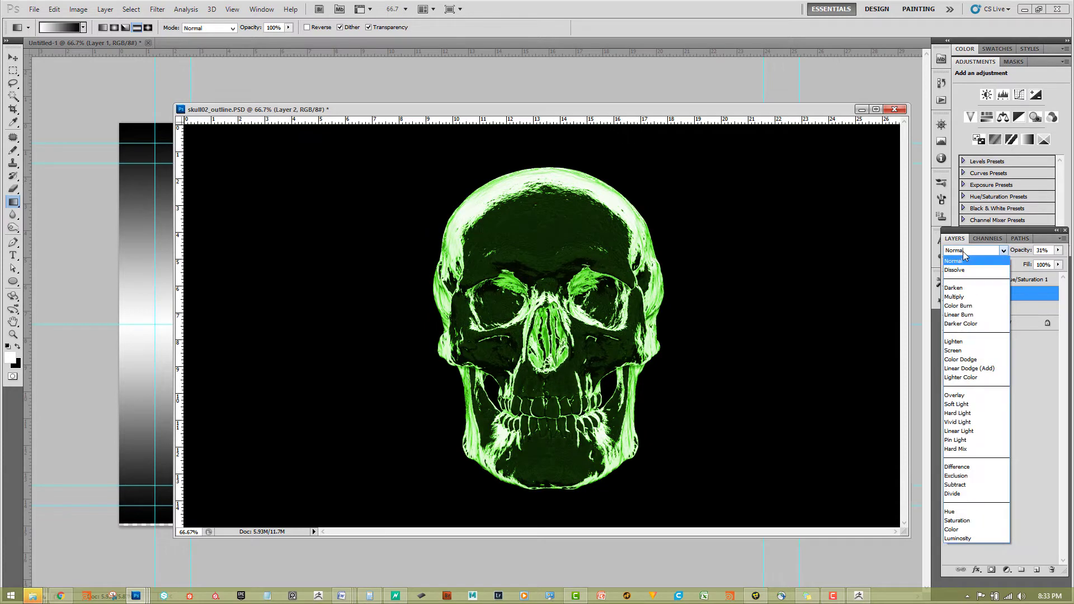
Set the Hue/Saturation adjustment layer's blend mode back to Normal
left_click(1047, 284)
left_click(1018, 283)
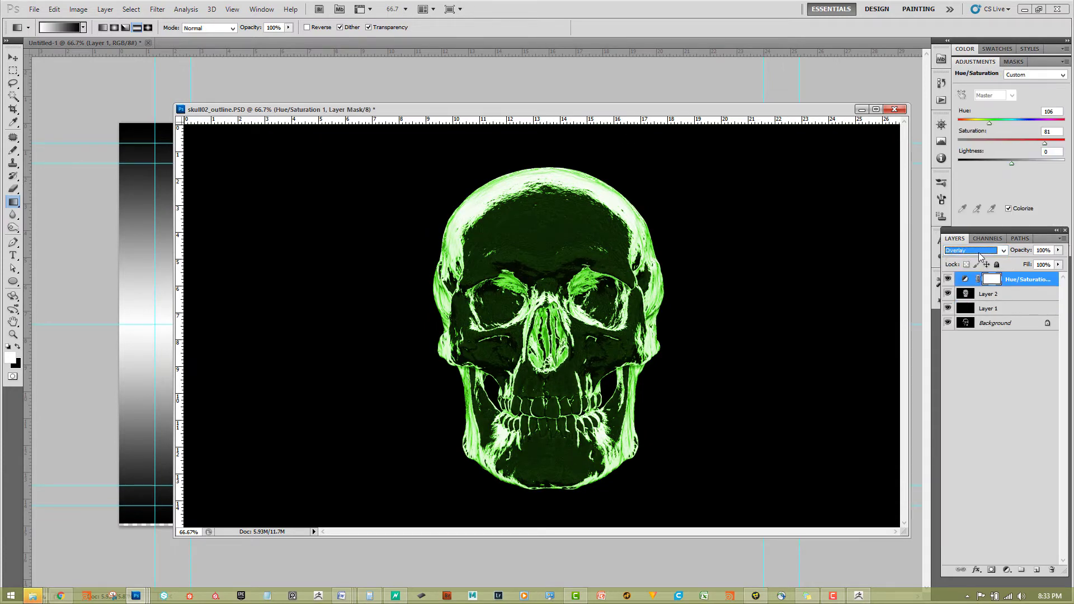
left_click(979, 258)
left_click(996, 299)
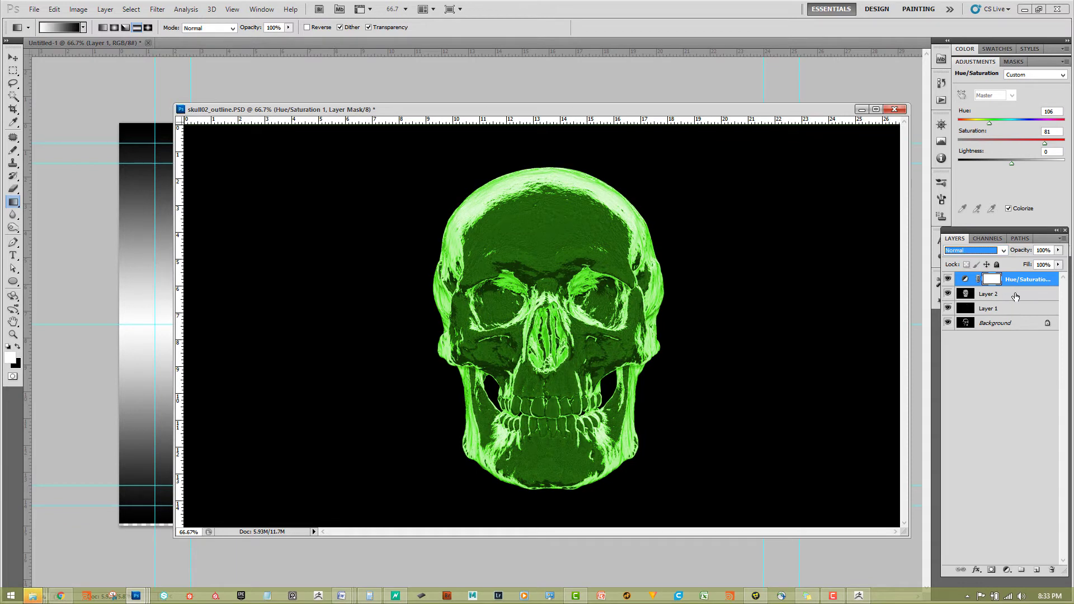
Set Layer 2's blend mode to Overlay
left_click(1016, 295)
left_click(974, 250)
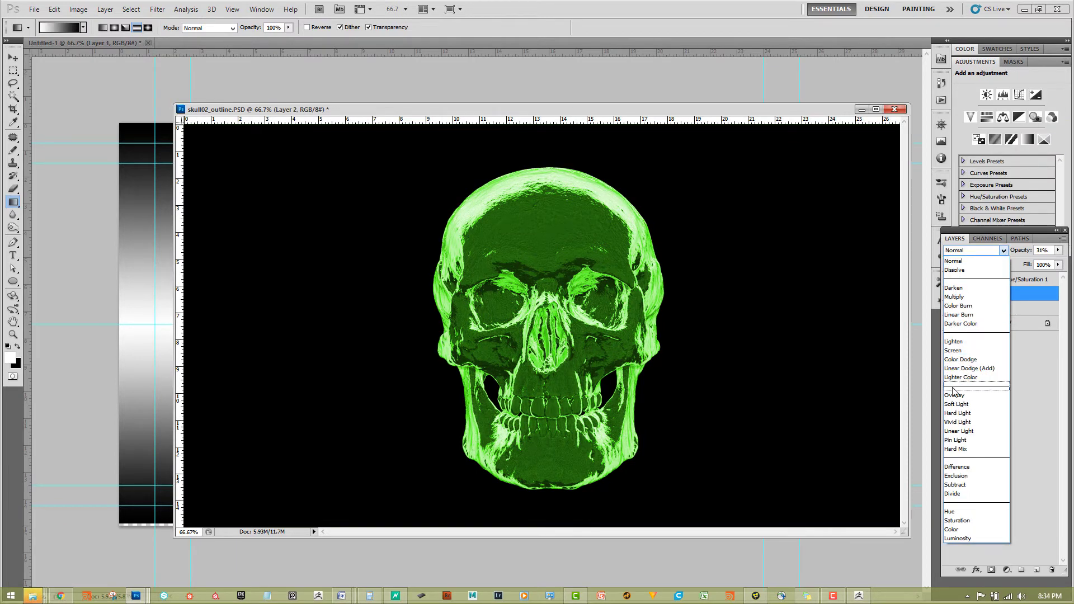
left_click(953, 395)
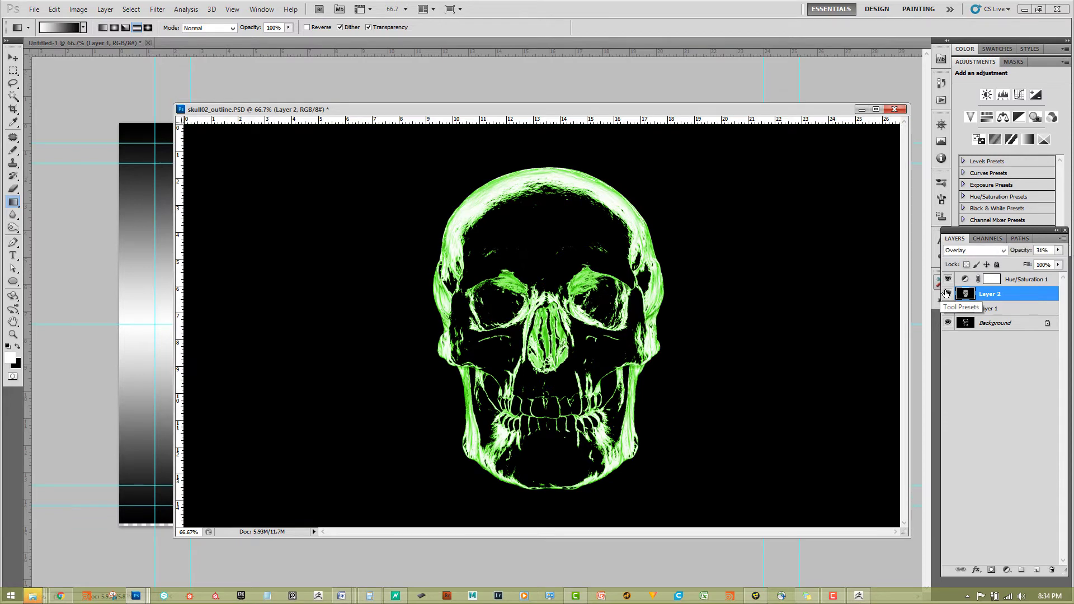
Raise Layer 2's opacity to 100% and set its blend mode to Multiply
key("z")
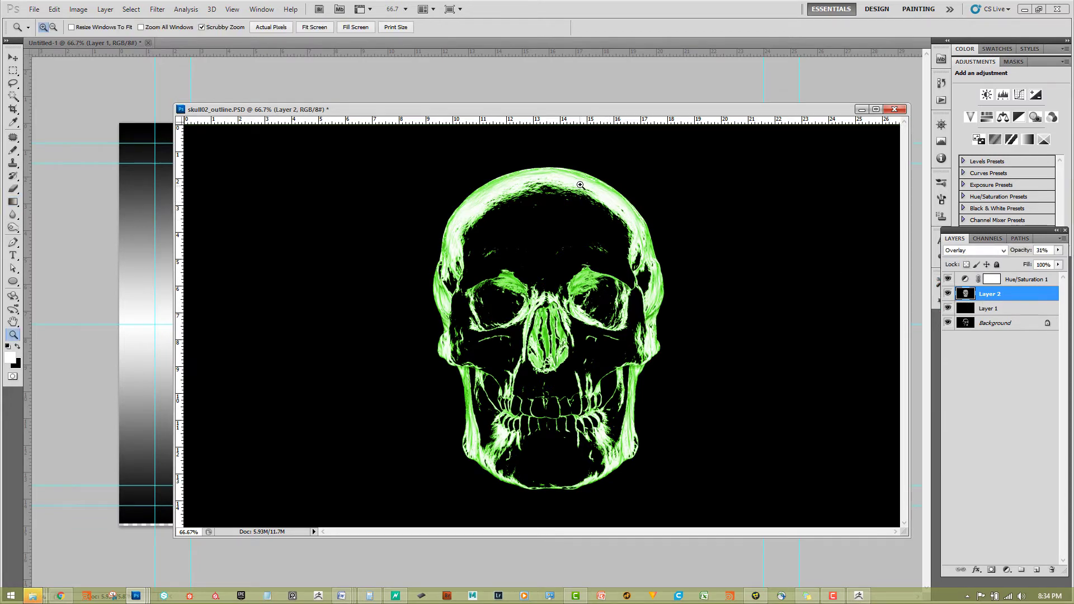
left_click_drag(582, 188, 756, 174)
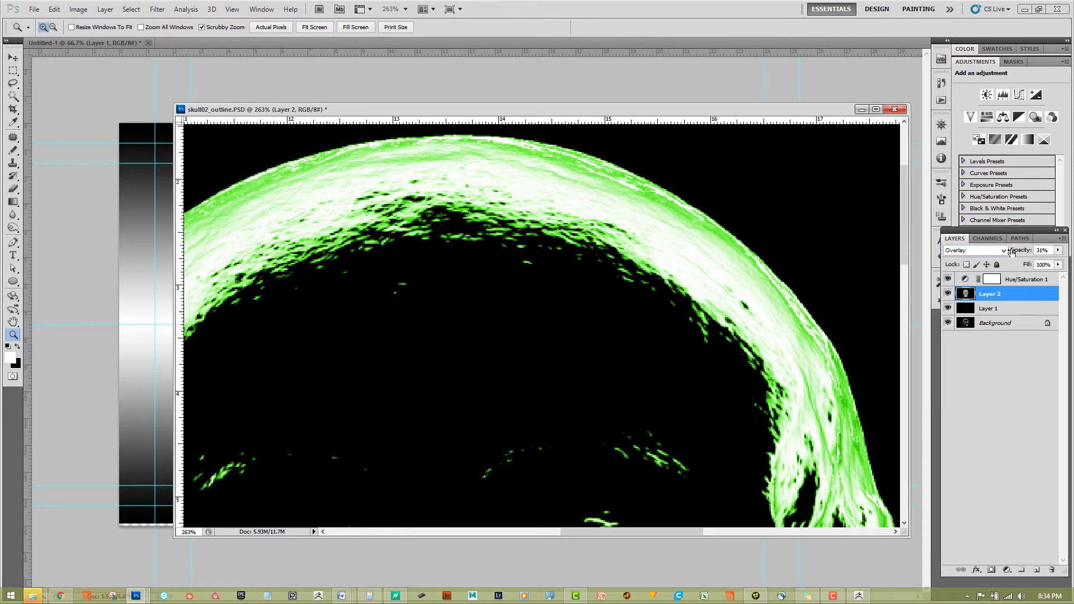
left_click_drag(1012, 253, 1024, 253)
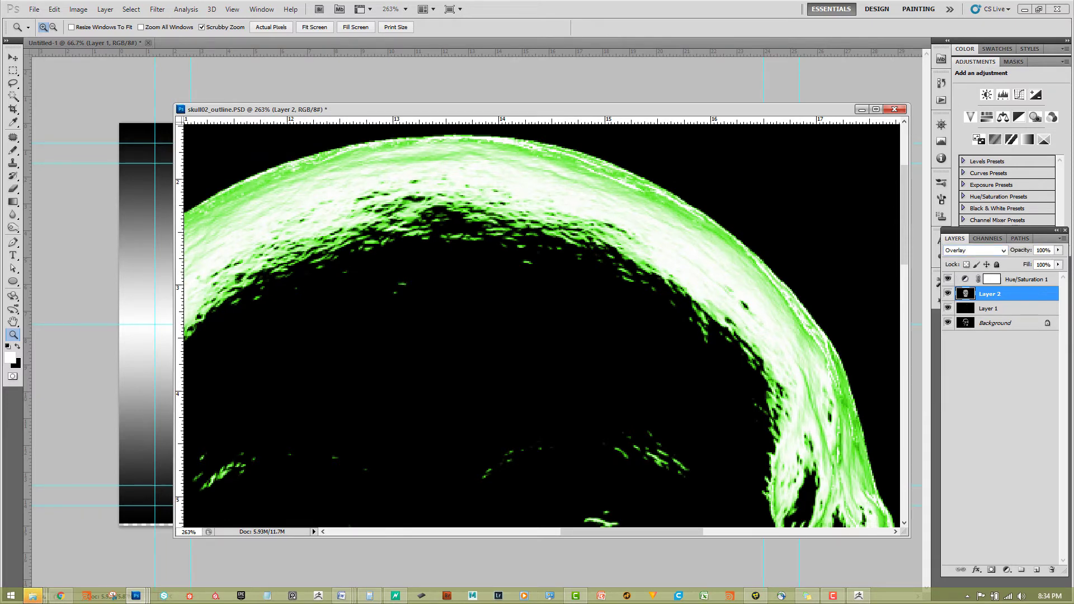
left_click(968, 252)
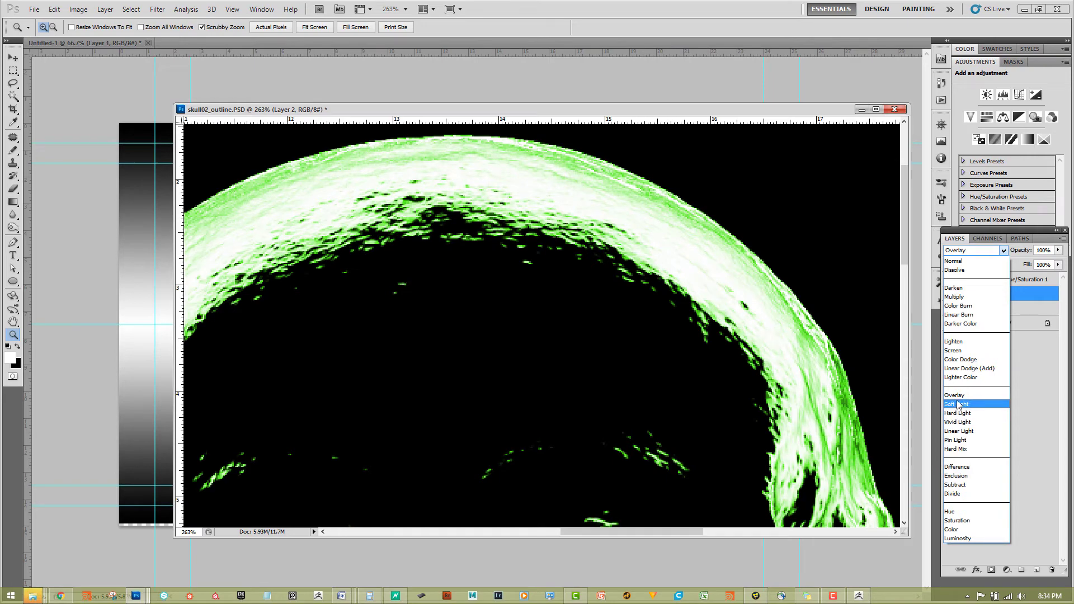
left_click(955, 296)
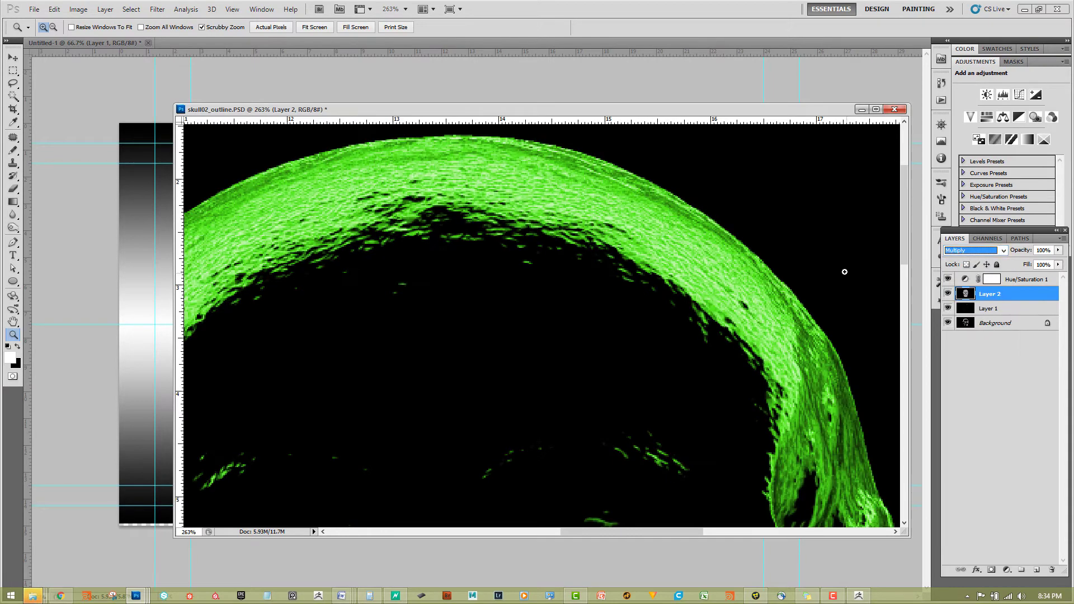
Examine the skull's forehead and temple up close, toggling Layer 2's visibility to compare the Multiply effect
left_click_drag(700, 285, 667, 425)
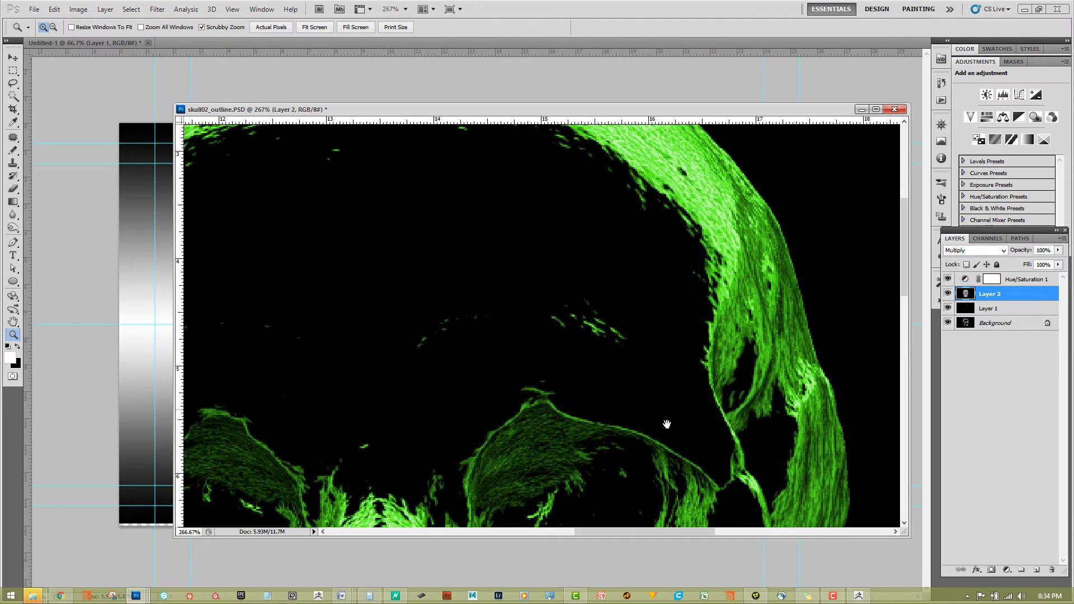
left_click_drag(576, 134, 670, 297)
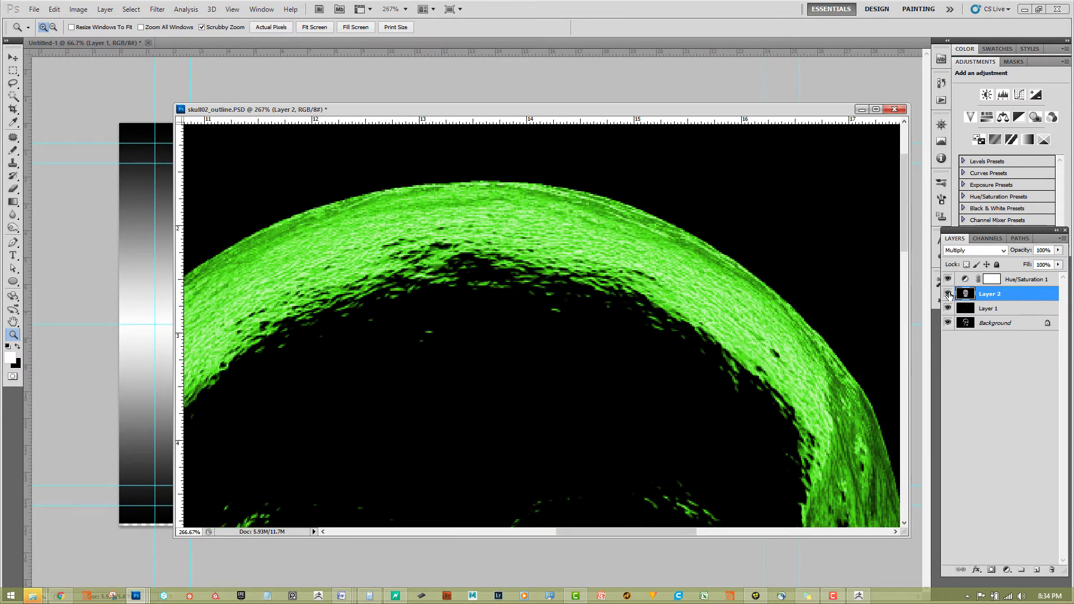
left_click(948, 294)
left_click(948, 295)
left_click(949, 294)
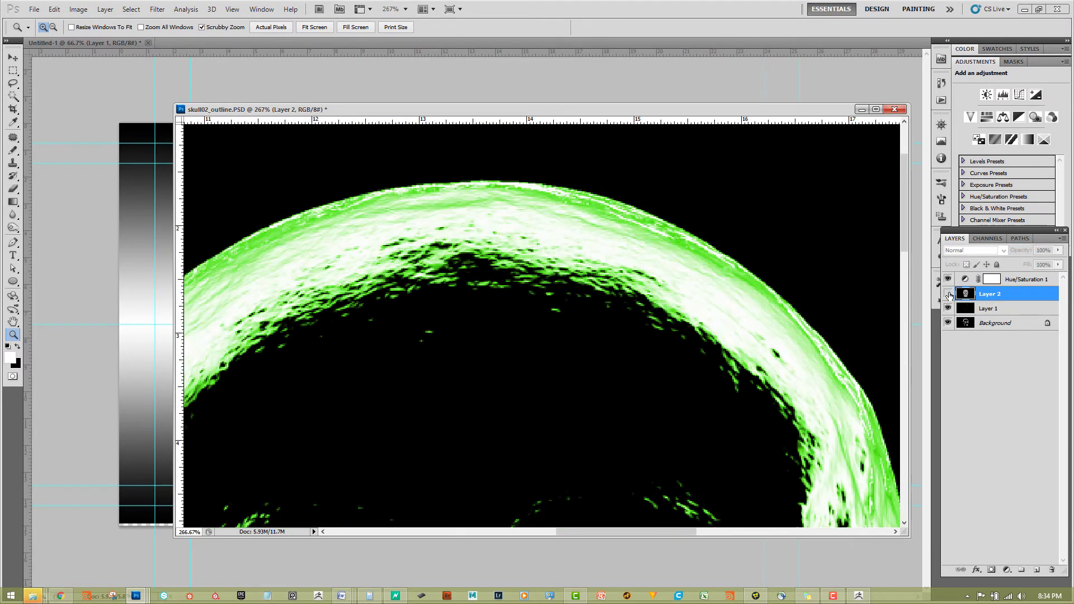
left_click(948, 295)
Reduce the opacity of Layer 2 to 70% and check the whole skull
left_click_drag(1026, 256, 1010, 255)
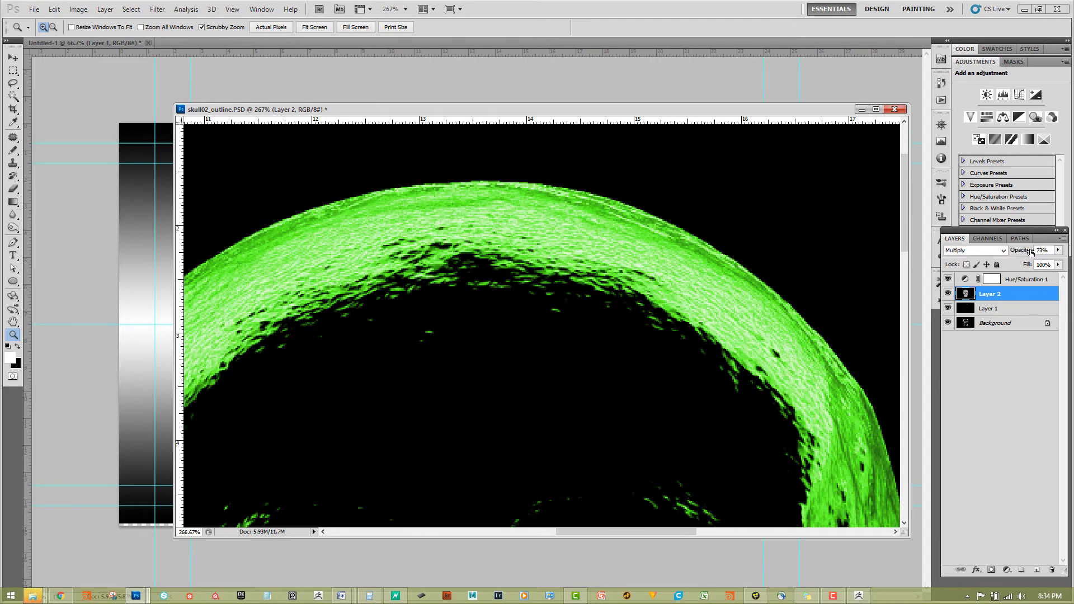
mouse_move(1023, 255)
left_mouse_down()
mouse_move(1001, 255)
mouse_move(1029, 256)
mouse_move(1020, 256)
left_mouse_up()
left_click_drag(623, 284, 567, 293)
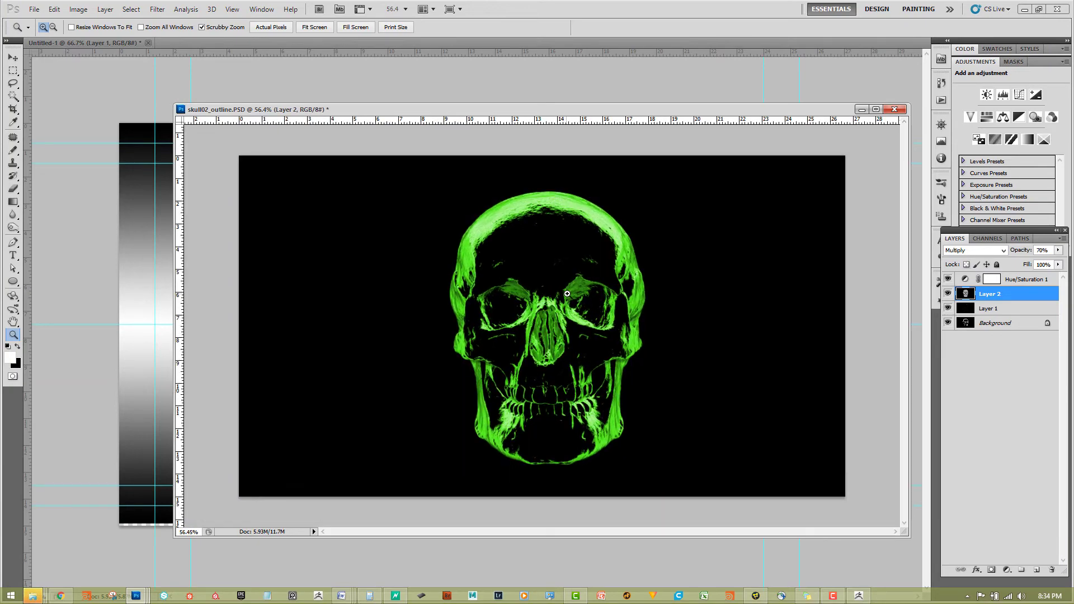
mouse_move(603, 424)
left_mouse_down()
mouse_move(676, 417)
mouse_move(609, 422)
mouse_move(617, 418)
left_mouse_up()
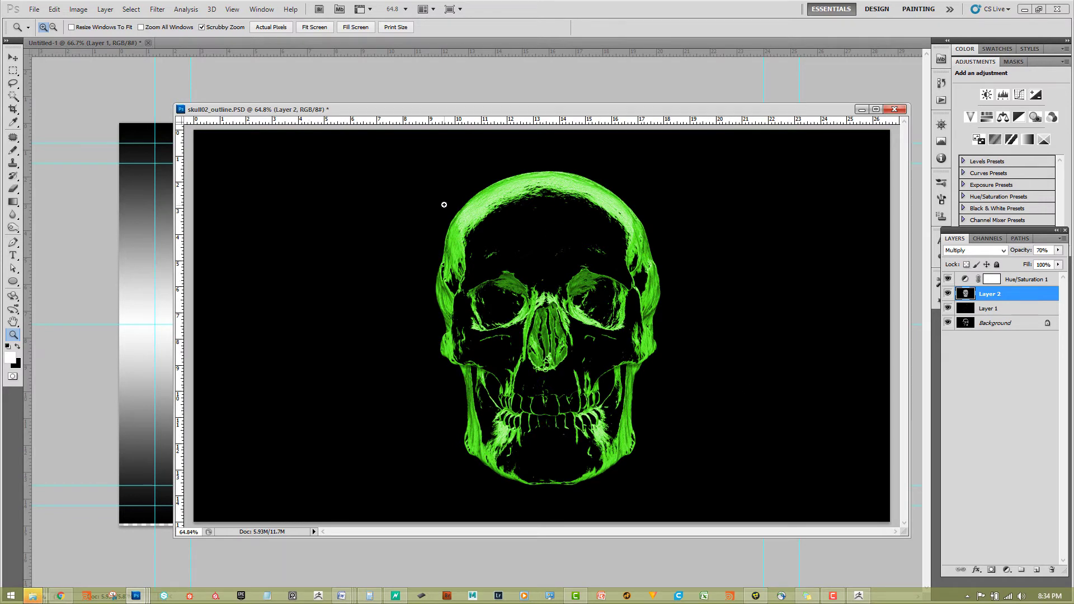
left_click_drag(445, 205, 624, 333)
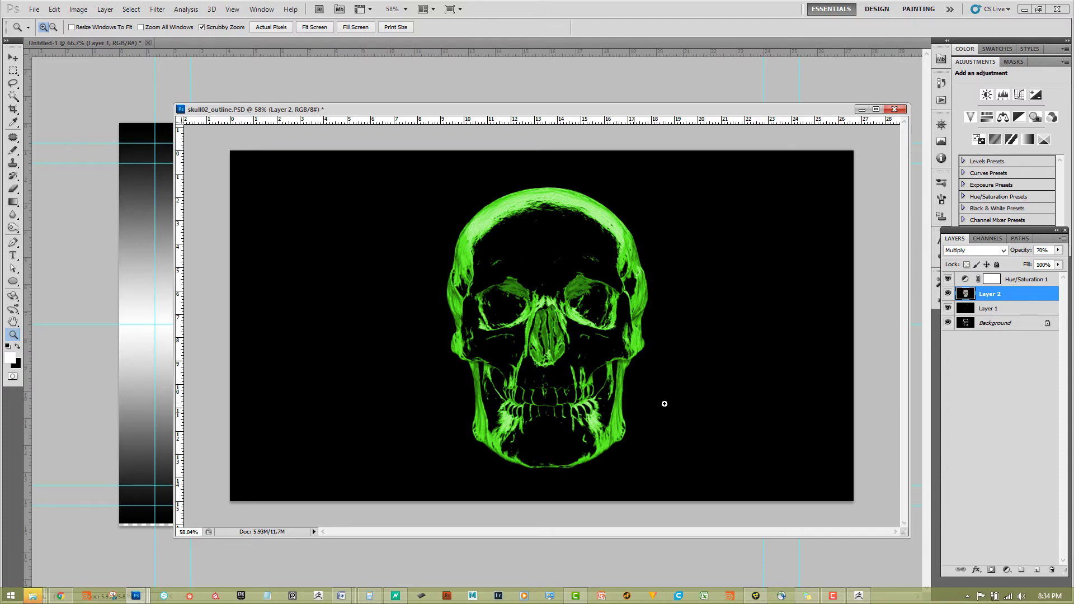
left_click_drag(664, 403, 643, 422)
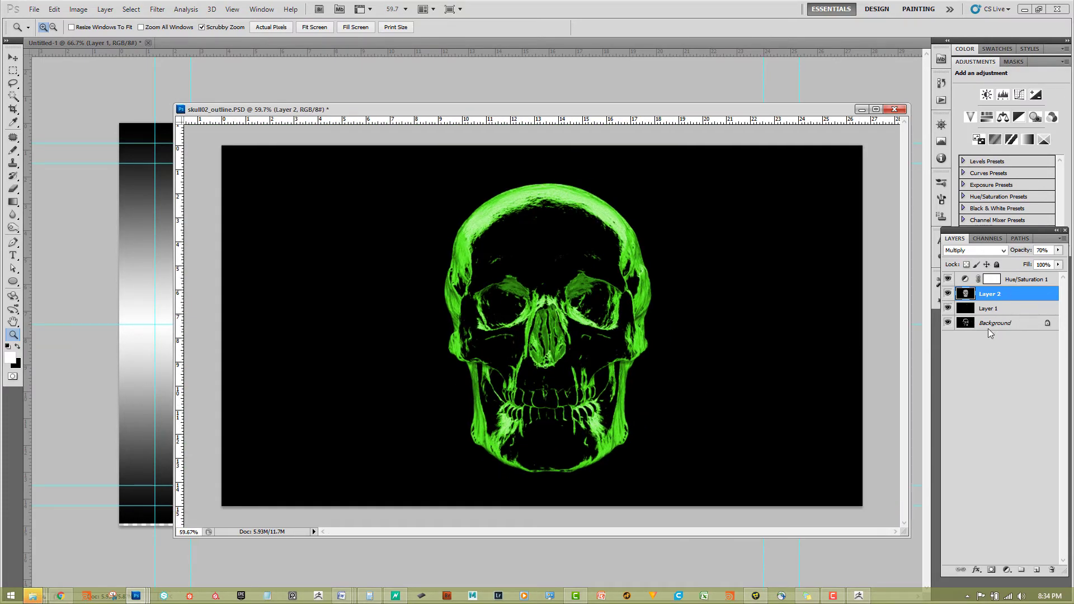
Stamp the whole visible image into a new merged layer above the Hue/Saturation adjustment layer and clear the selection
key("ctrl+a")
left_click(1041, 282)
key("ctrl+shift+alt+e")
key("ctrl+d")
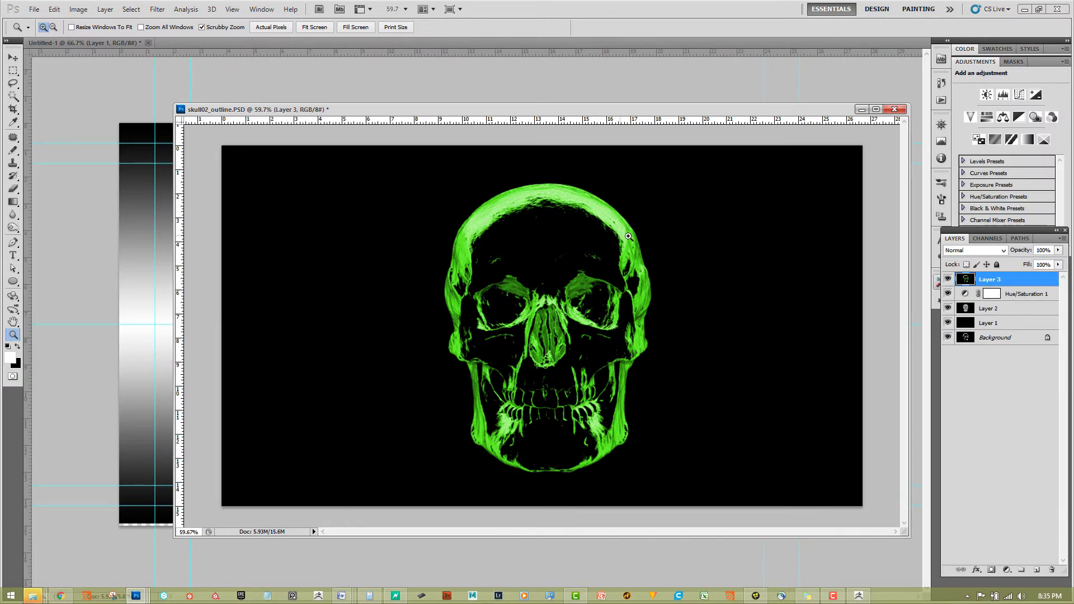
Try selecting the black background around the skull on merged Layer 3 with the Magic Wand, and inspect the selection
left_click_drag(639, 242, 717, 221)
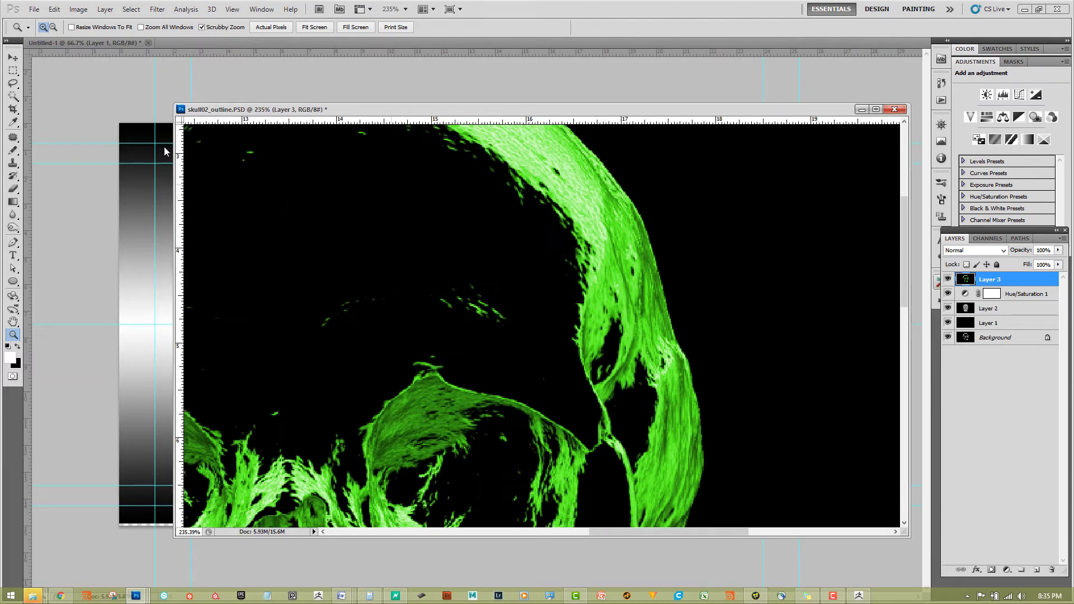
left_click(14, 97)
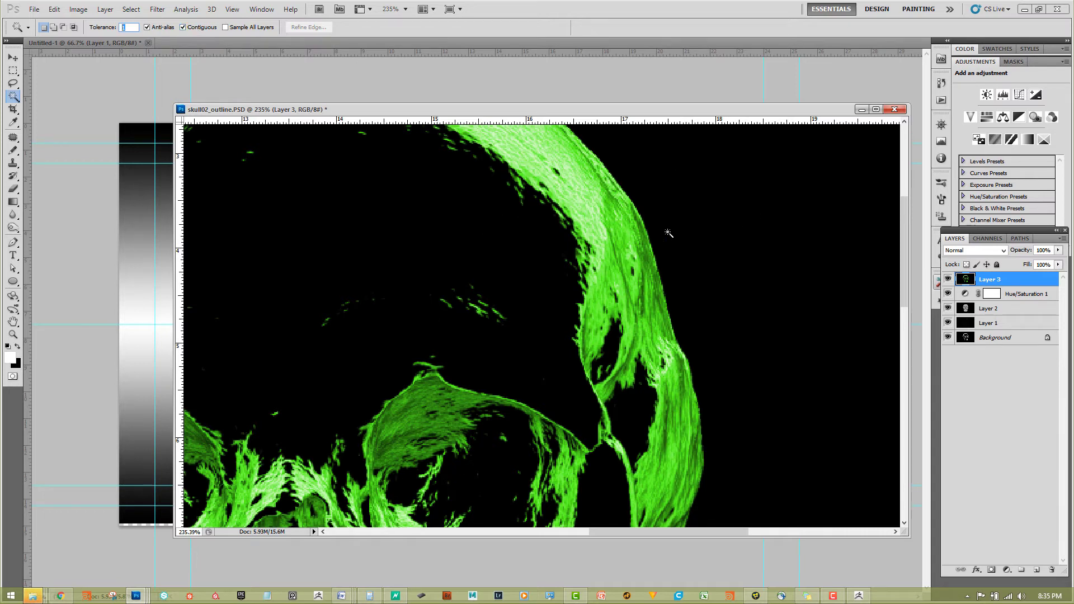
left_click(712, 220)
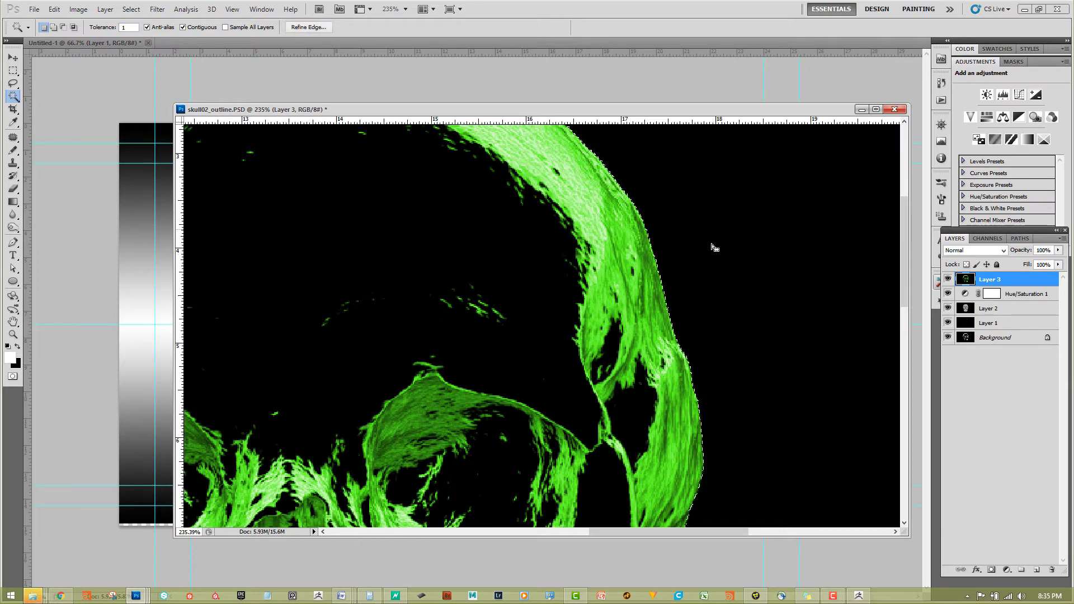
key("z")
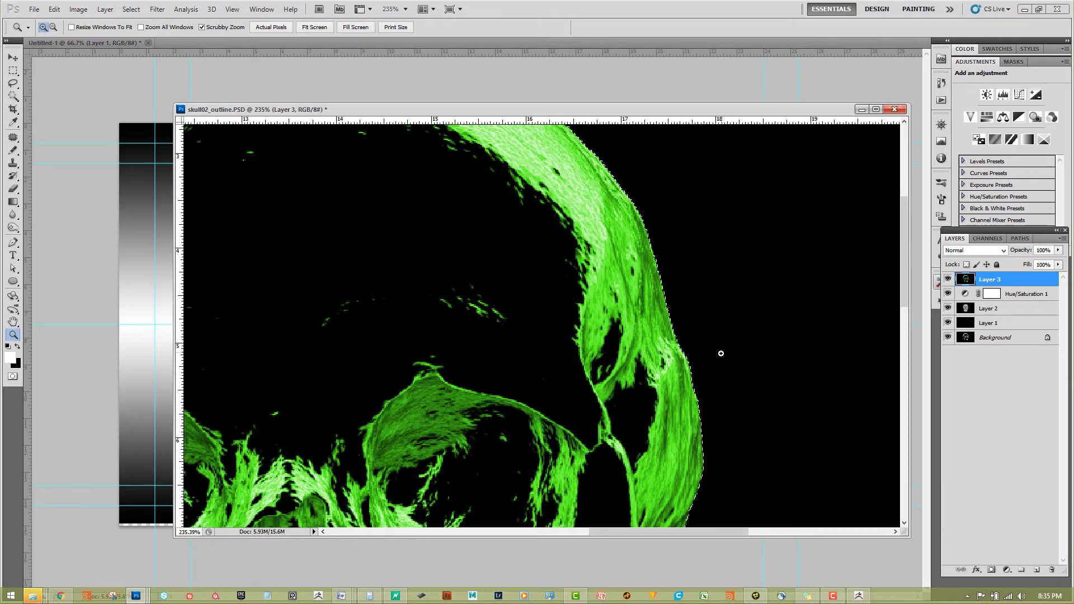
left_click_drag(720, 352, 652, 340)
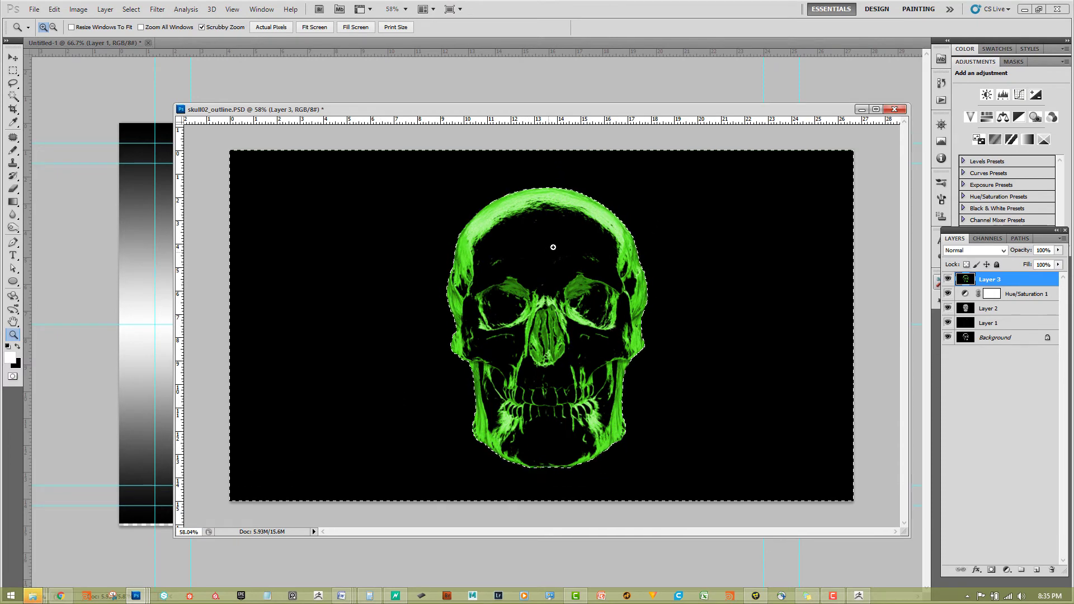
left_click_drag(558, 246, 648, 221)
left_click_drag(665, 299, 618, 231)
left_click_drag(761, 294, 739, 300)
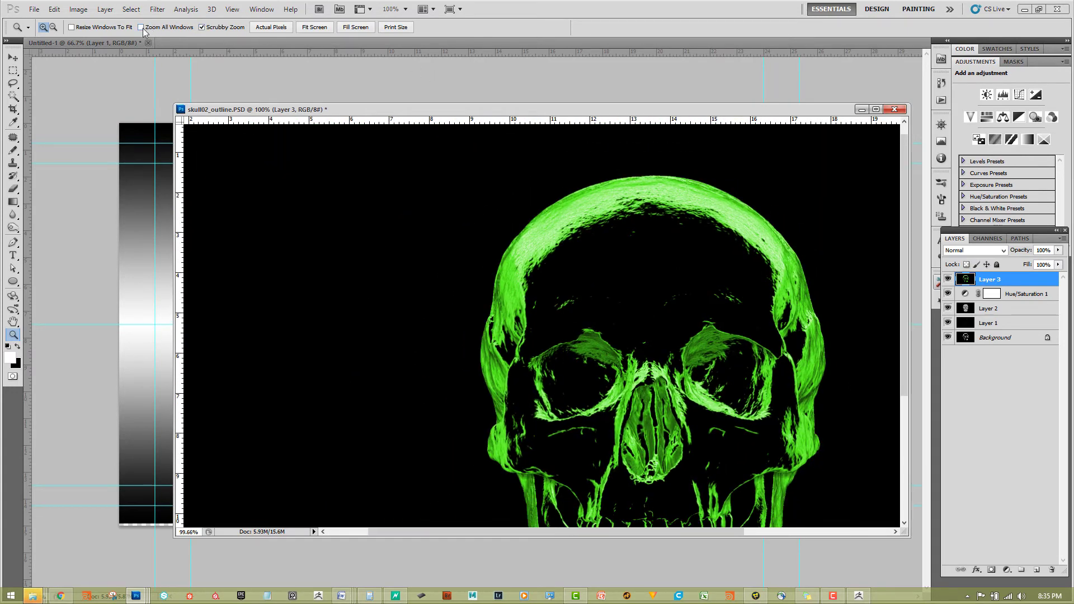
Select all black areas of Layer 3 with the Magic Wand at tolerance 1 and Contiguous off, and inspect the selection's edges
key("w")
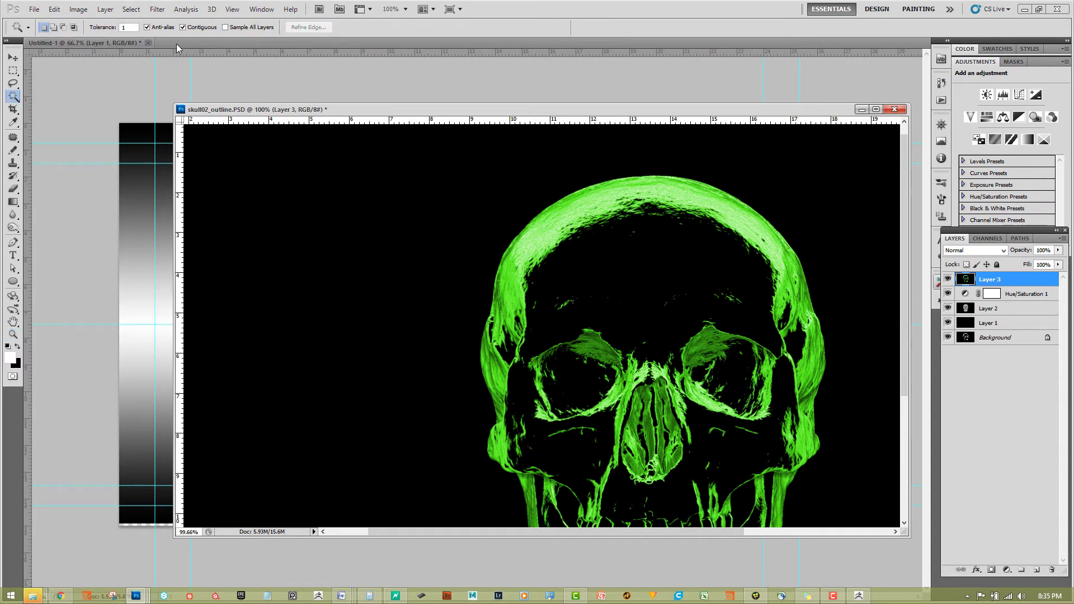
left_click(476, 208)
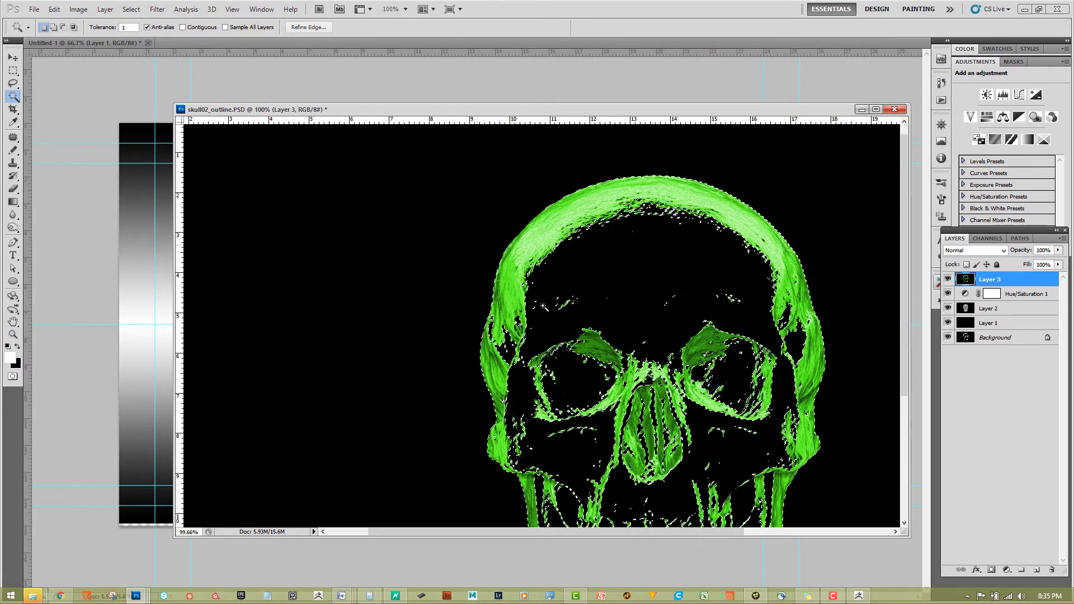
left_click_drag(791, 439, 644, 301)
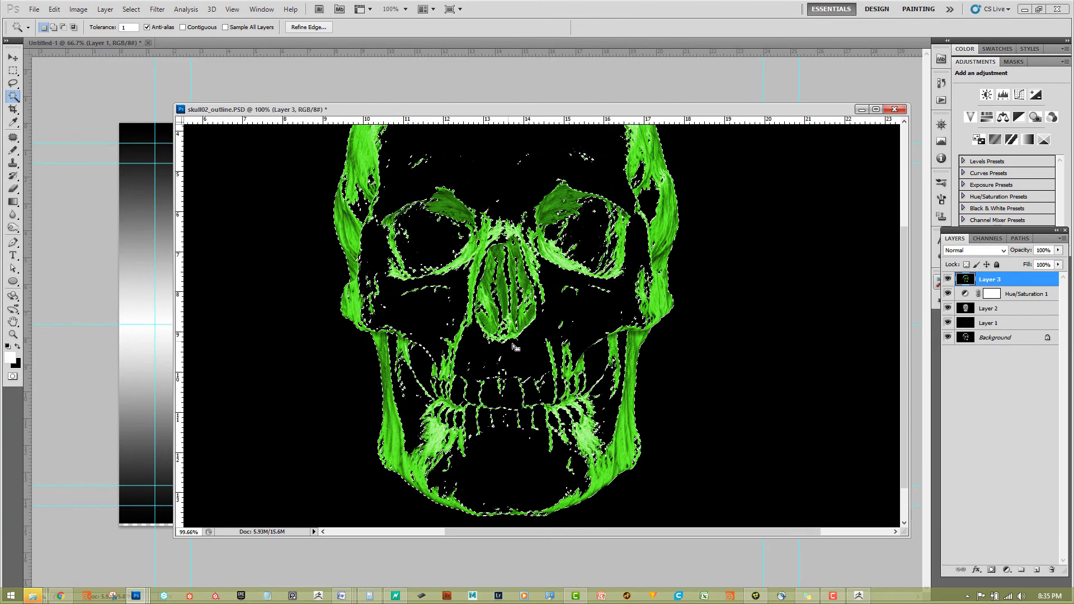
key("z")
left_click_drag(504, 316, 458, 224)
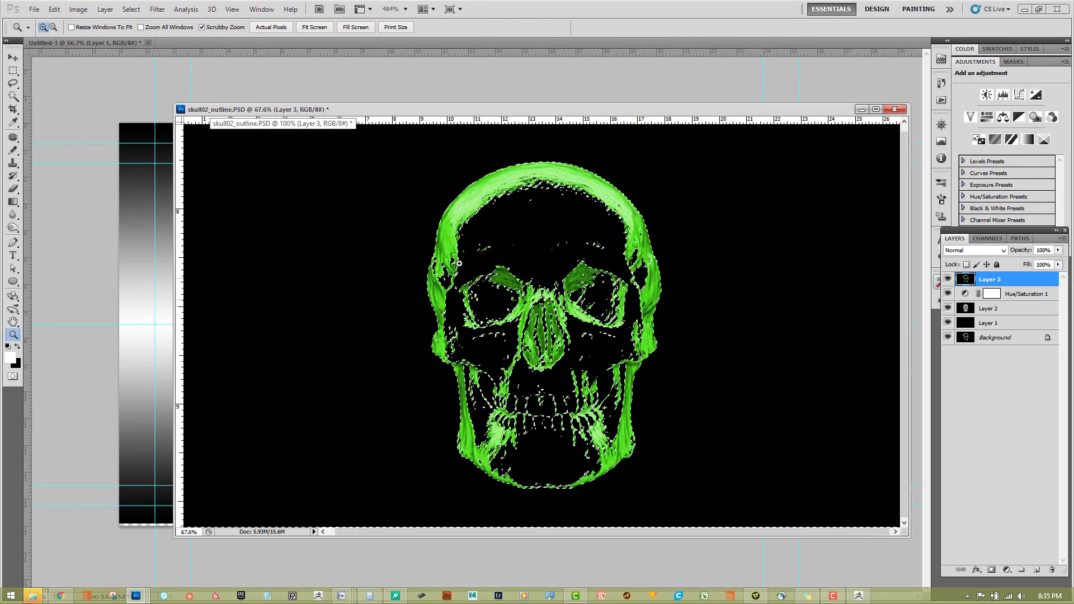
left_click_drag(456, 173, 526, 173)
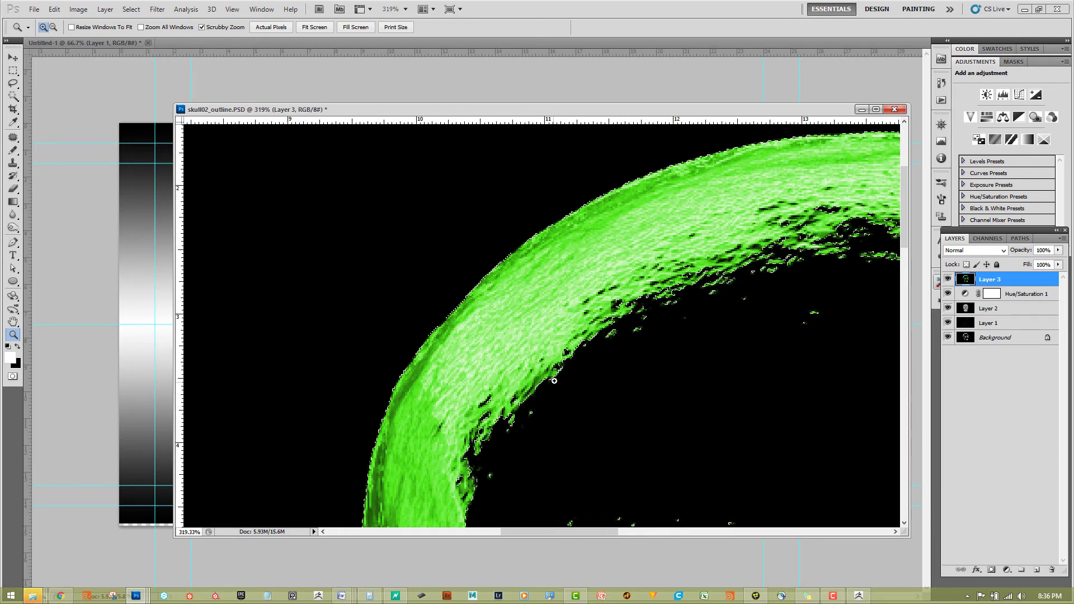
mouse_move(554, 381)
left_mouse_down()
mouse_move(592, 371)
mouse_move(565, 369)
left_mouse_up()
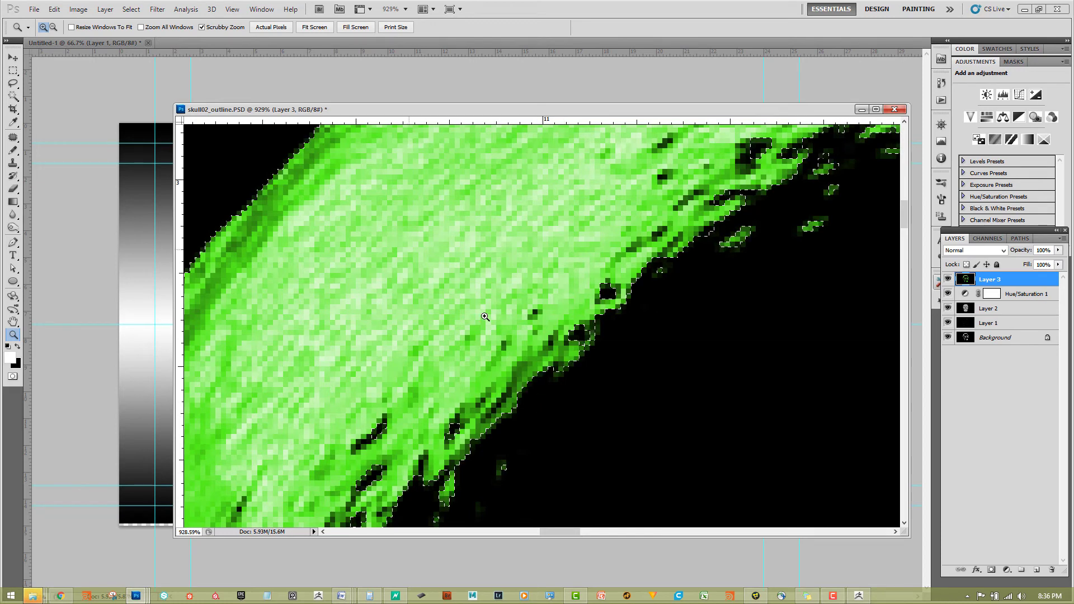
Expand the black background selection by 1 pixel
left_click(132, 9)
mouse_move(164, 137)
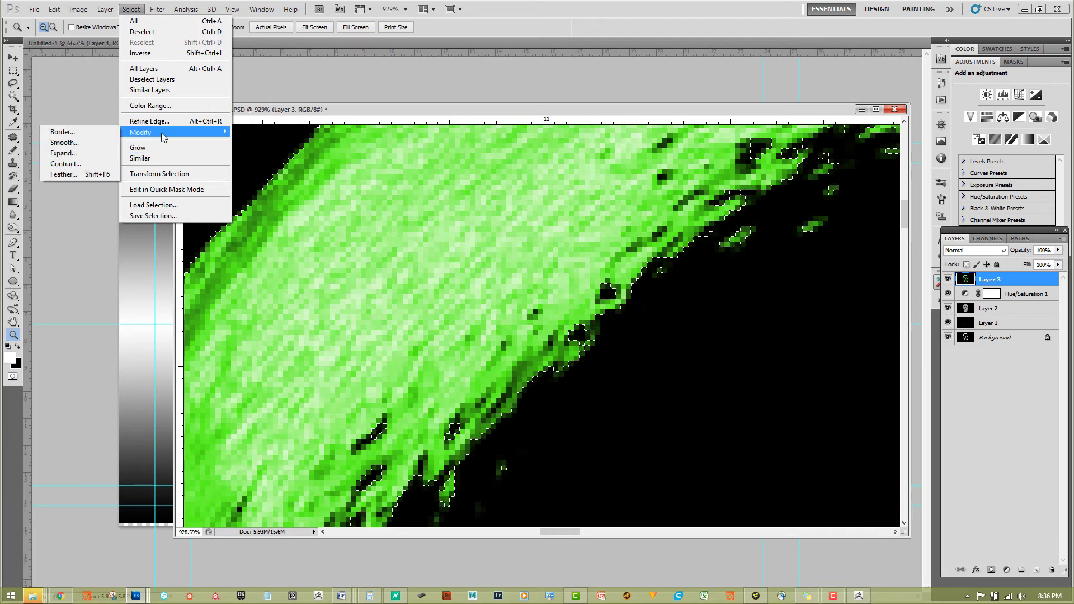
left_click(62, 153)
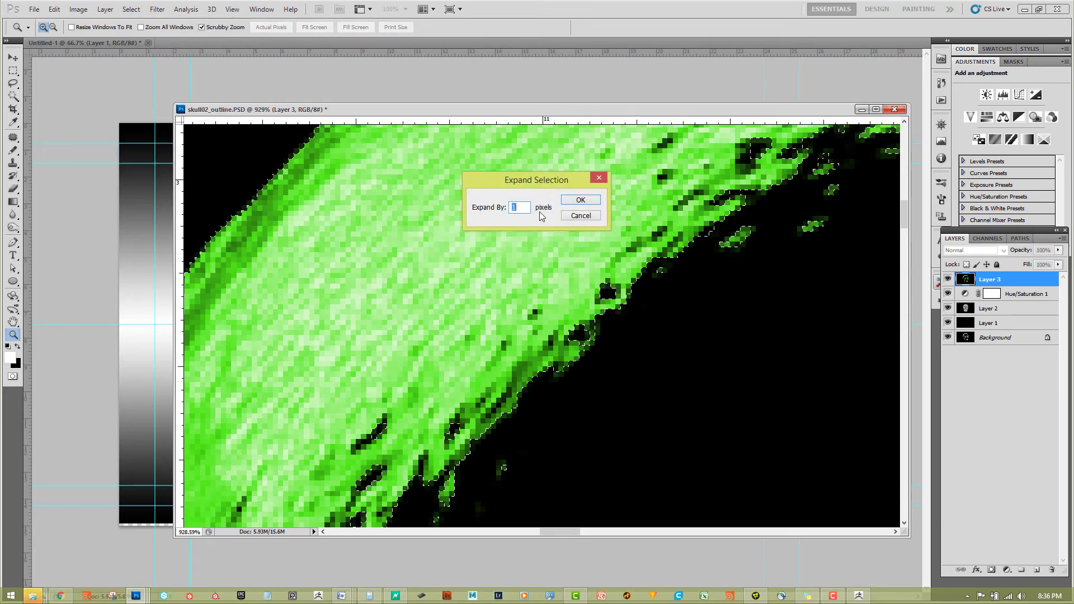
left_click(581, 201)
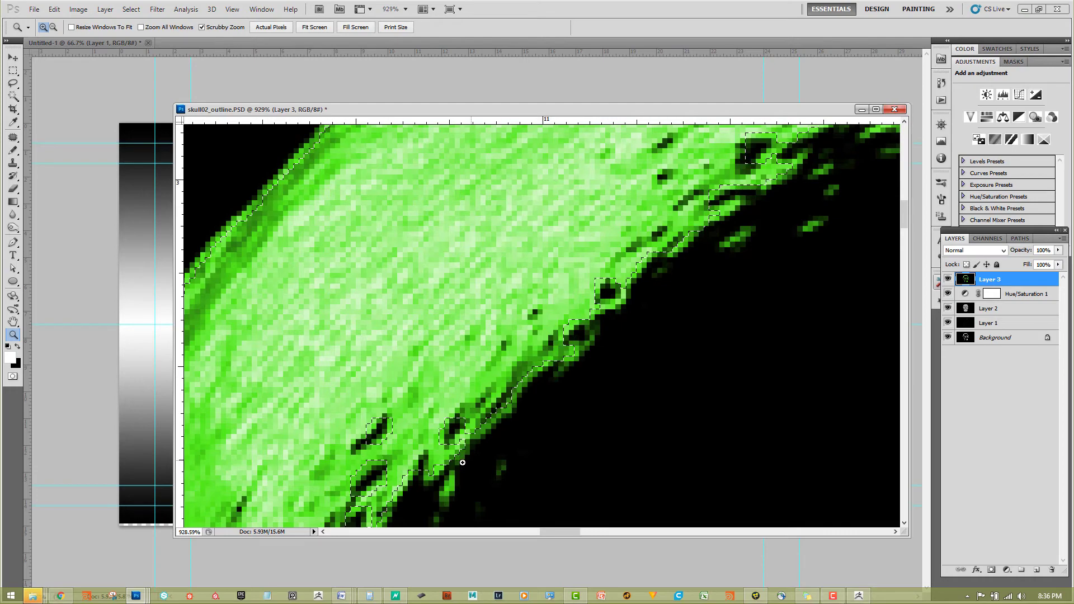
Check the expanded selection around the nose, eye sockets and forehead, and feather it with a 1-pixel radius
left_click_drag(559, 330, 676, 338)
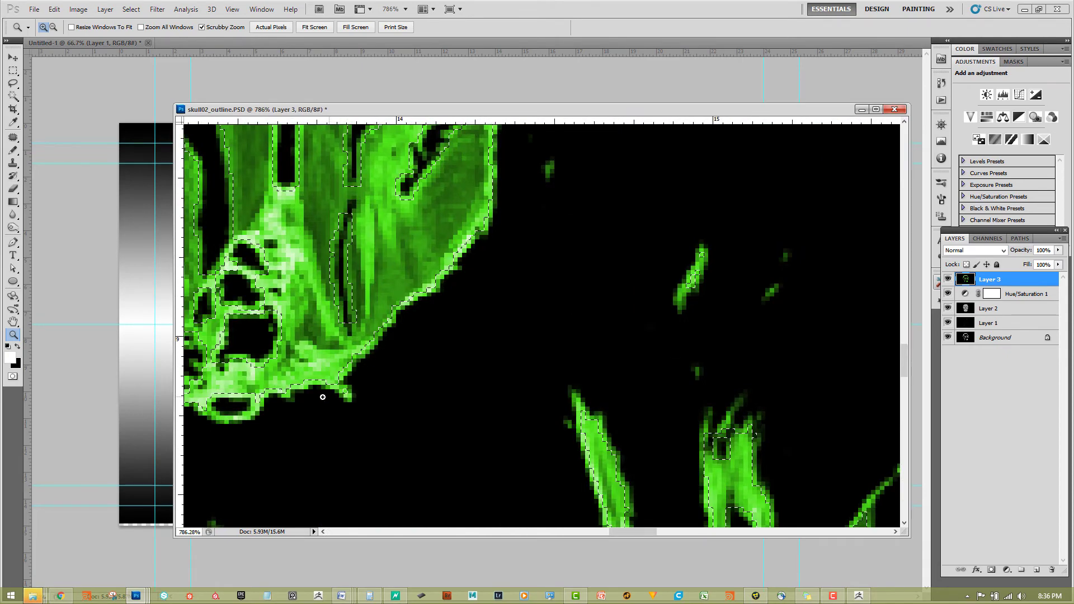
mouse_move(441, 300)
left_mouse_down()
mouse_move(422, 288)
mouse_move(415, 260)
left_mouse_up()
left_click_drag(406, 288, 496, 371)
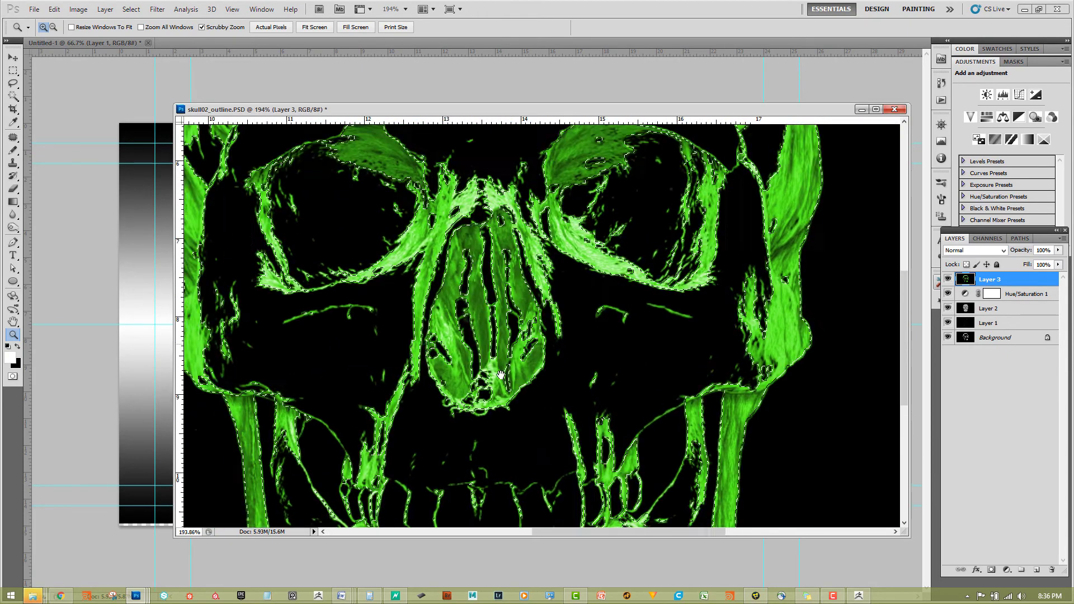
left_click_drag(398, 176, 465, 315)
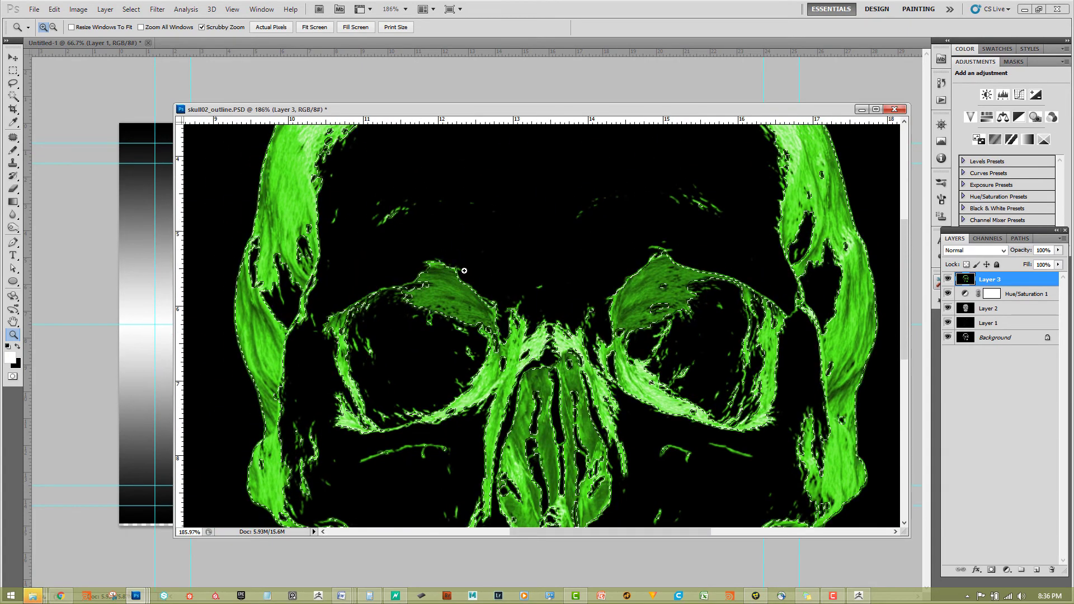
left_click_drag(413, 190, 396, 308)
left_click_drag(498, 159, 488, 167)
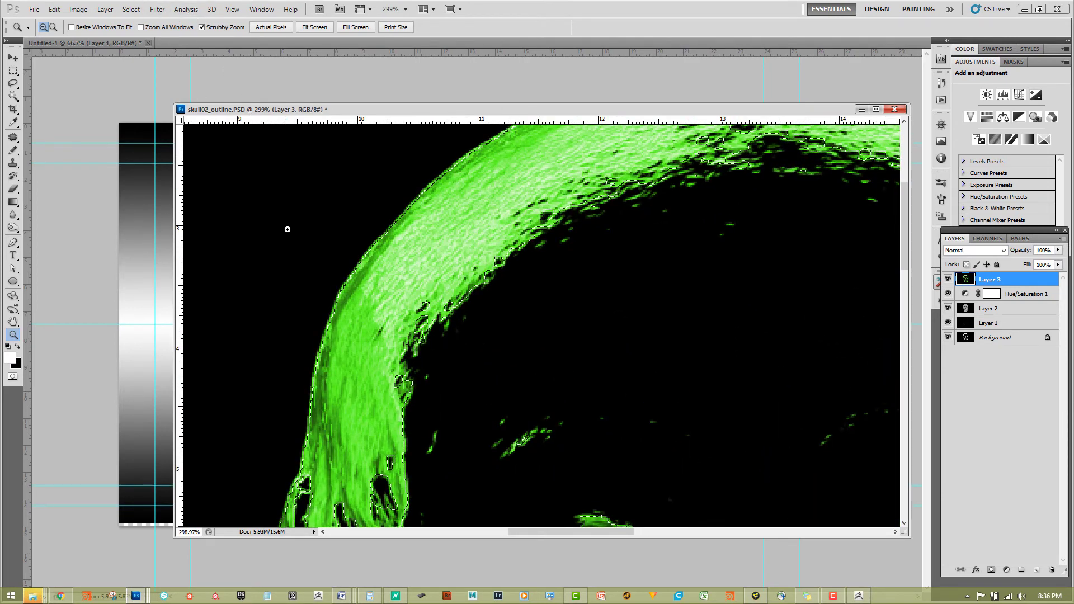
left_click(131, 9)
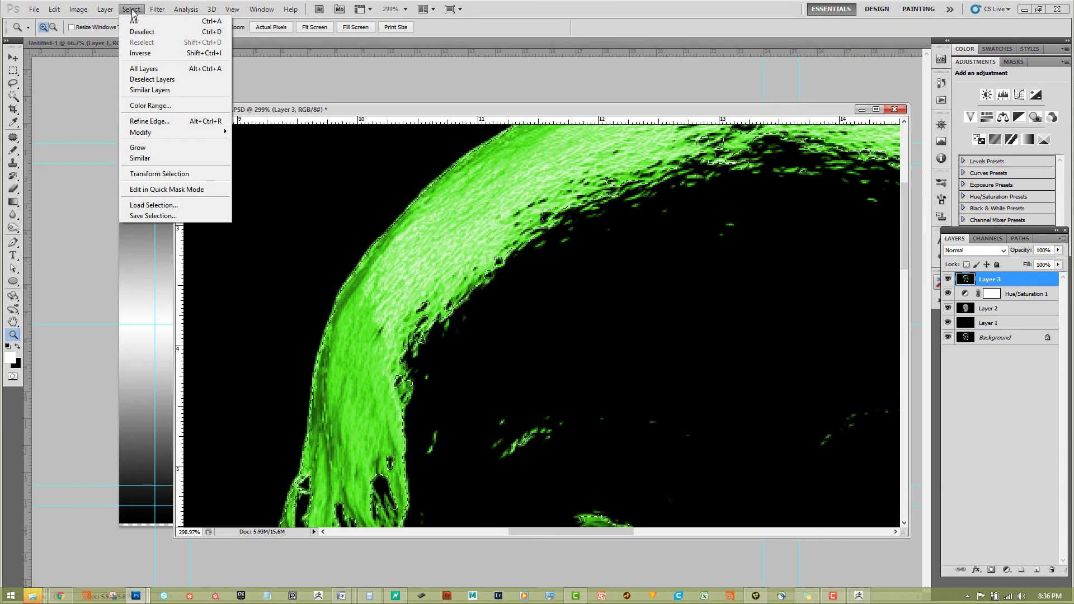
mouse_move(137, 132)
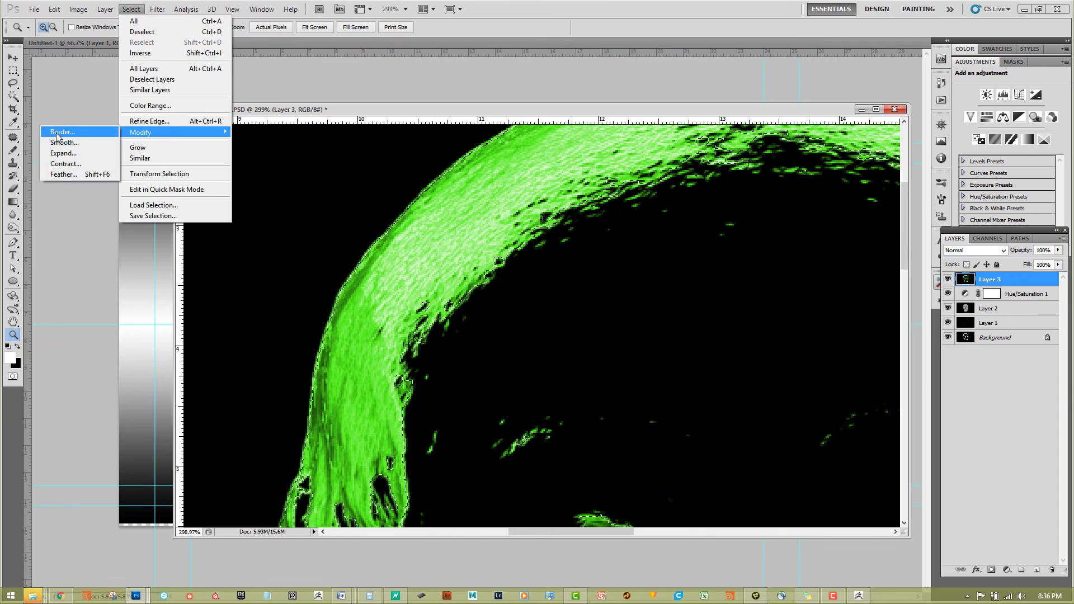
left_click(82, 175)
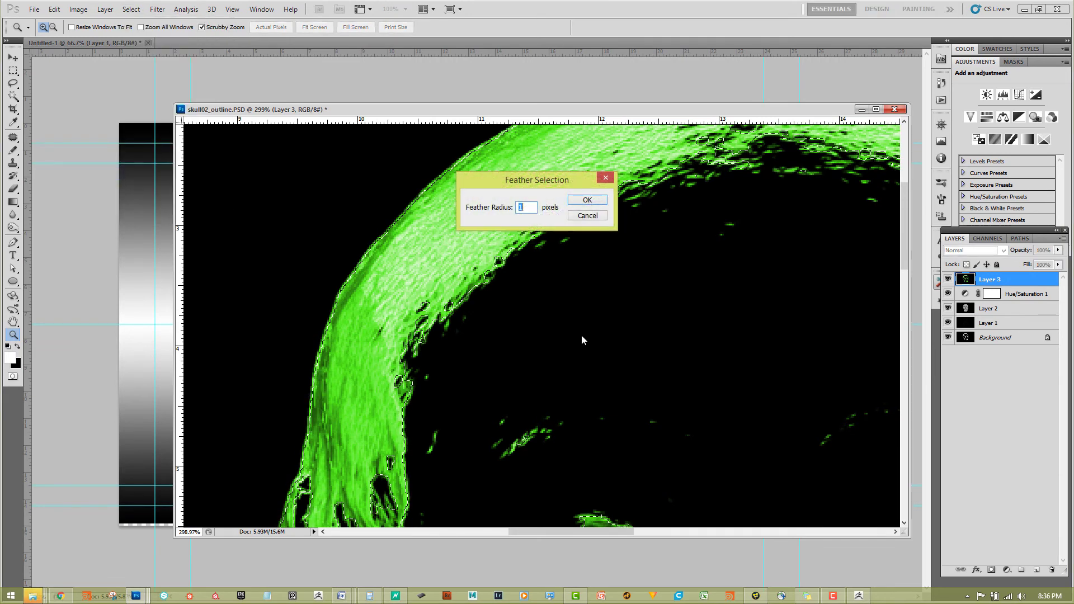
left_click(587, 201)
Inspect the feathered selection at the skull's cheekbone and create a new alpha channel
left_click_drag(542, 309, 373, 225)
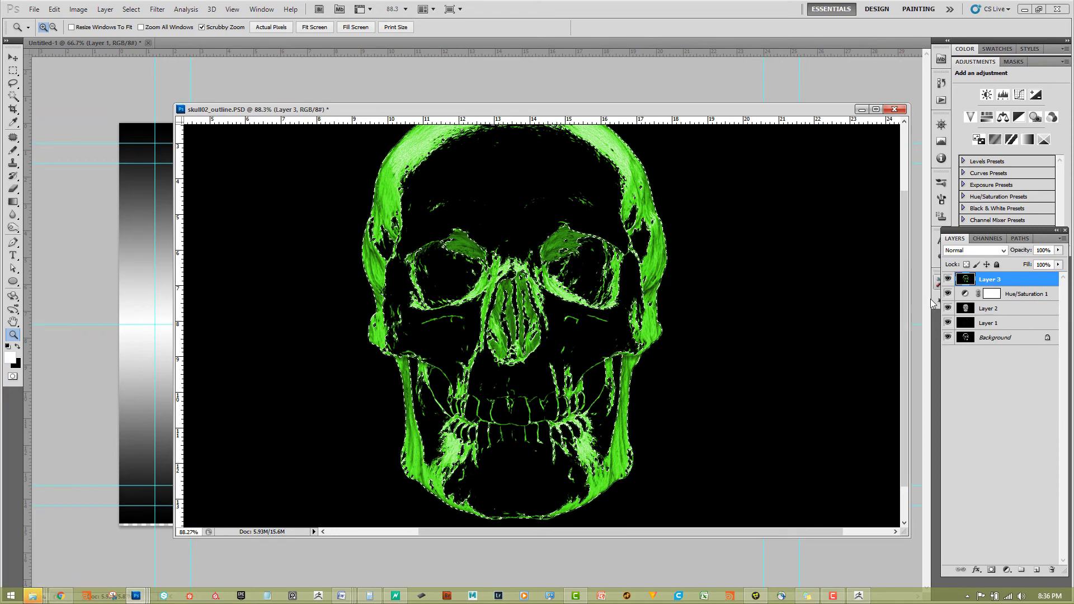
left_click_drag(618, 266, 713, 237)
left_click_drag(657, 264, 728, 266)
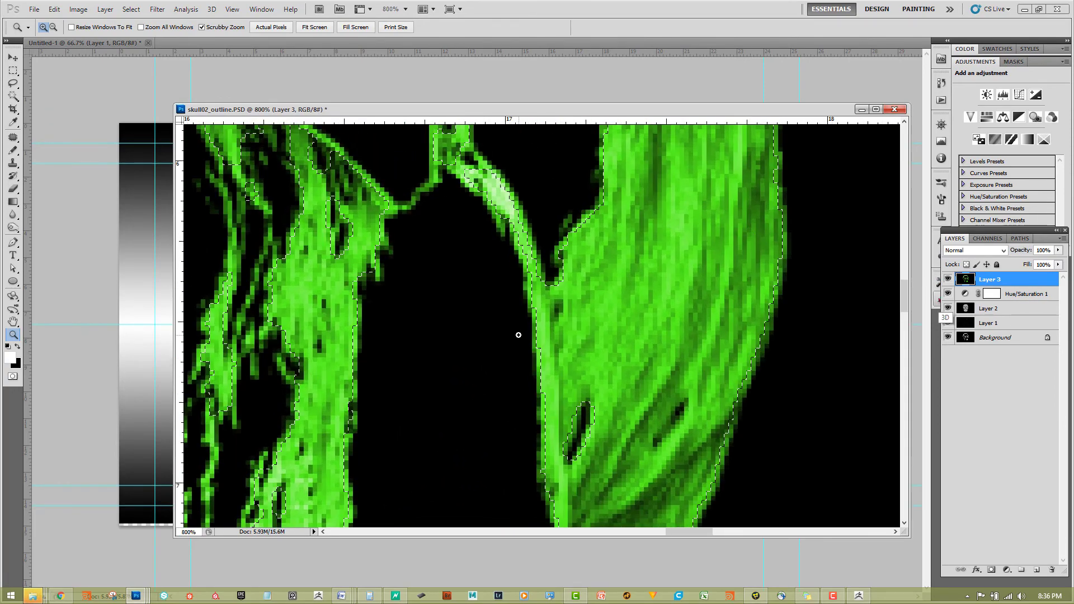
left_click_drag(526, 329, 495, 426)
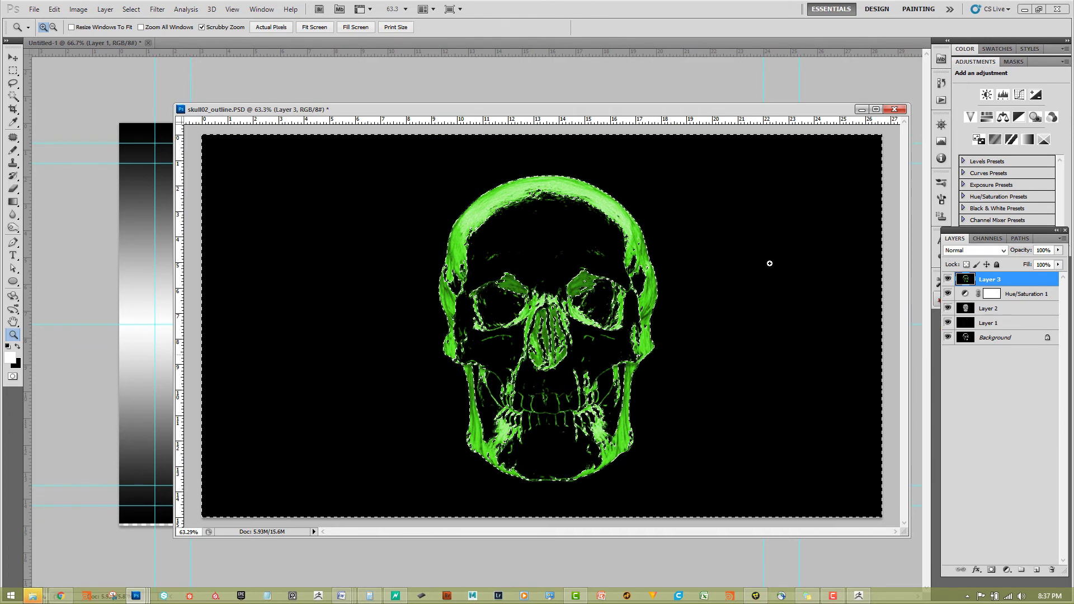
left_click(986, 239)
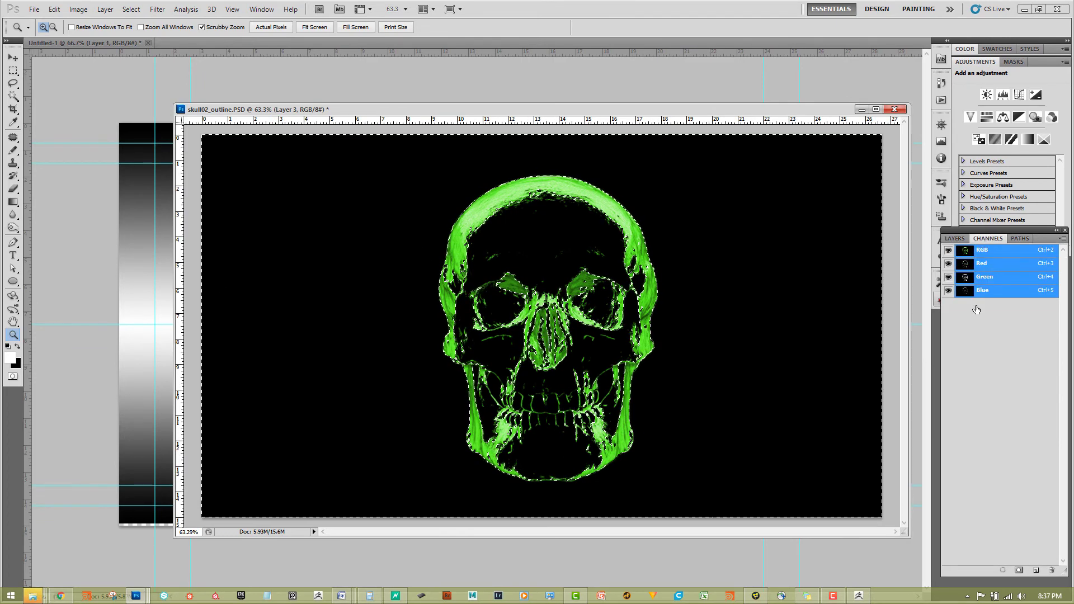
left_click(1035, 571)
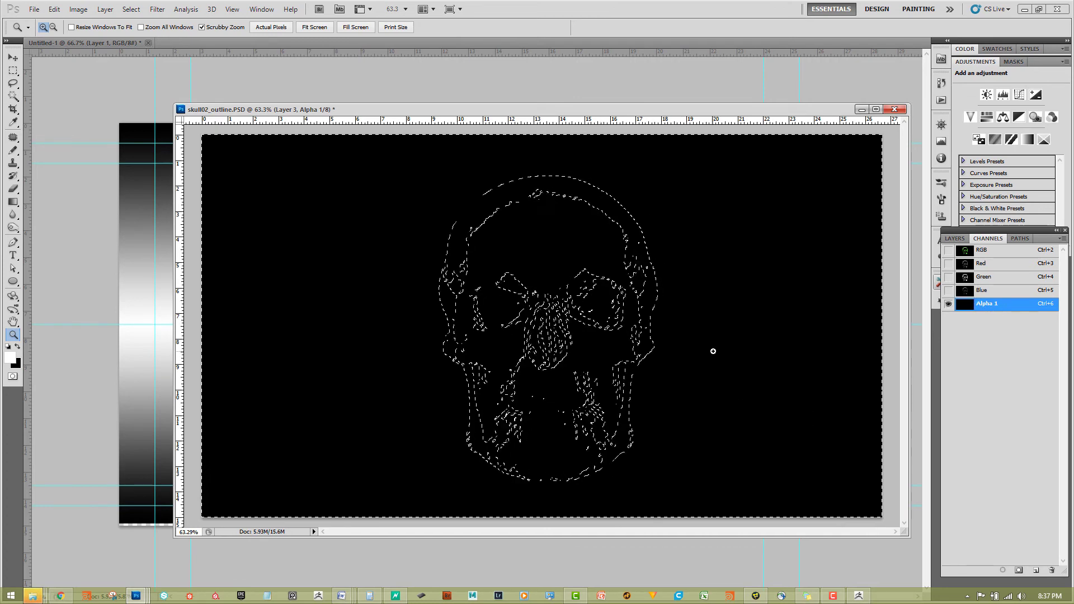
Invert the selection to the skull, fill it with white in the Alpha 1 channel, and check the mask around the eye socket
key("ctrl+shift+i")
left_click(131, 10)
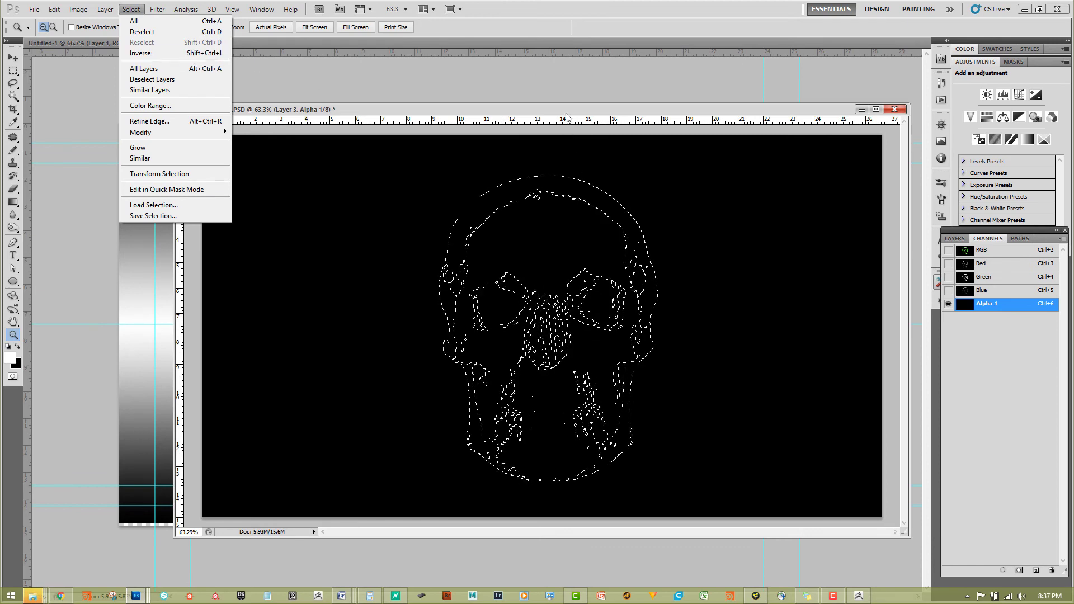
left_click(511, 107)
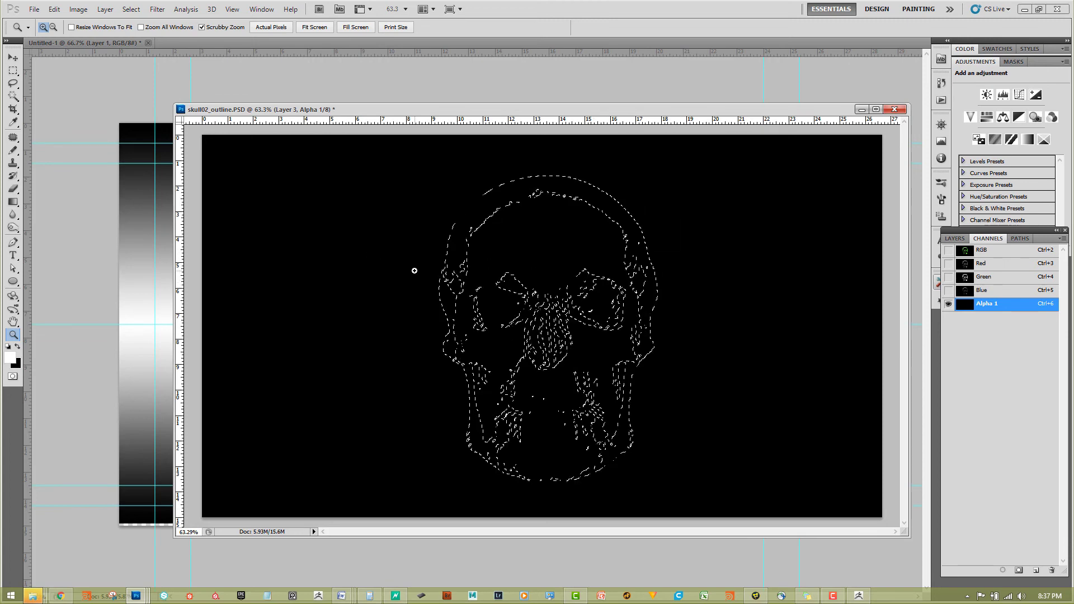
key("alt+BackSpace")
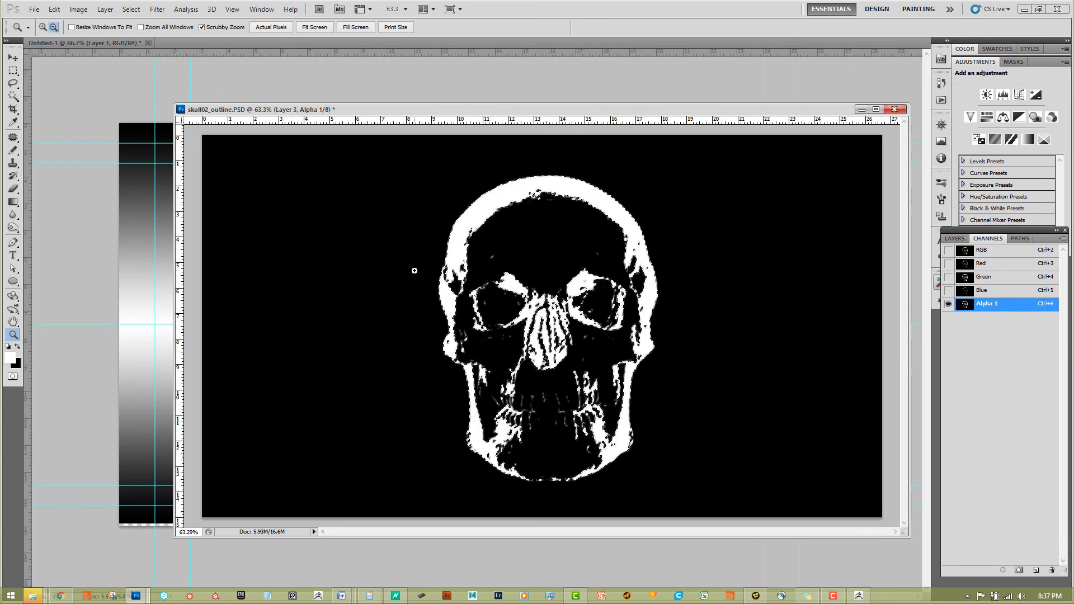
left_click_drag(509, 335, 582, 317)
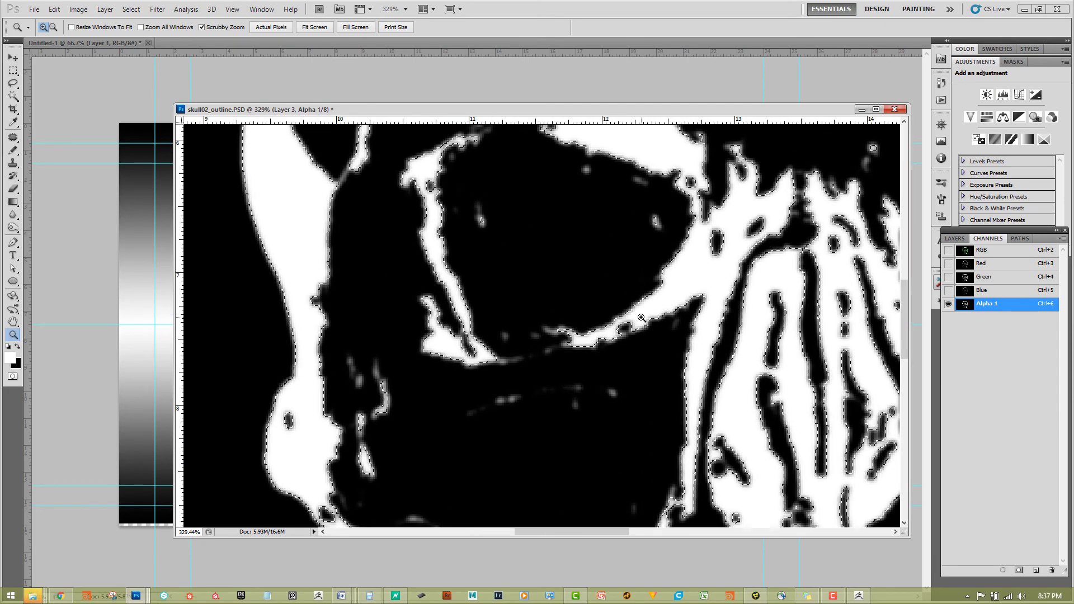
left_click_drag(441, 430, 358, 420)
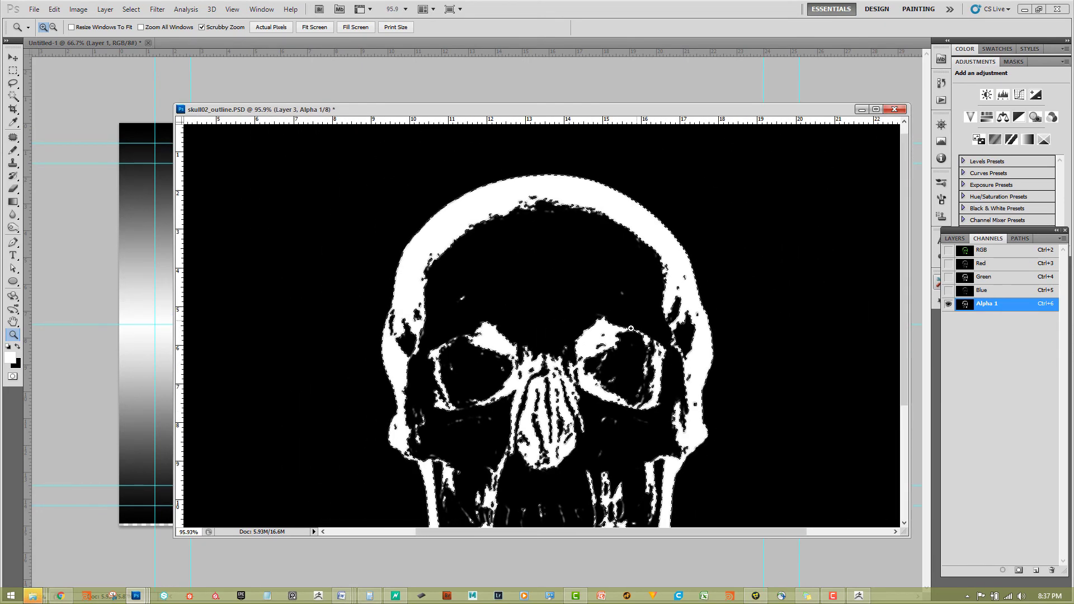
left_click_drag(495, 345, 518, 337)
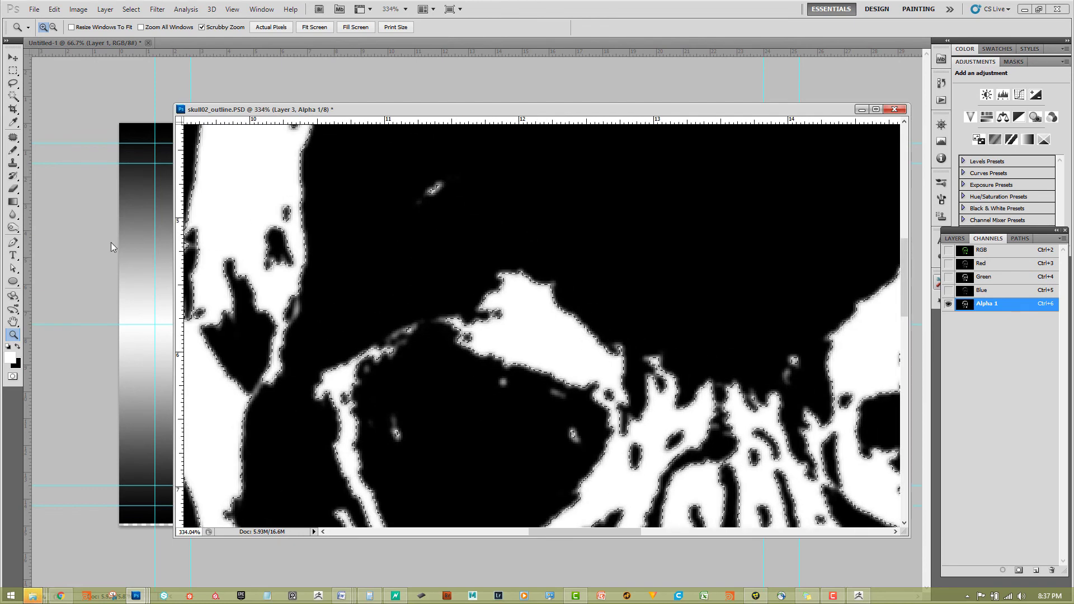
left_click(55, 9)
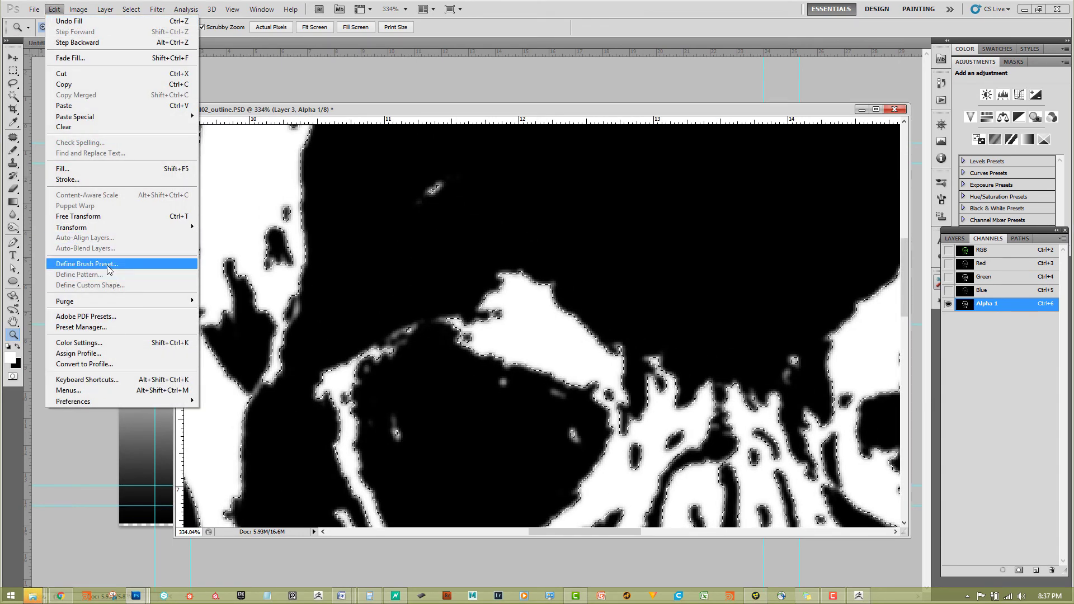
left_click(84, 169)
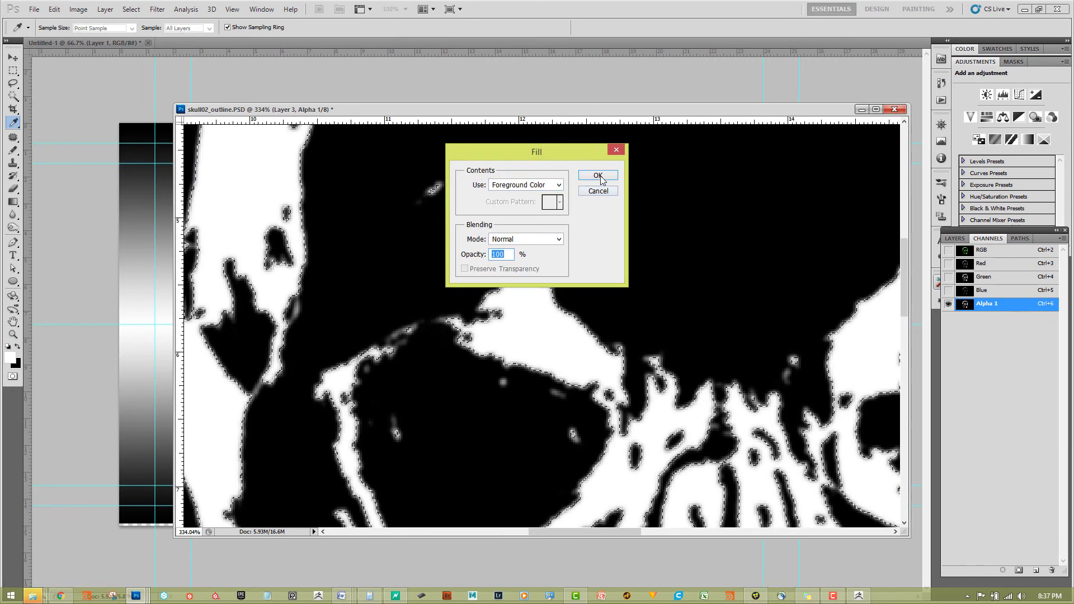
left_click(606, 192)
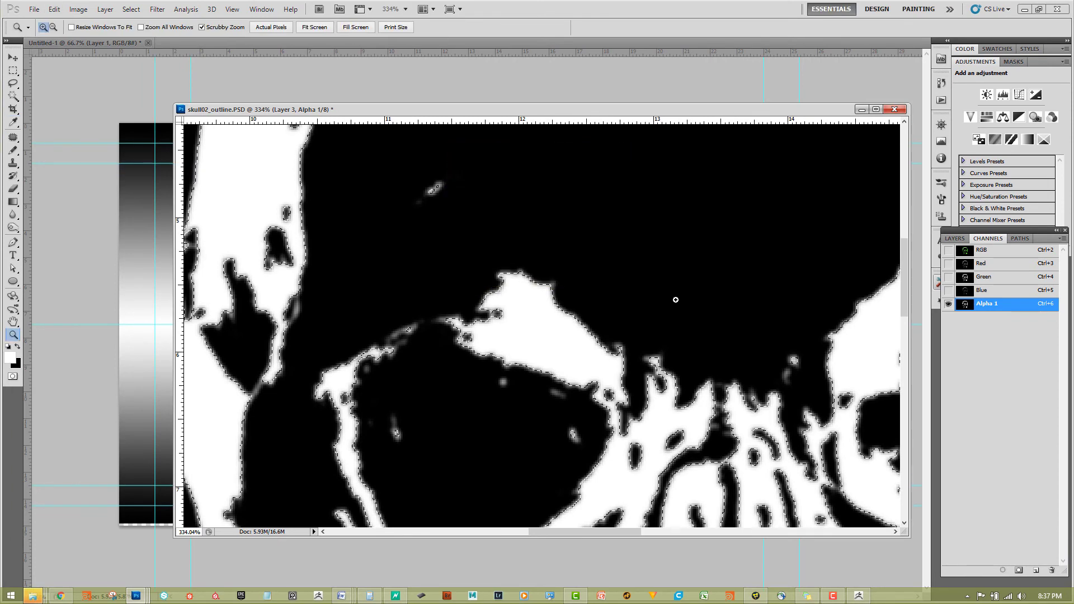
Examine the white skull mask in Alpha 1, looking closely at its soft edges near the temple and at the whole shape
left_click_drag(676, 300, 98, 395)
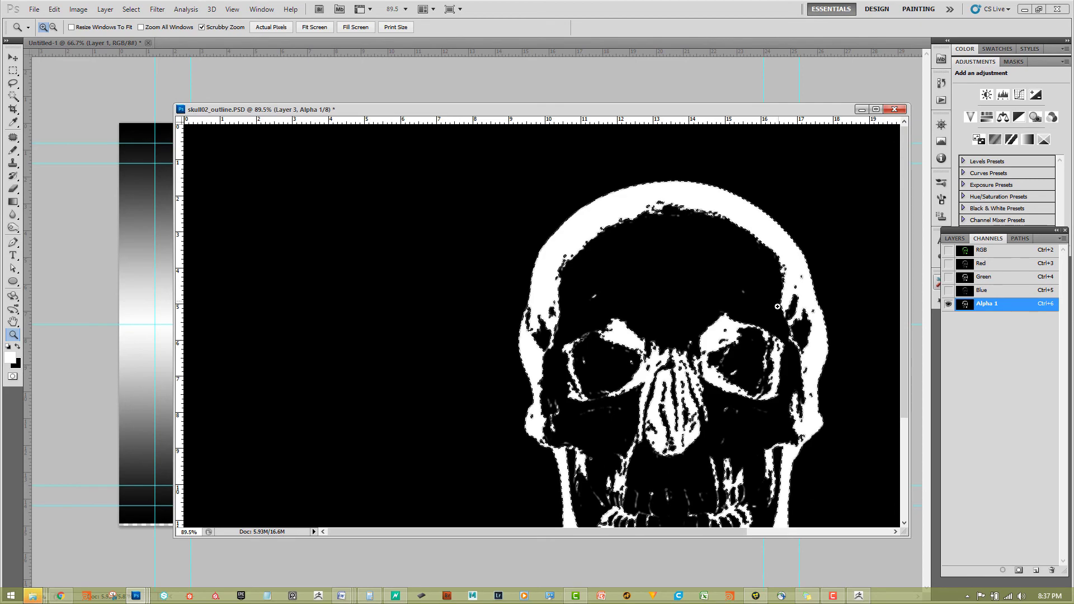
left_click_drag(789, 332, 627, 260)
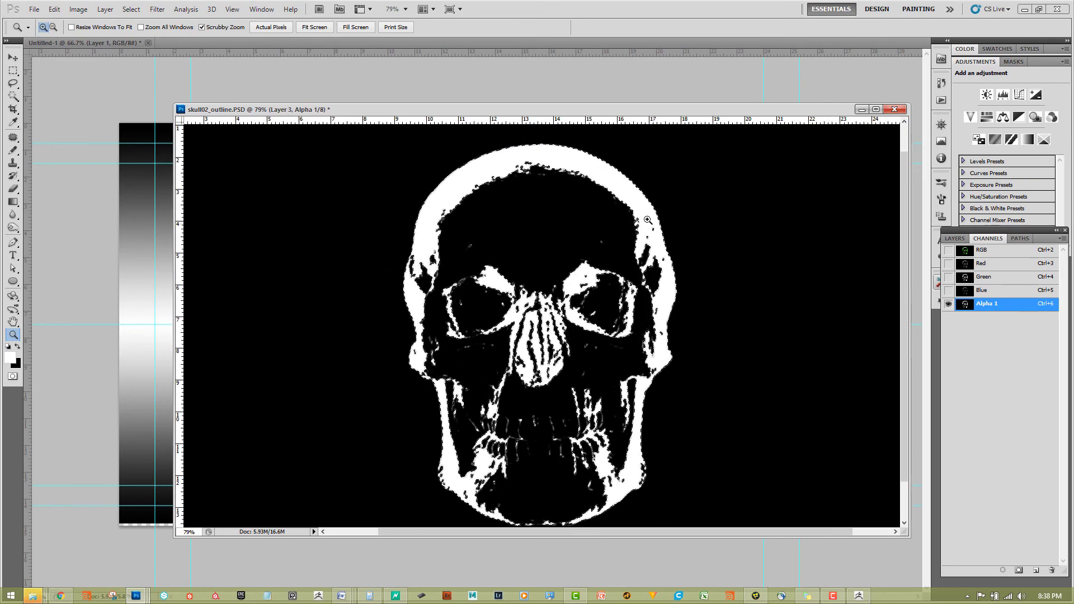
left_click_drag(648, 220, 723, 208)
key("alt")
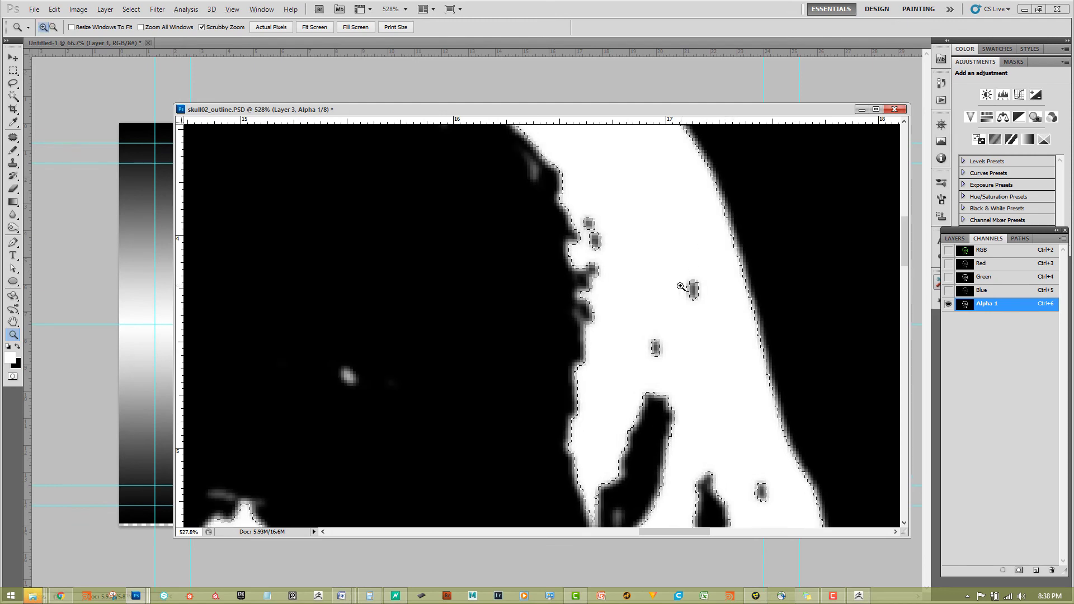
left_click_drag(688, 297, 628, 280)
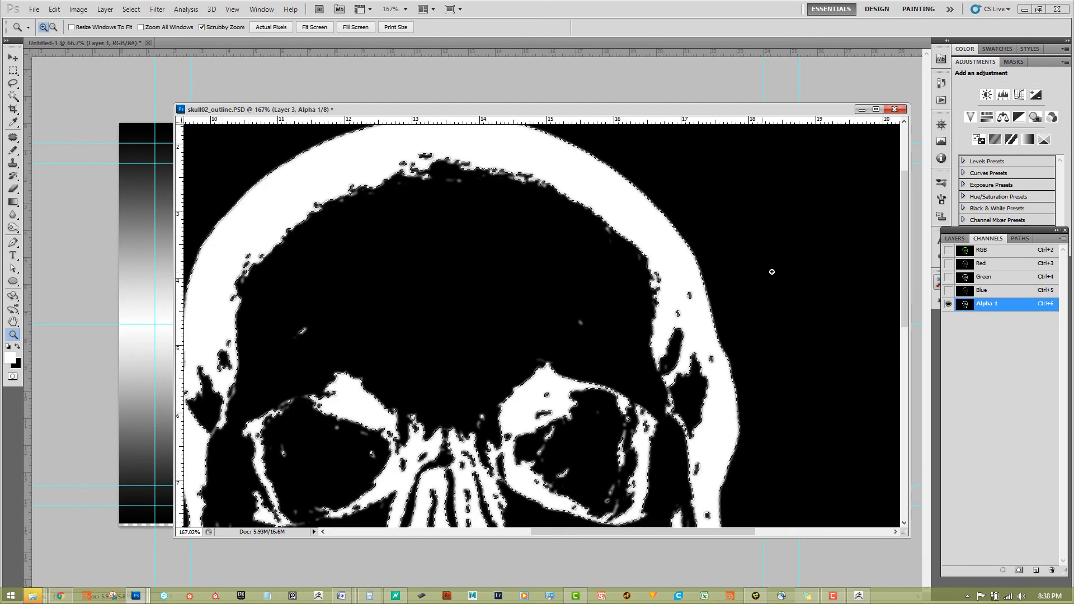
left_click_drag(791, 299, 741, 295)
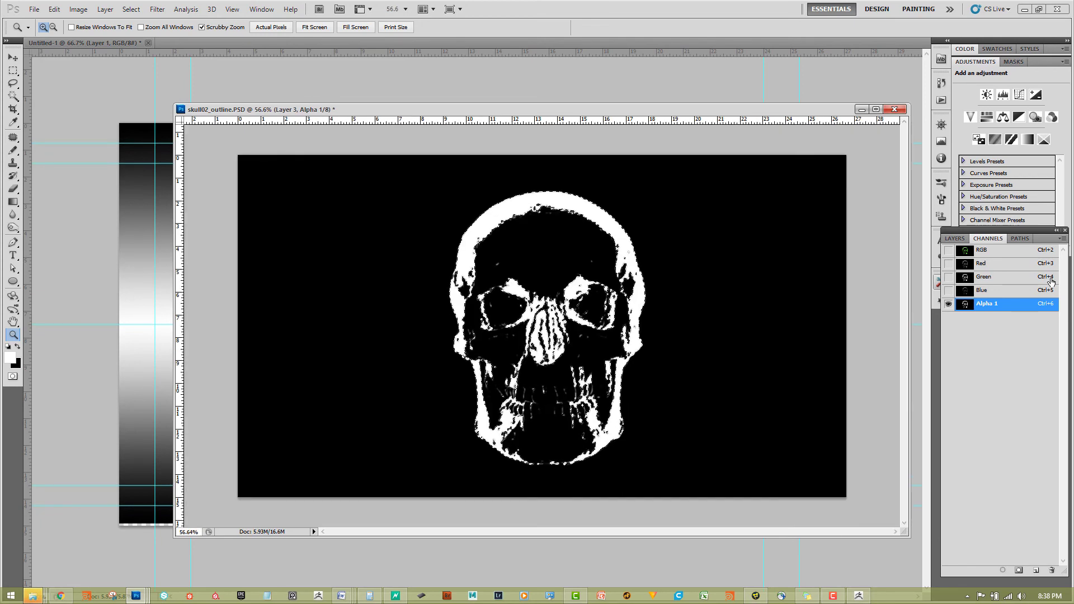
Delete Layer 3 above the Hue/Saturation adjustment and clear the selection around the green skull
left_click(957, 238)
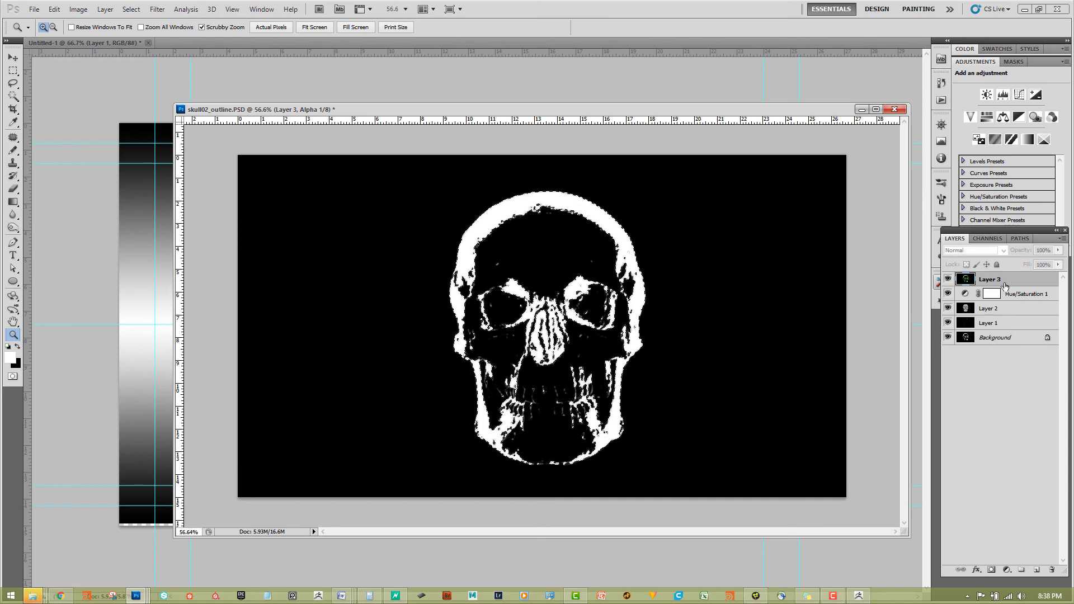
left_click_drag(1011, 280, 1051, 570)
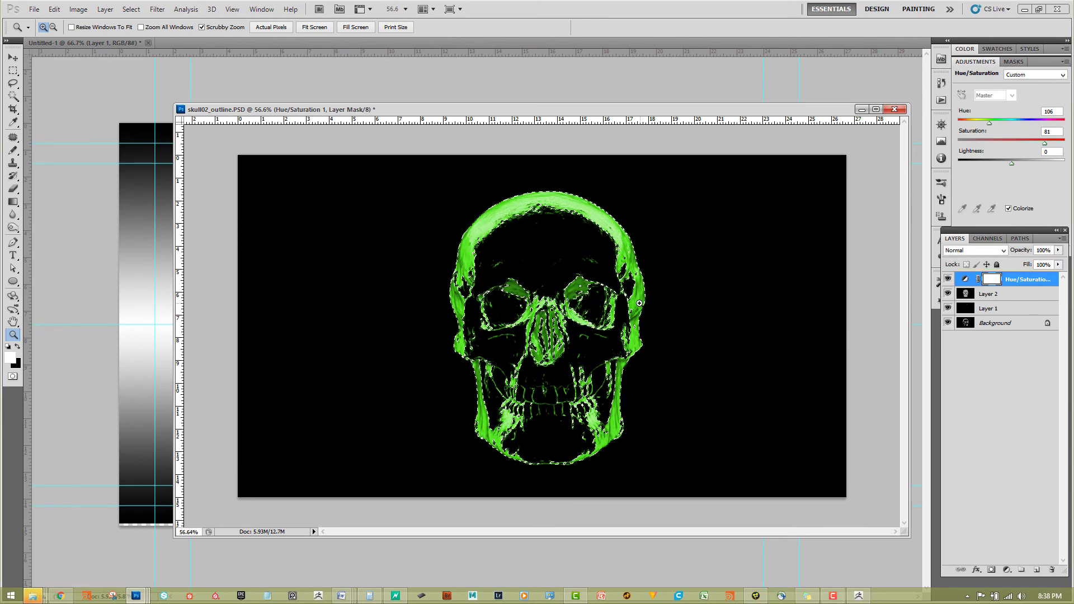
mouse_move(640, 303)
left_mouse_down()
mouse_move(681, 261)
mouse_move(604, 297)
mouse_move(643, 292)
left_mouse_up()
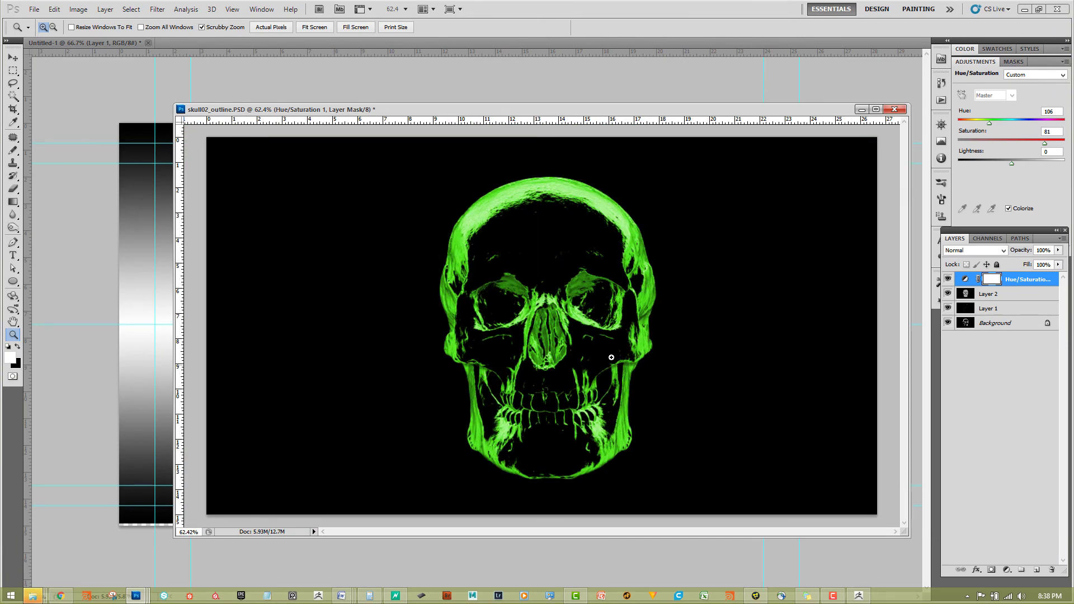
left_click_drag(612, 357, 546, 400)
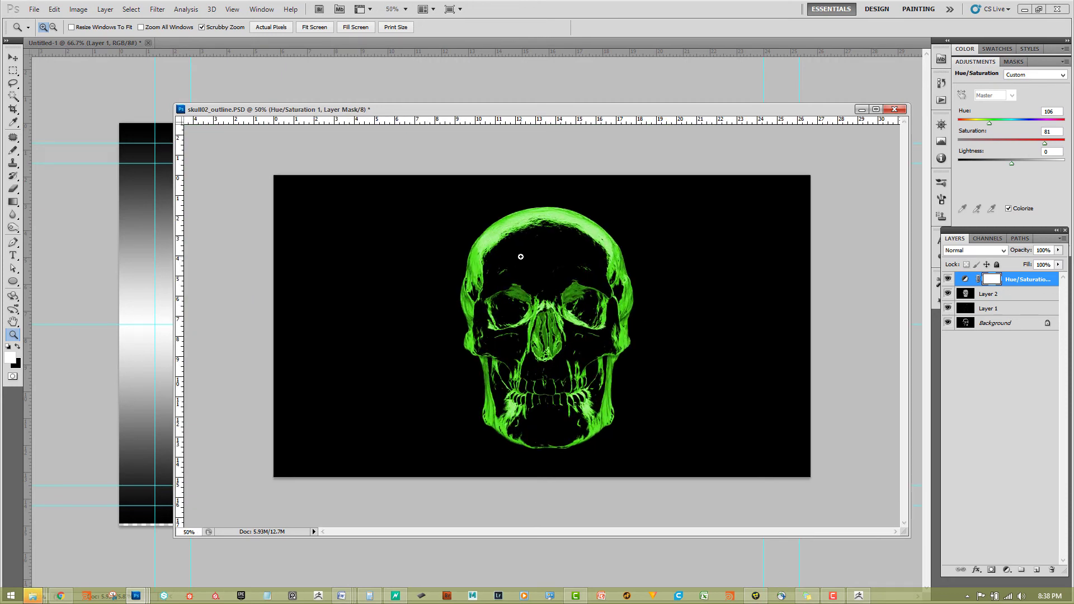
Save the document as skull02.psd in the Purdue > CGT_246_Compositing_1 > Week01 folder with Maximize Compatibility on
key("ctrl+shift+s")
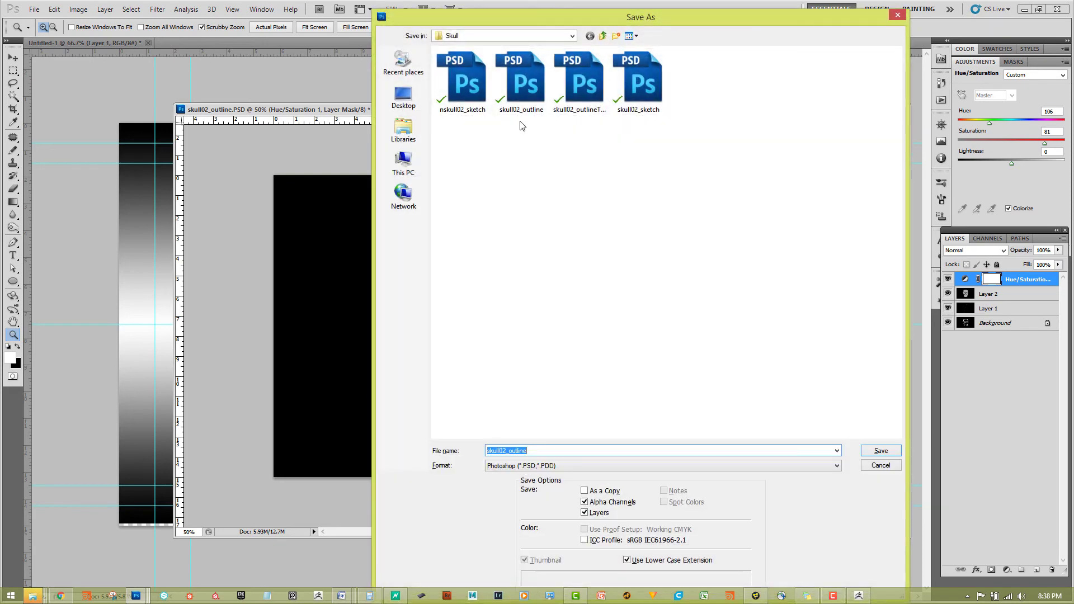
left_click(603, 36)
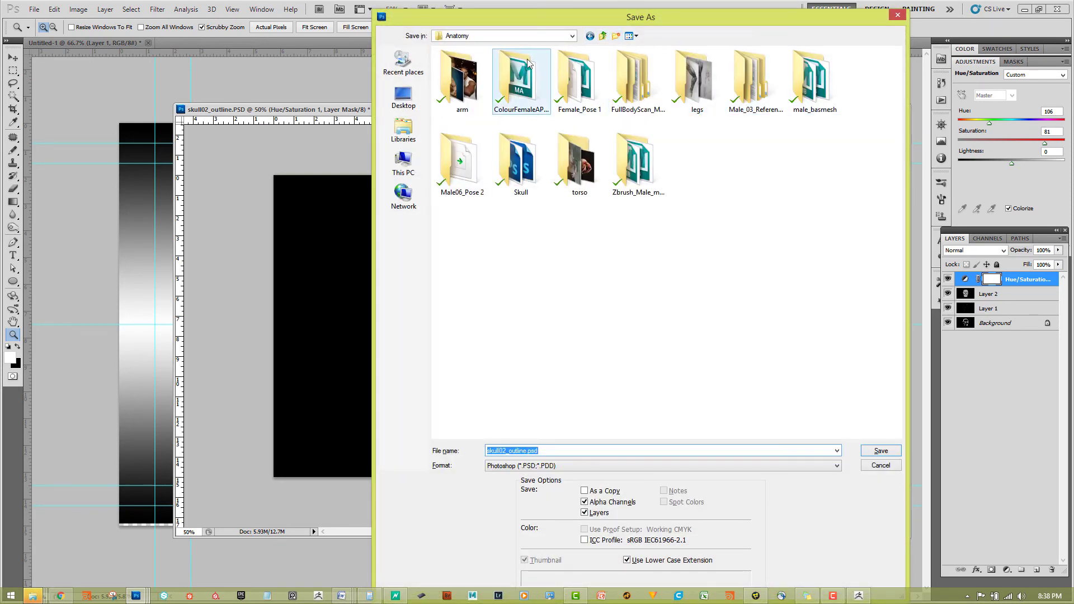
left_click(604, 36)
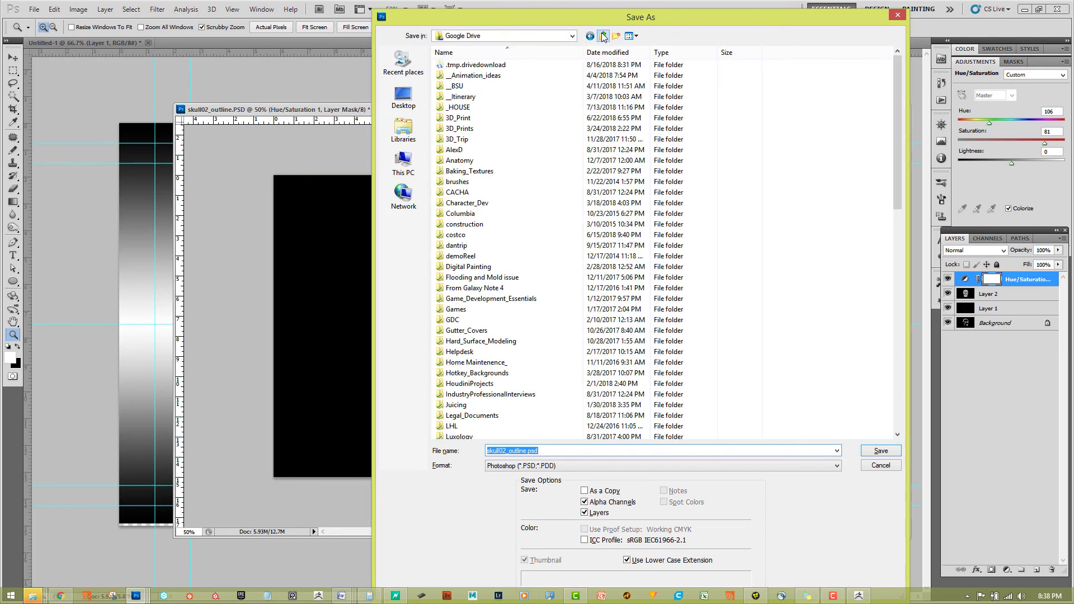
left_click(487, 352)
scroll(487, 351, "down", 6)
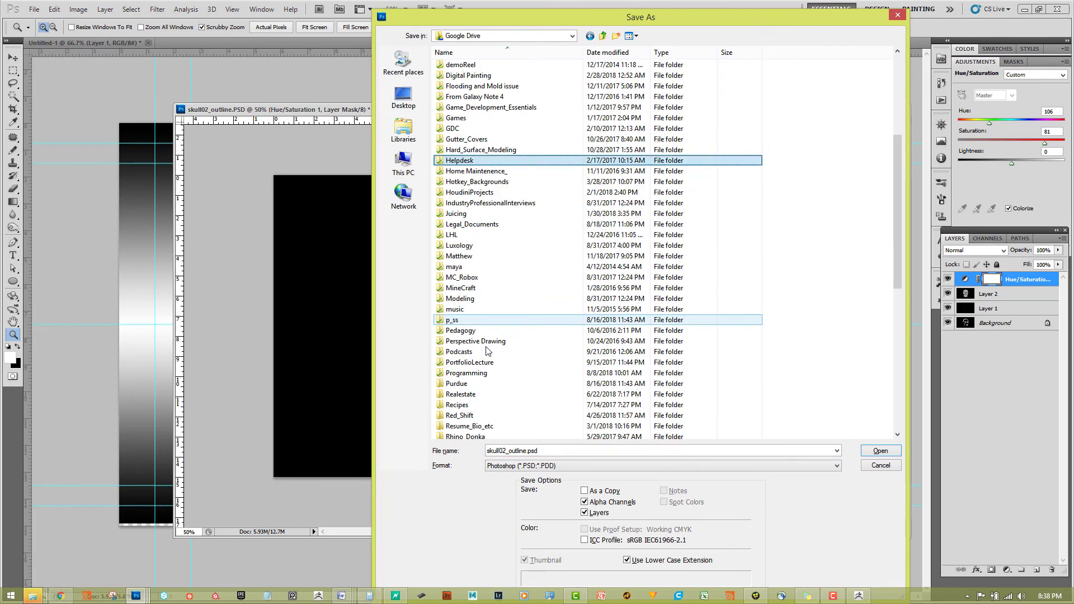
double_click(476, 384)
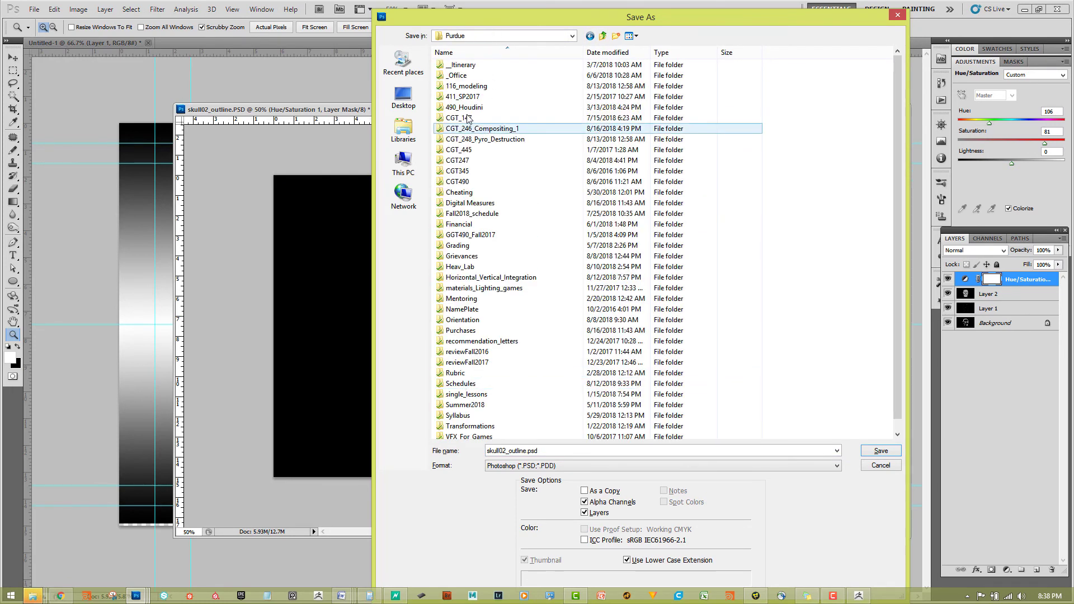
double_click(480, 128)
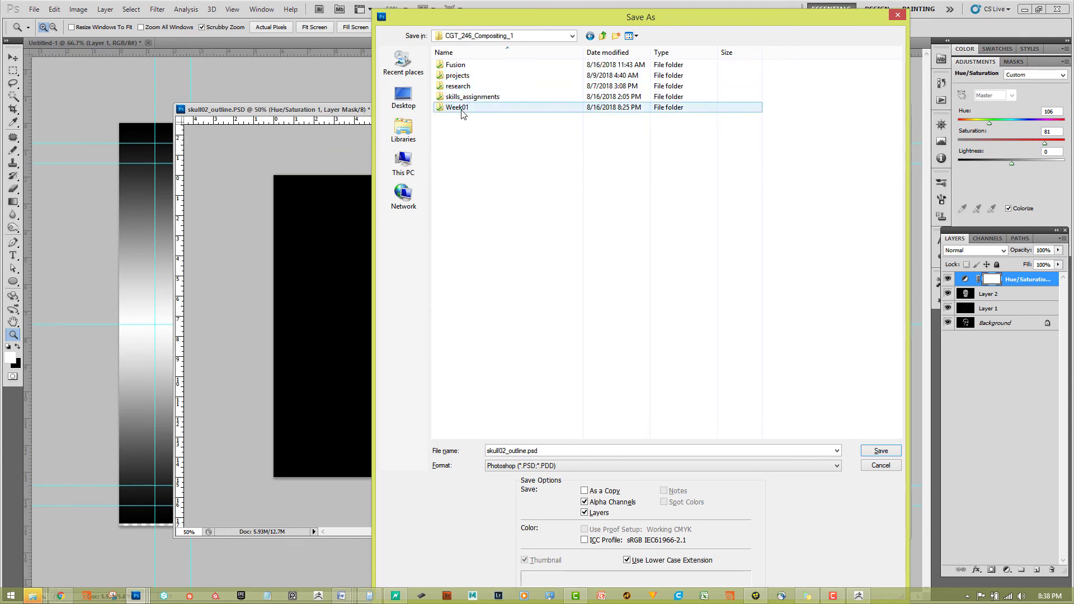
double_click(463, 109)
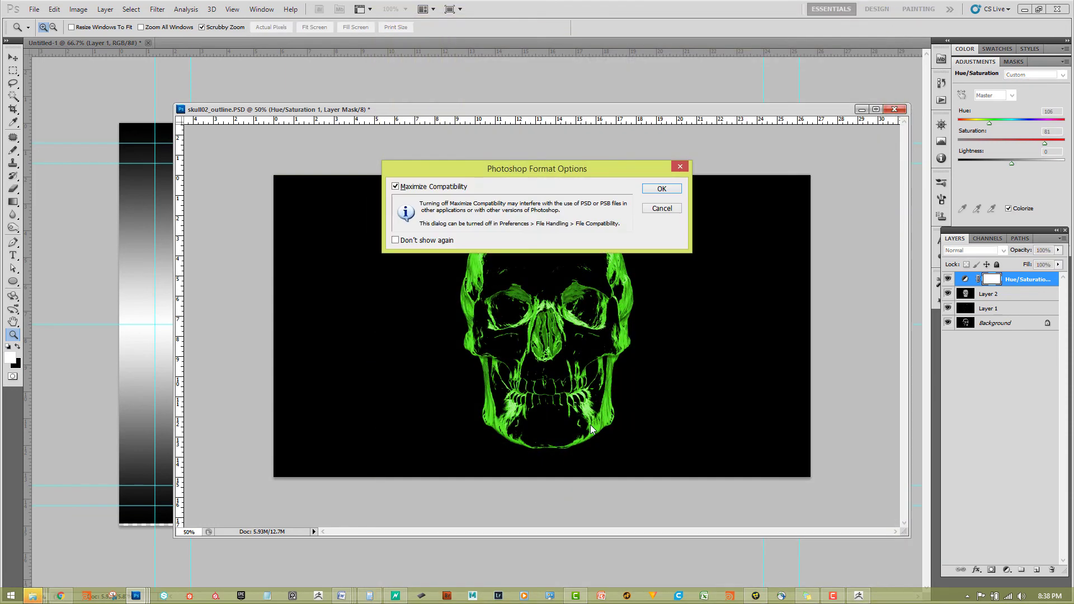
left_click(667, 187)
left_click_drag(515, 384, 538, 357)
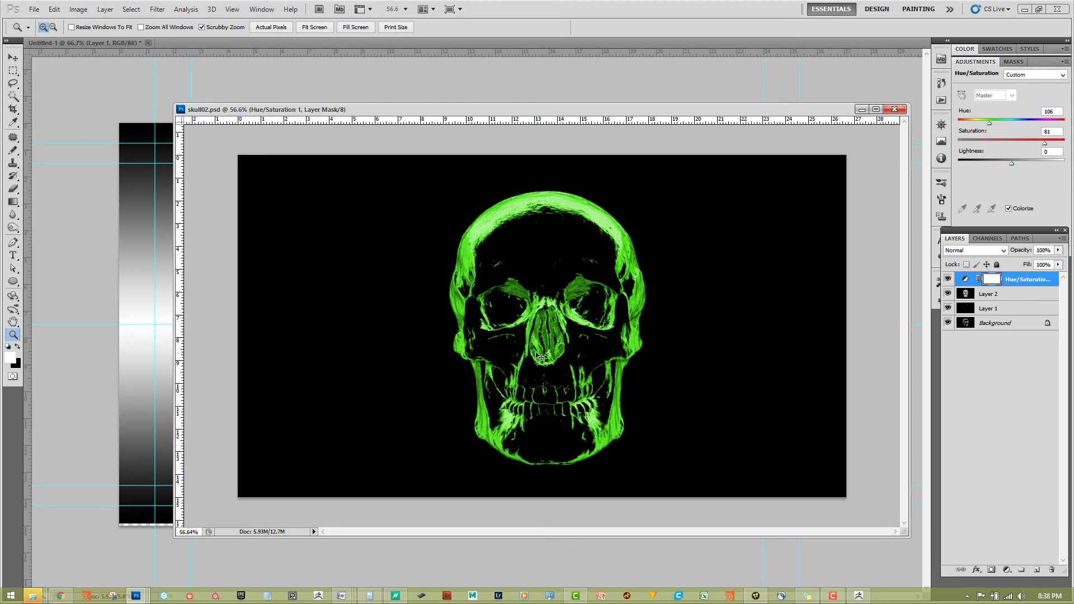
Save a Targa copy as skull02.tga in Week01 at 32 bits/pixel with alpha channels included
key("ctrl+shift+s")
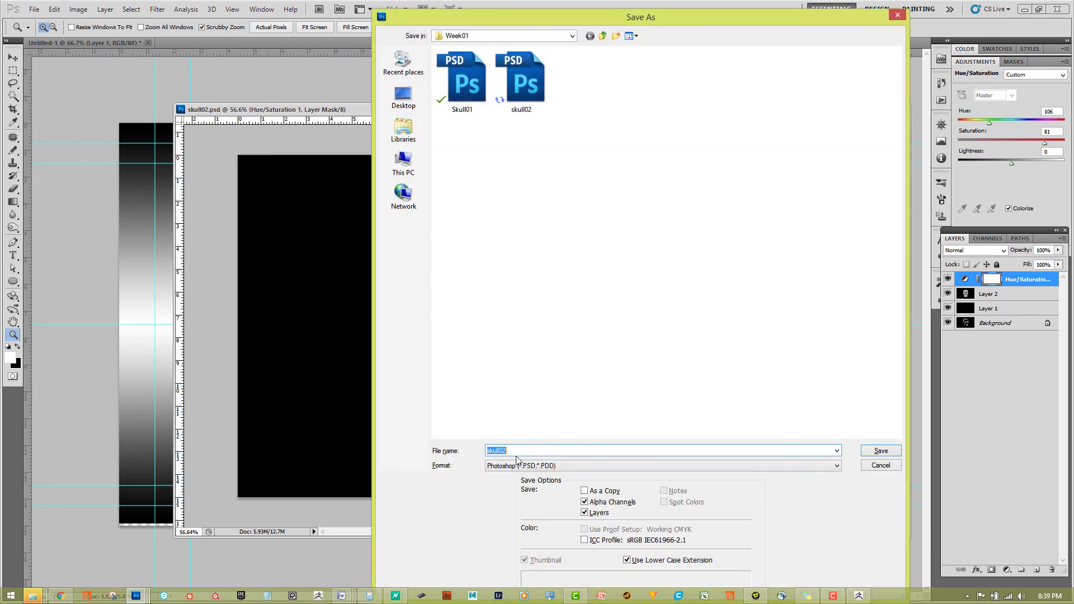
left_click(520, 467)
left_click(521, 449)
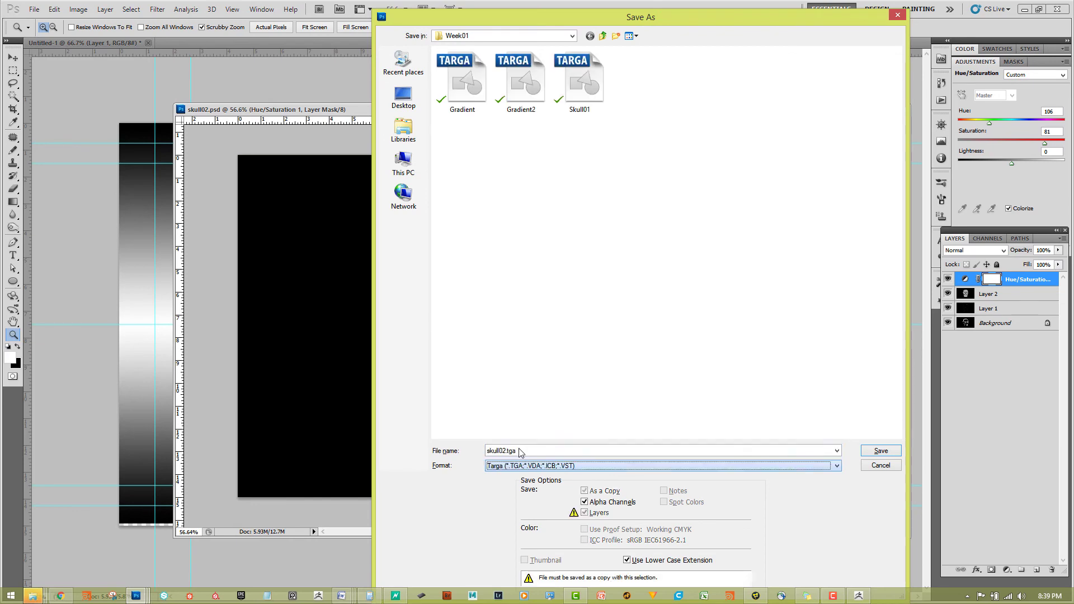
left_click(873, 451)
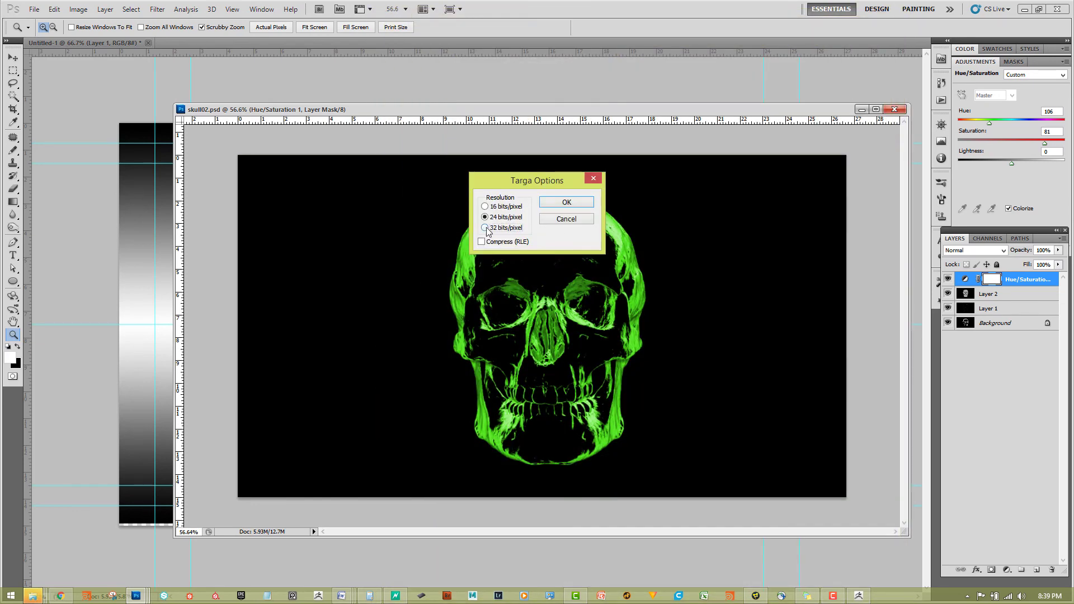
left_click(485, 228)
left_click(572, 205)
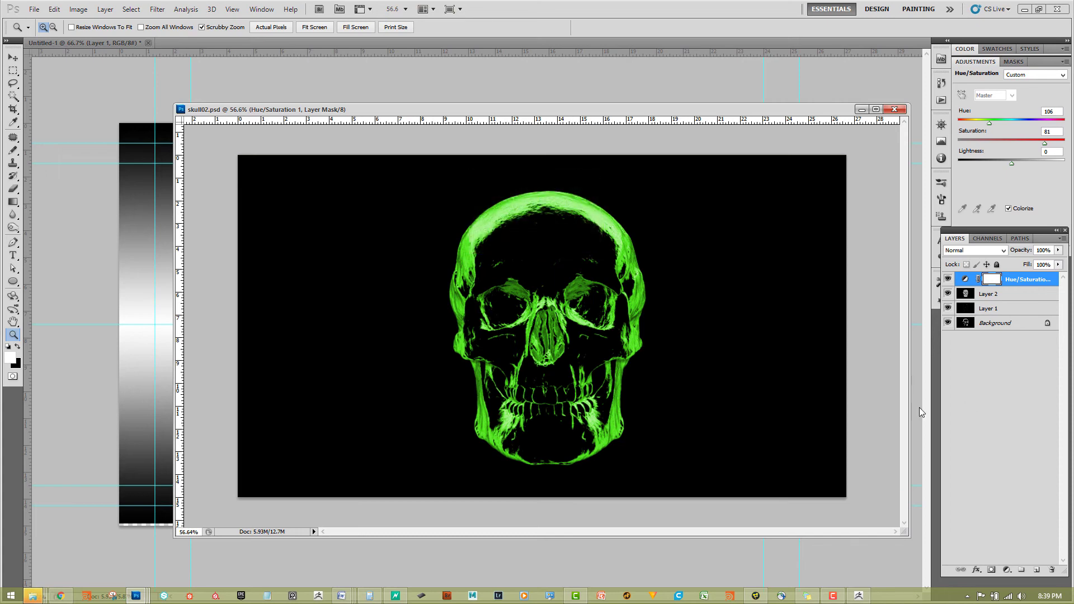
left_click_drag(582, 368, 535, 289)
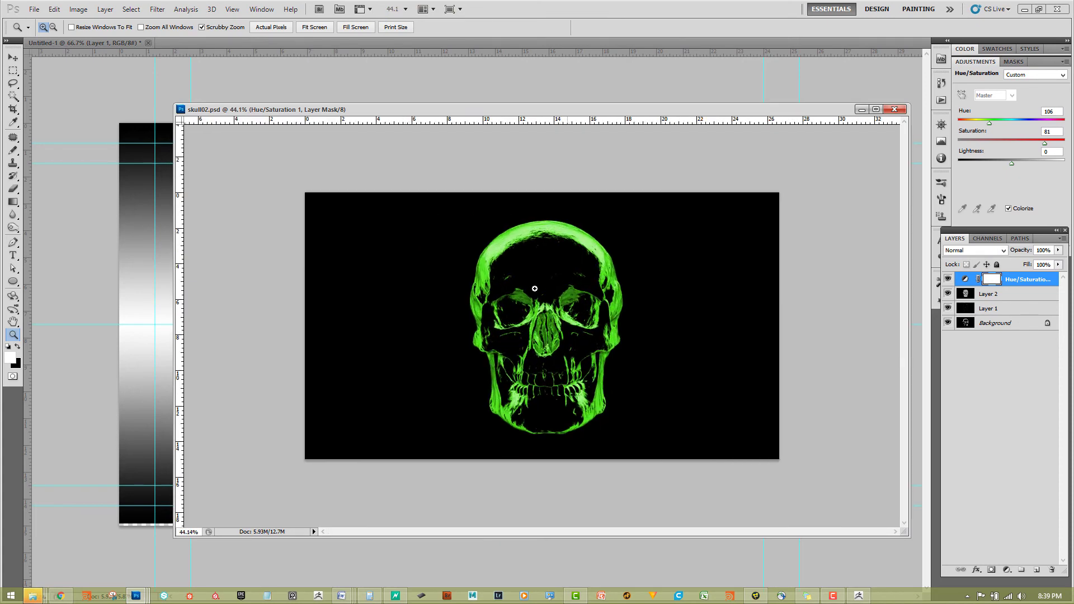
Close skull02.psd and the untitled gradient document, discarding the gradient's unsaved changes
left_click(904, 110)
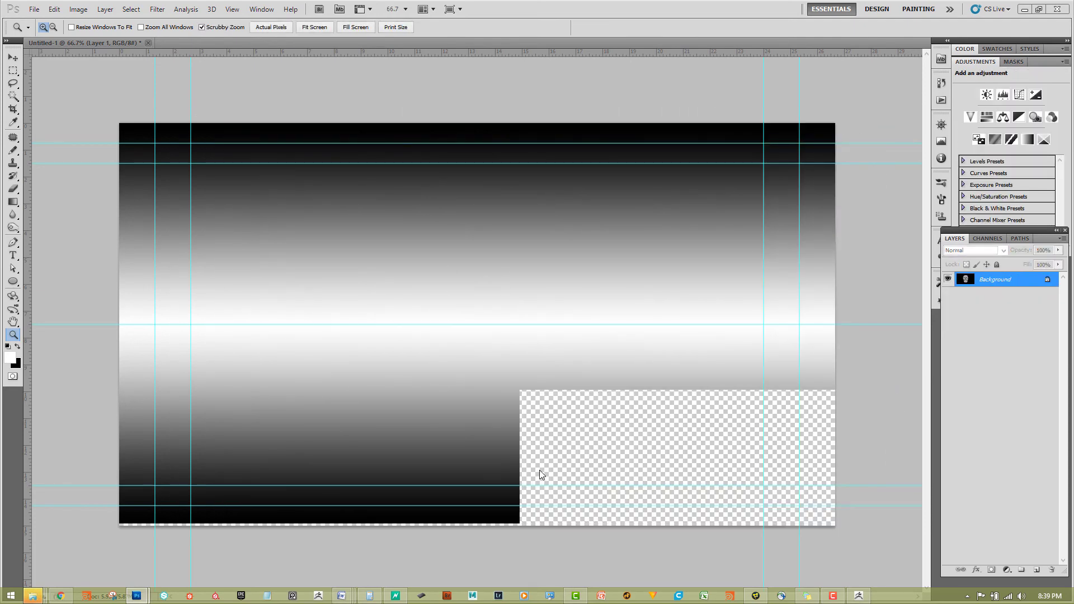
left_click(148, 43)
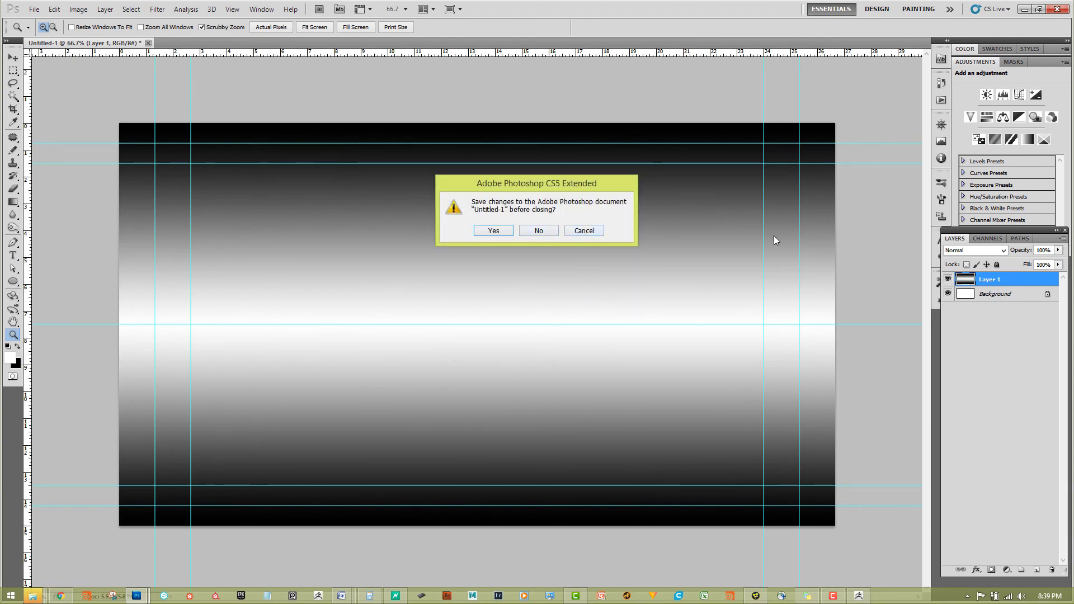
left_click(538, 232)
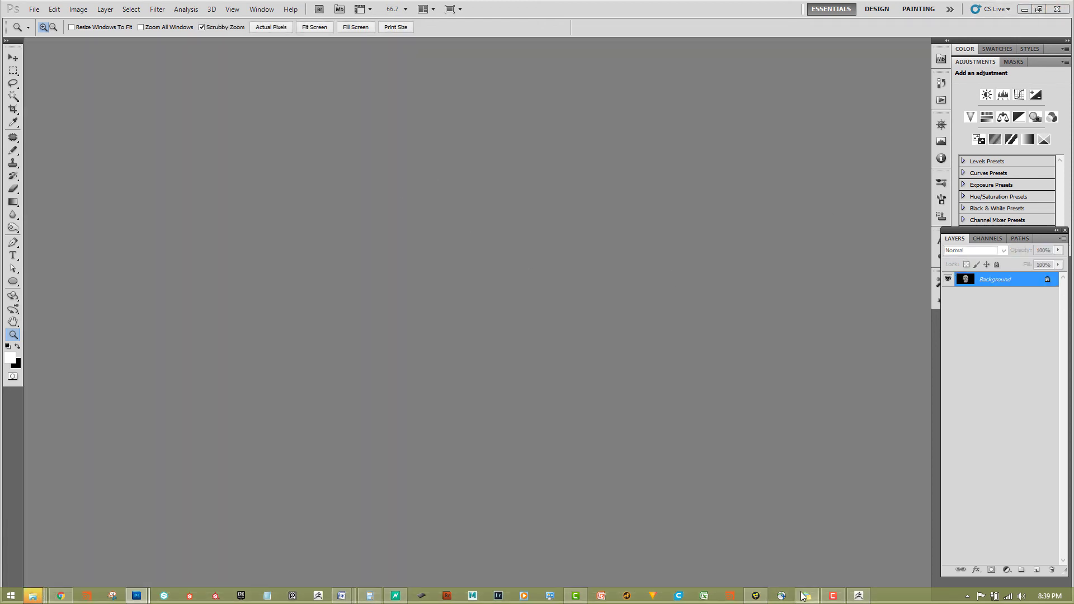
Switch to Fusion Studio and place the Week01 folder window over the empty composition, enlarged to show all its files
left_click(755, 596)
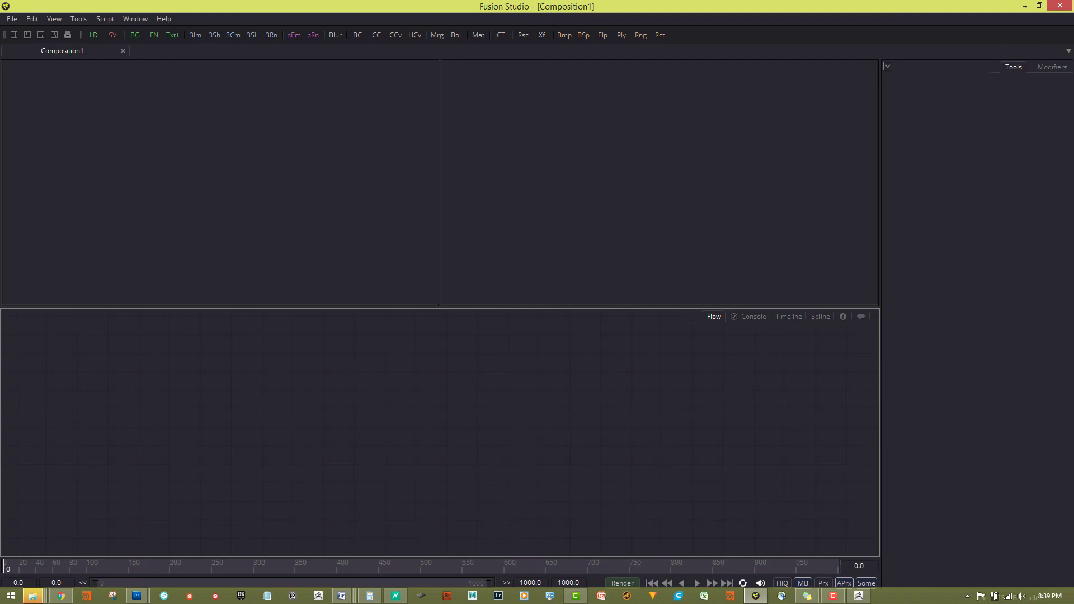
key("alt+Tab")
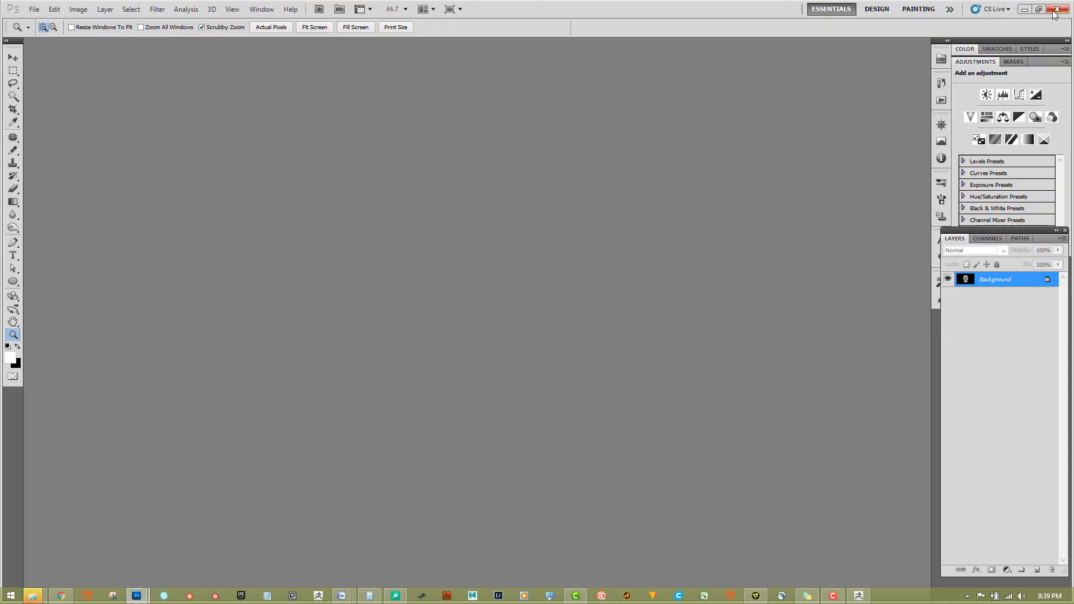
key("alt+Tab")
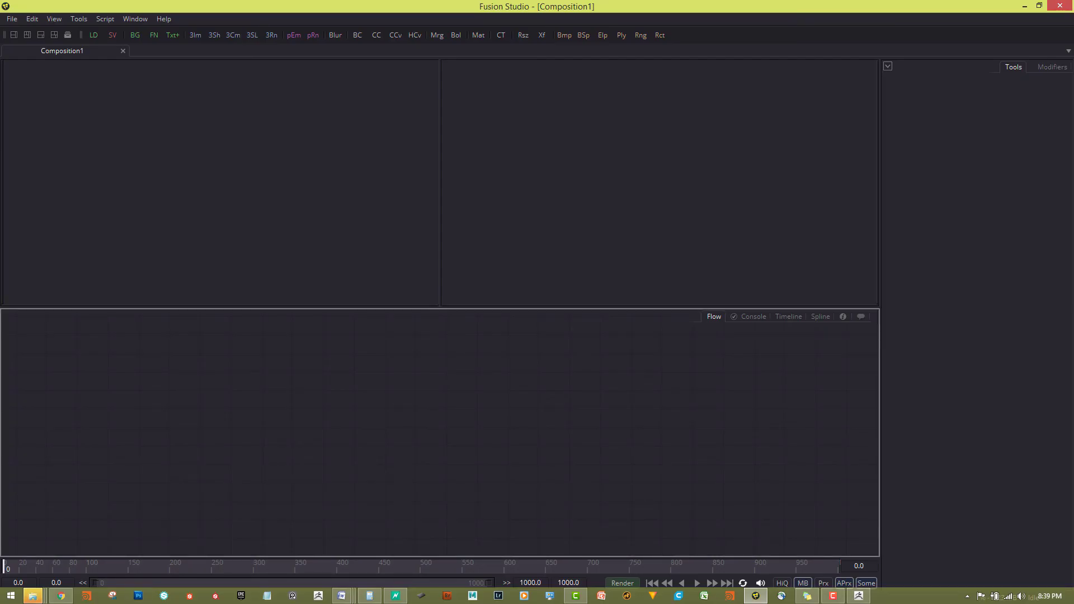
left_click_drag(1073, 155, 892, 106)
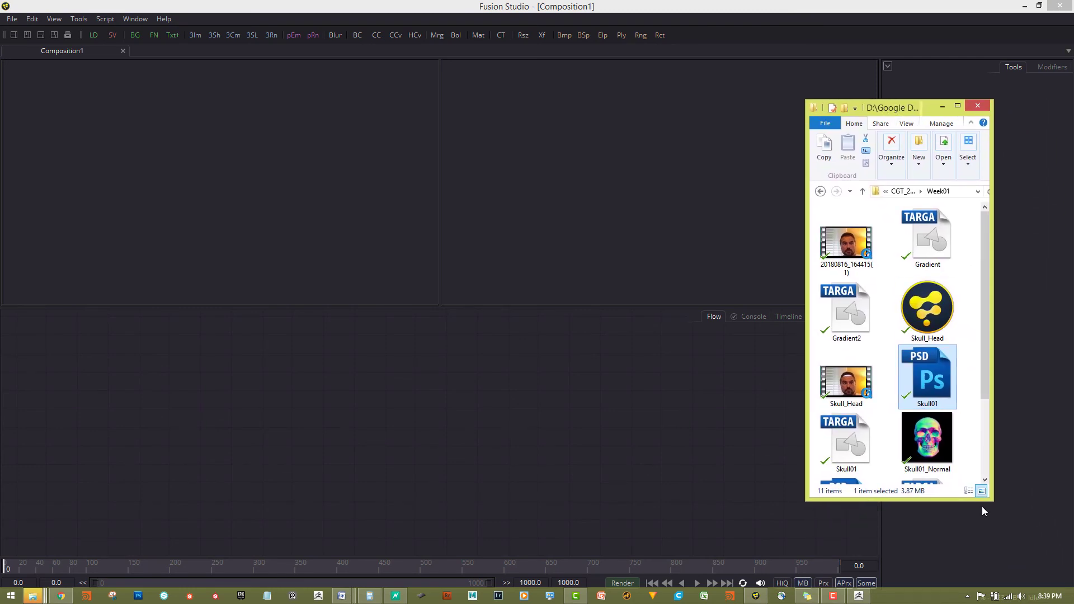
left_click_drag(993, 500, 1020, 551)
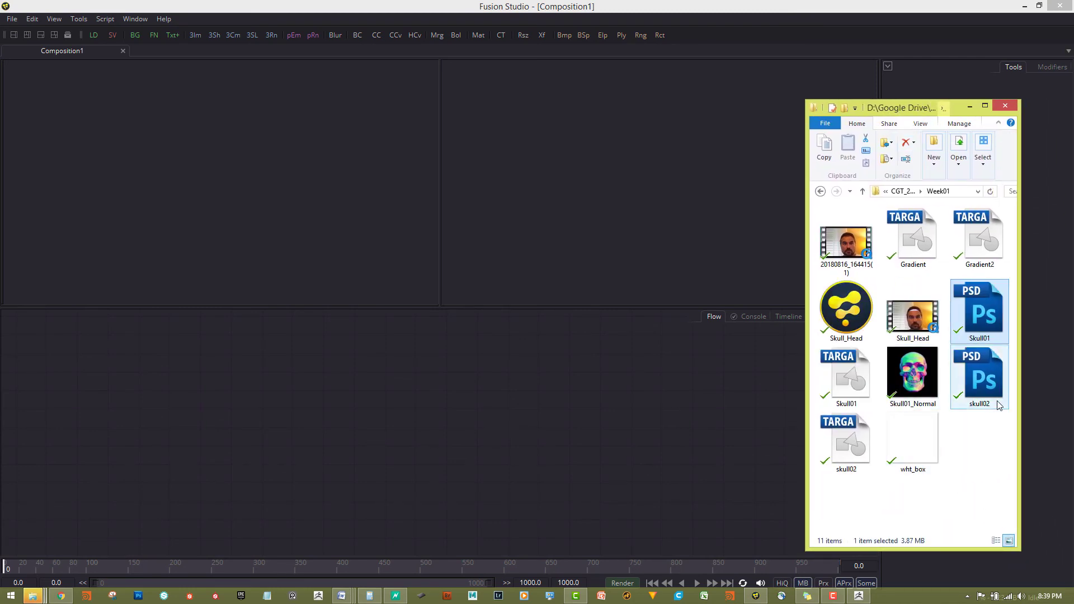
Load skull02.psd, Gradient2 and the 20180816_164415(1) video from Week01 into the flow, and close the folder window
left_click(999, 376)
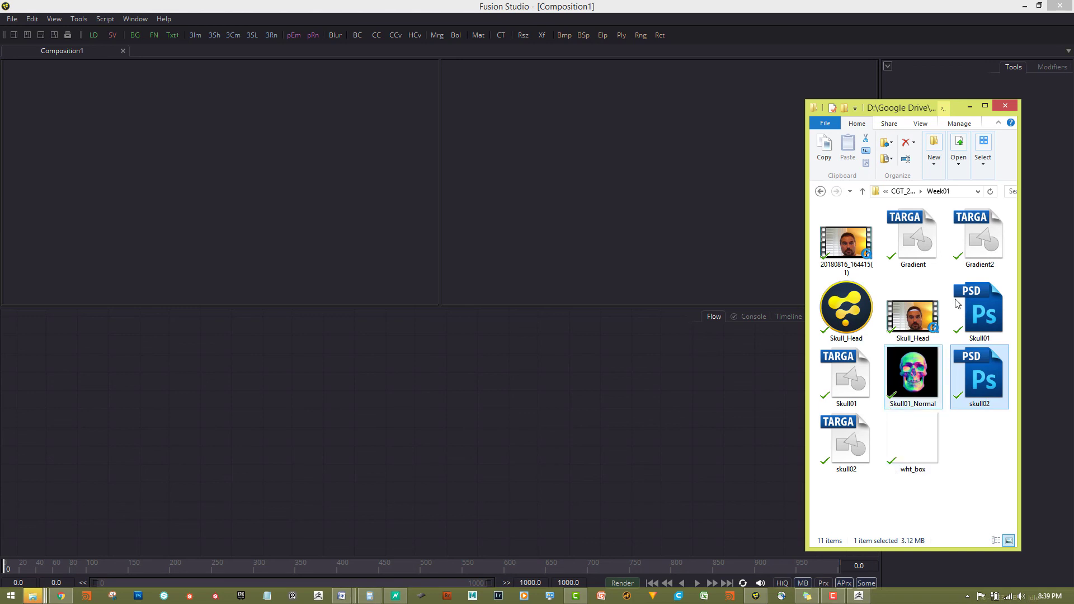
left_click(981, 244, "ctrl")
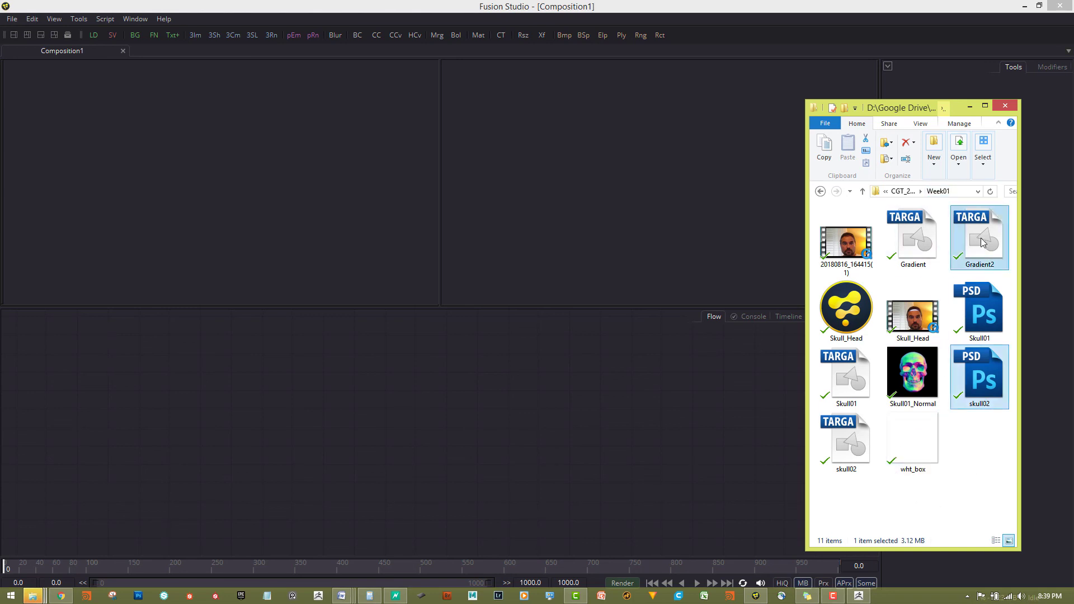
left_click(852, 244, "ctrl")
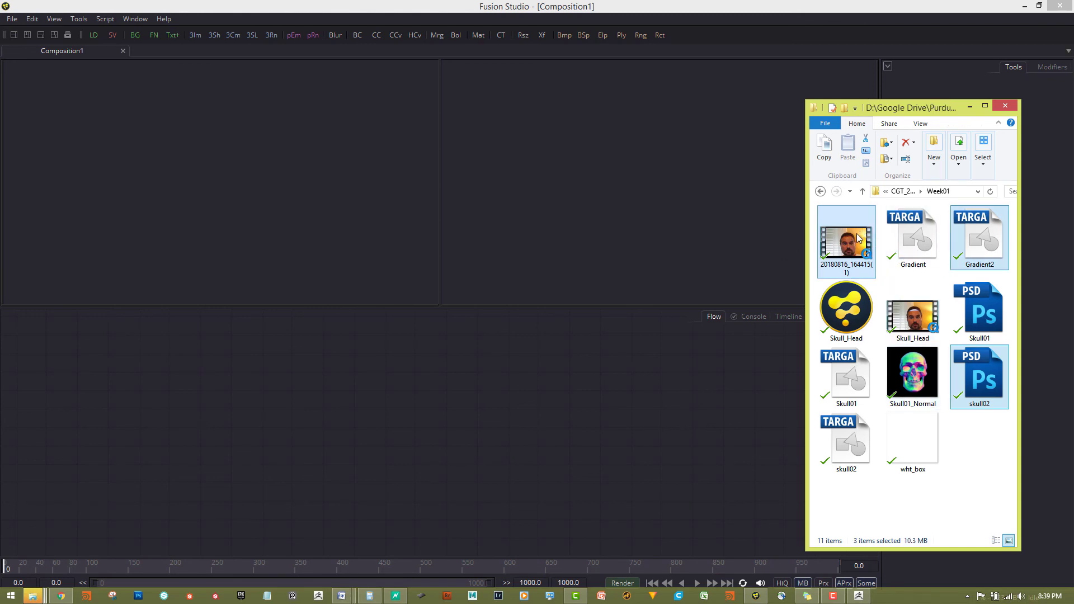
left_click_drag(861, 234, 253, 424)
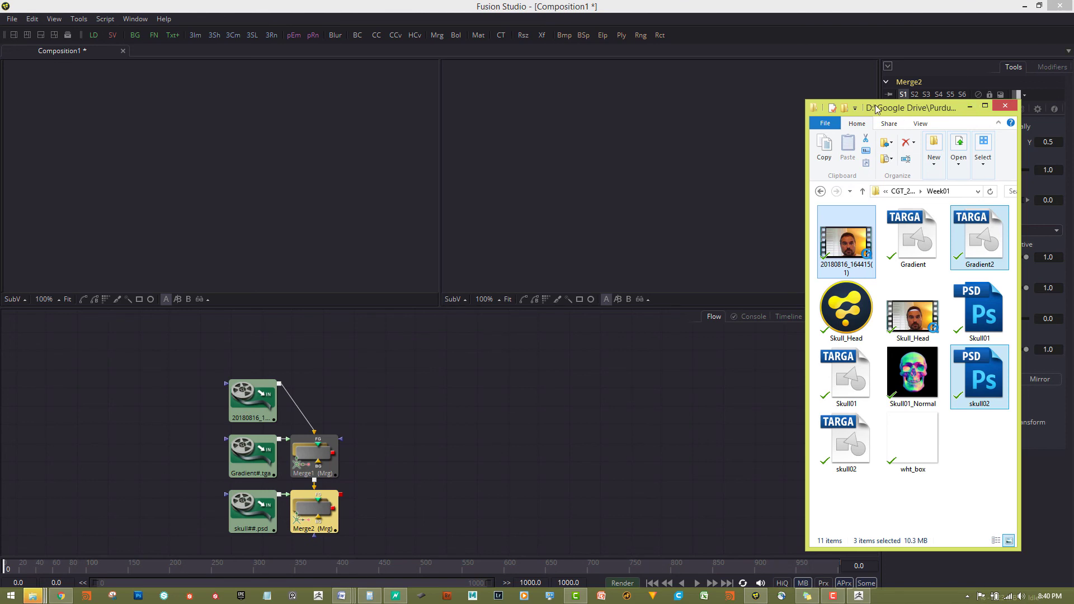
left_click(1006, 107)
Move the Merge2 node and the skull loader below the other nodes in the flow to space them out
left_click_drag(410, 466, 483, 413)
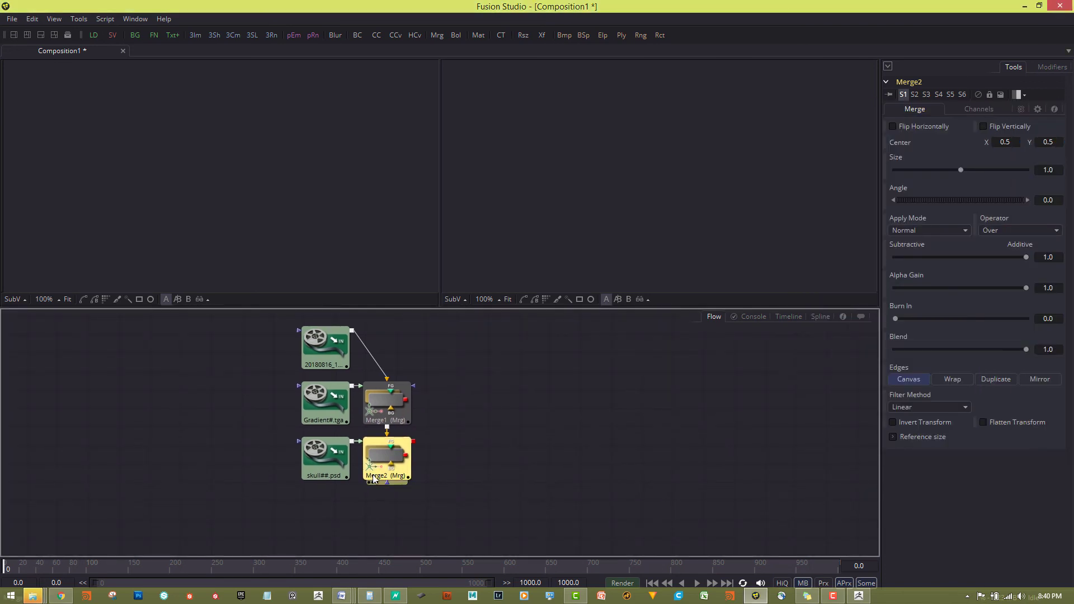
left_click_drag(375, 476, 420, 497)
left_click_drag(302, 460, 311, 491)
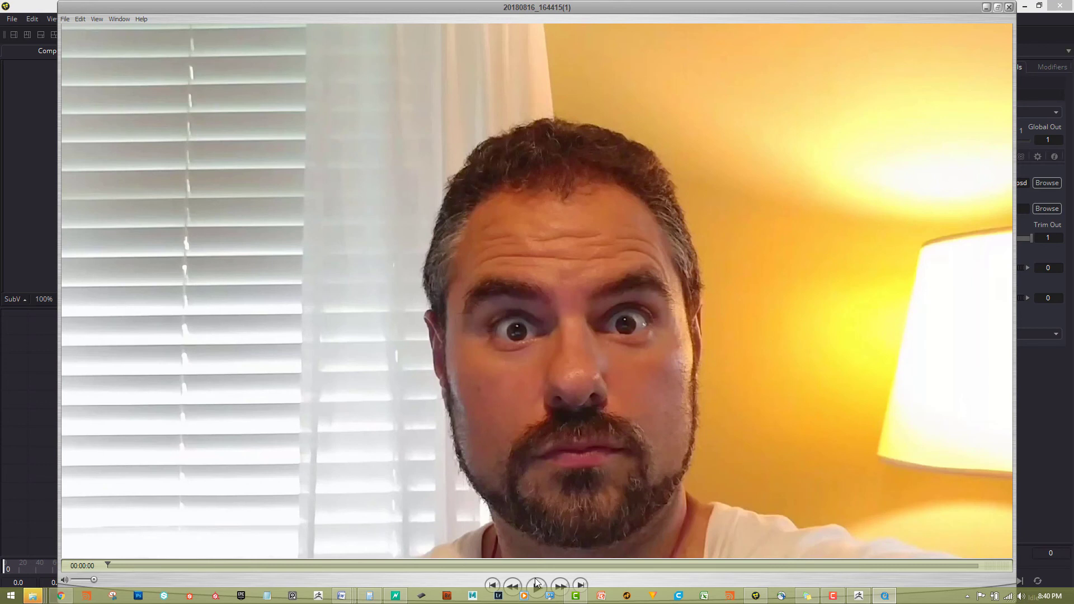
Play the 20180816_164415(1) face video in the media player and close it
left_click(538, 586)
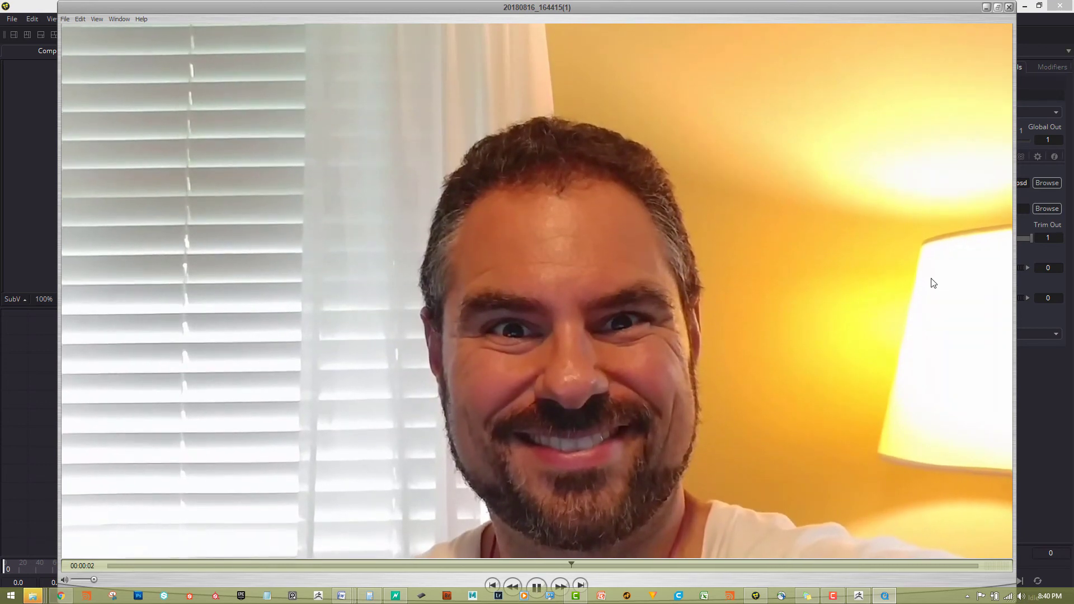
left_click(1010, 8)
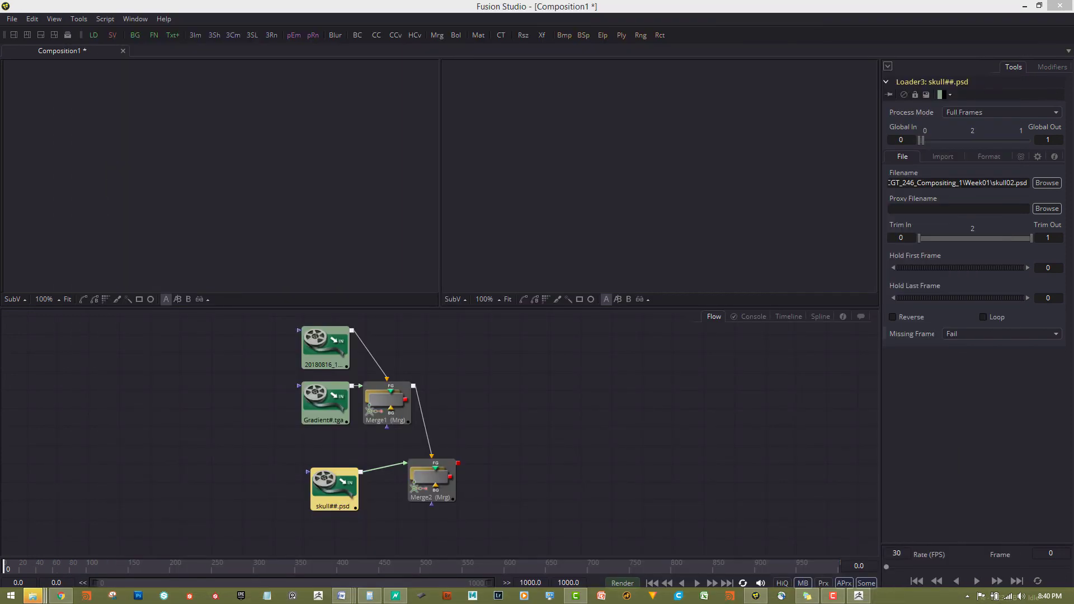